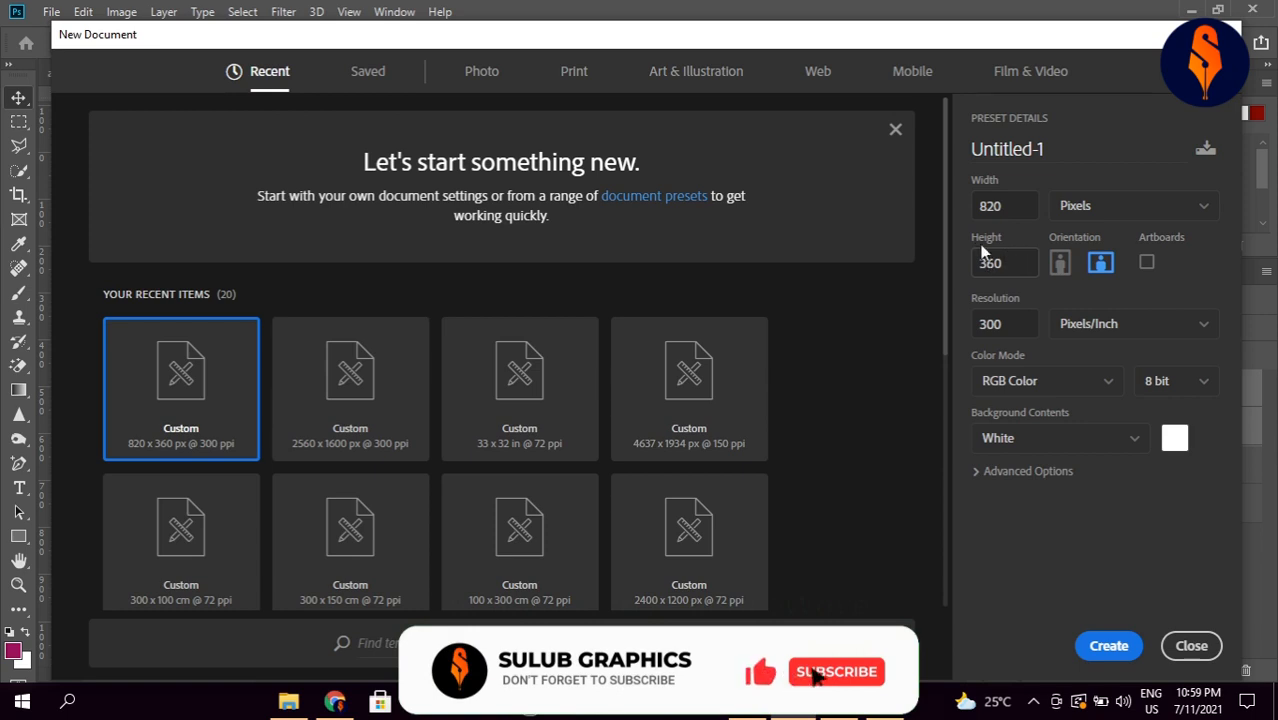
Step: Name the new 820 × 360 px white document 'facebook cover design' and create it
click(1069, 150)
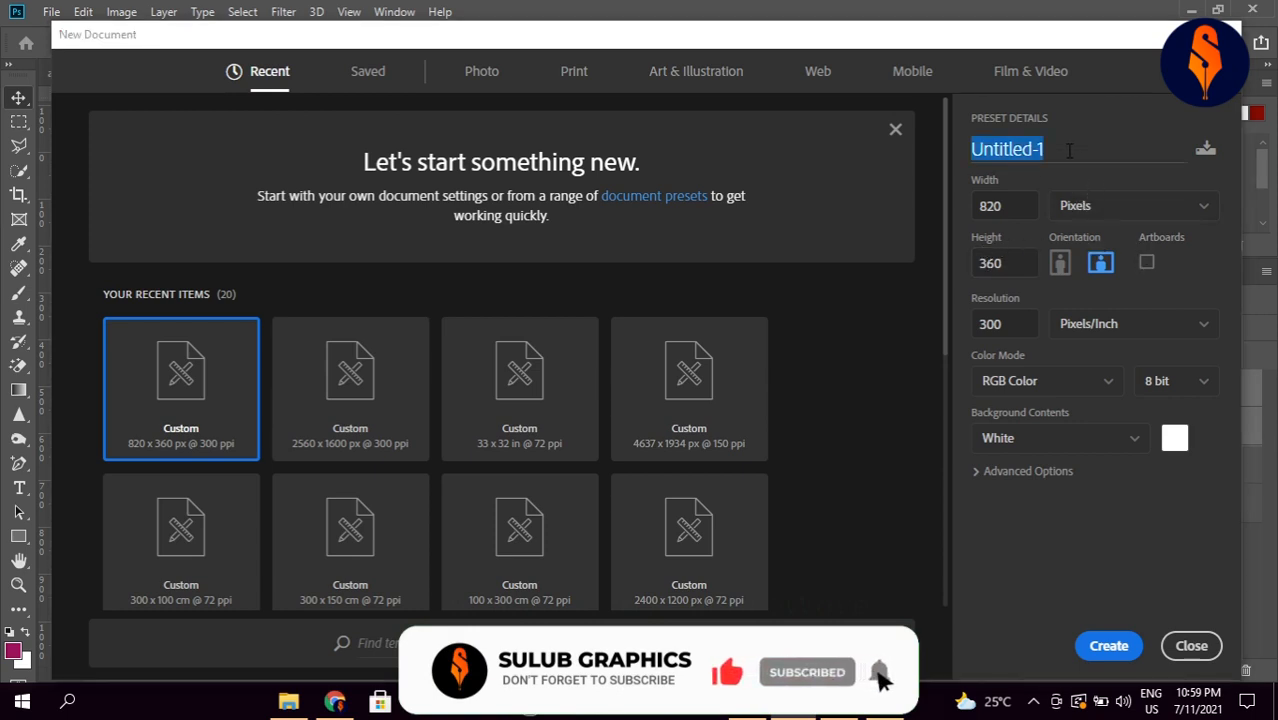
text(g)
text(facebook)
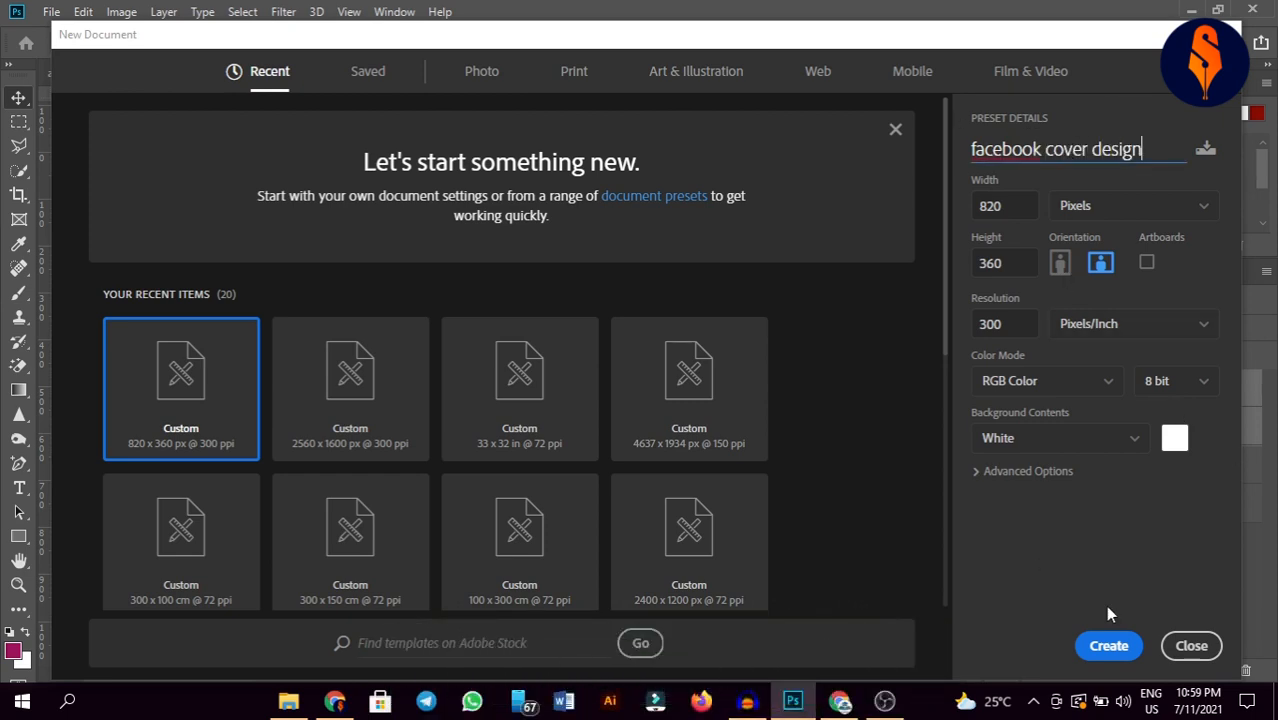
click(1104, 636)
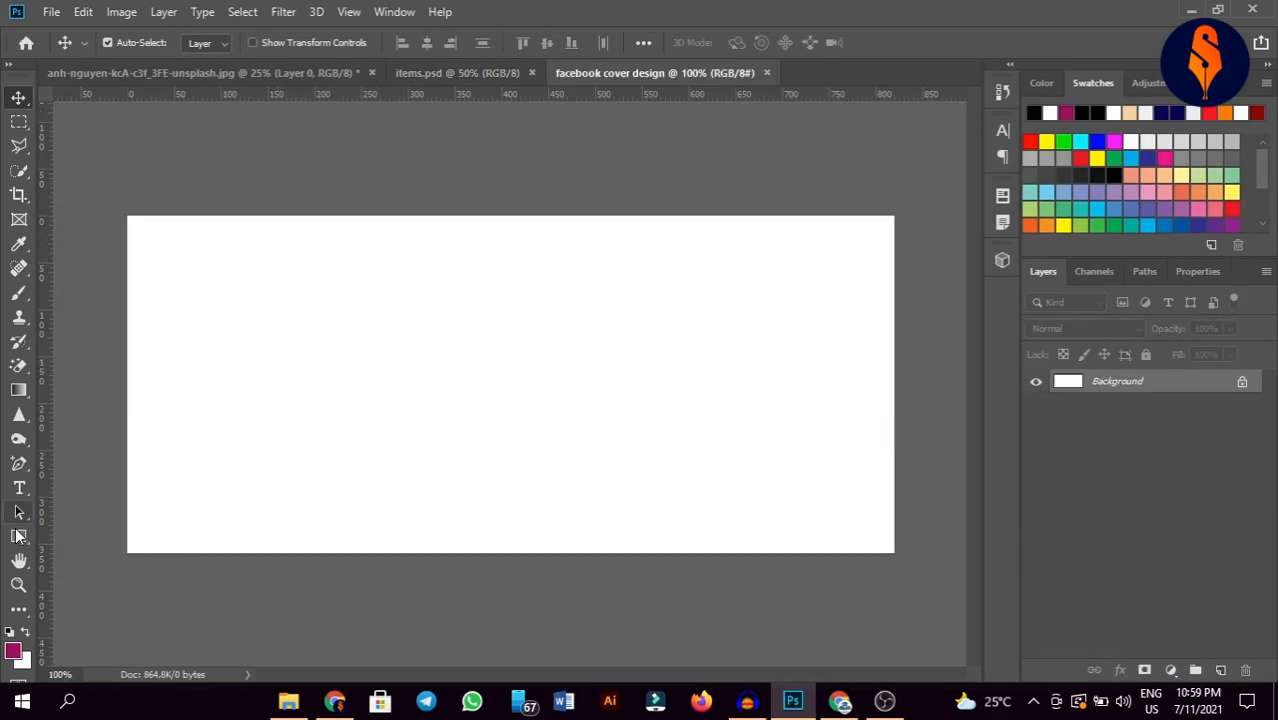
Step: Draw a rectangle over the cover's left third and fill it orange #ff7e00
click(18, 536)
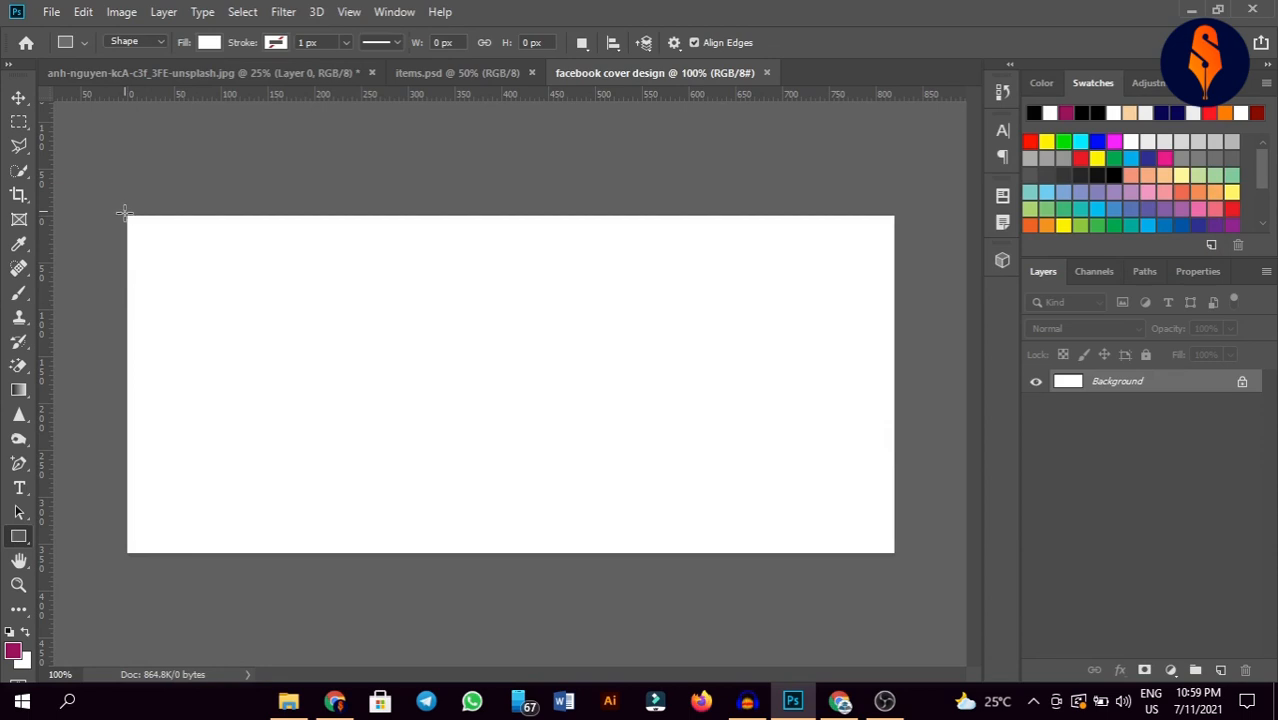
drag(127, 215, 413, 551)
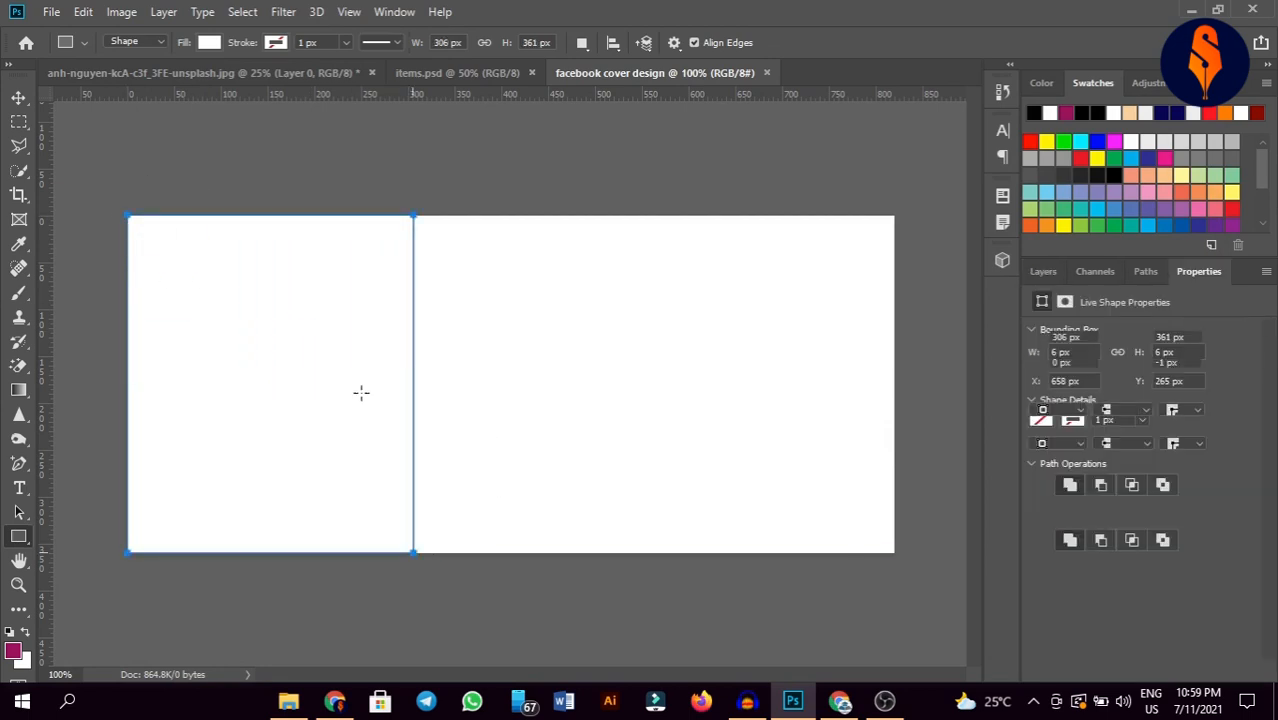
click(19, 97)
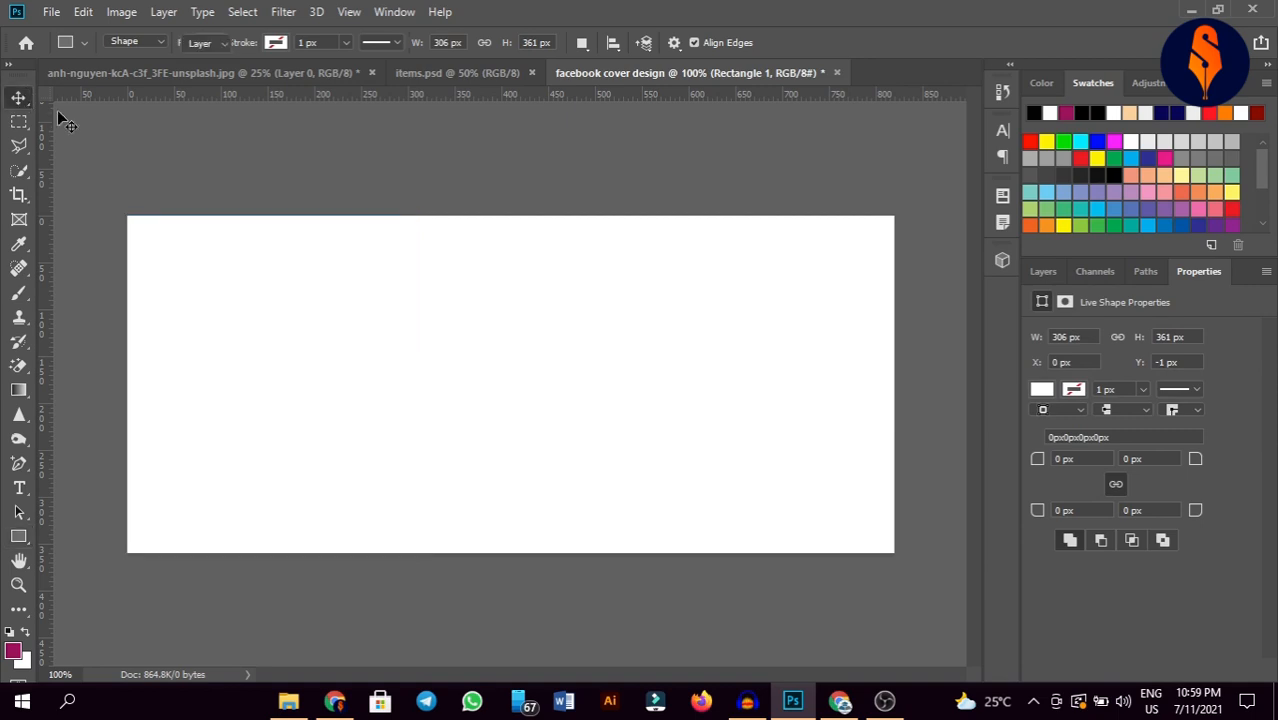
click(1043, 271)
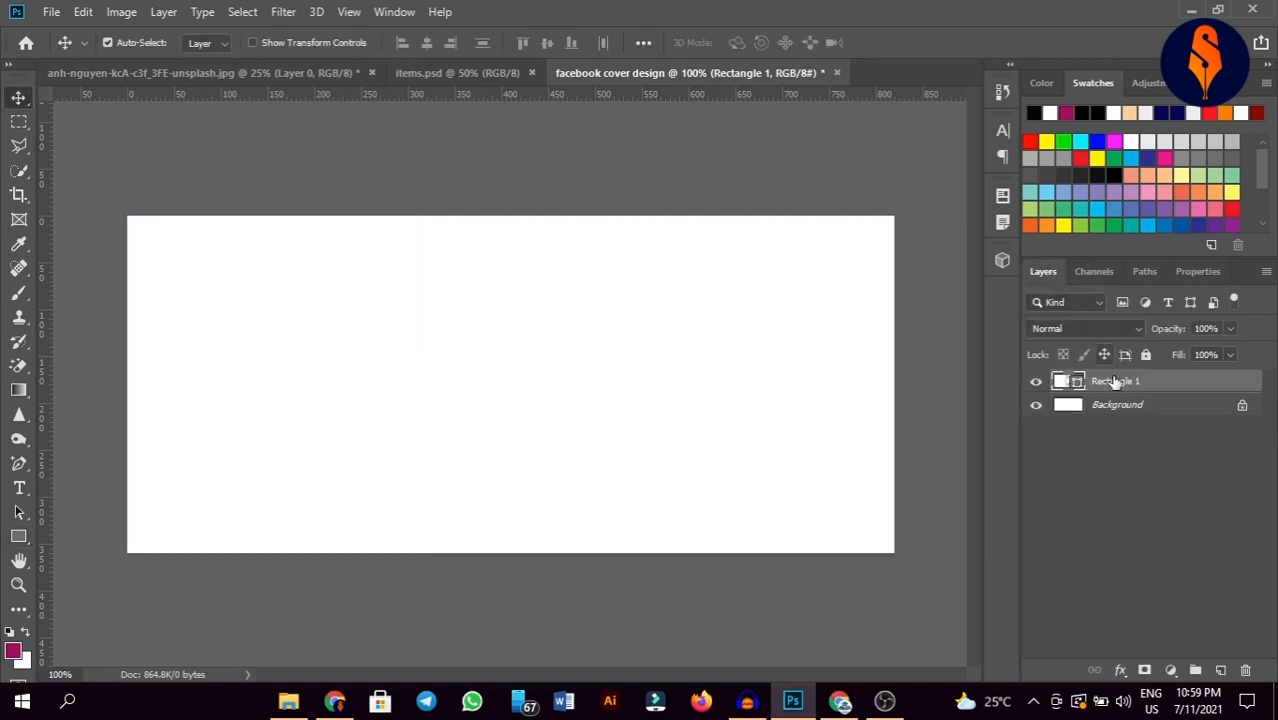
double_click(1055, 382)
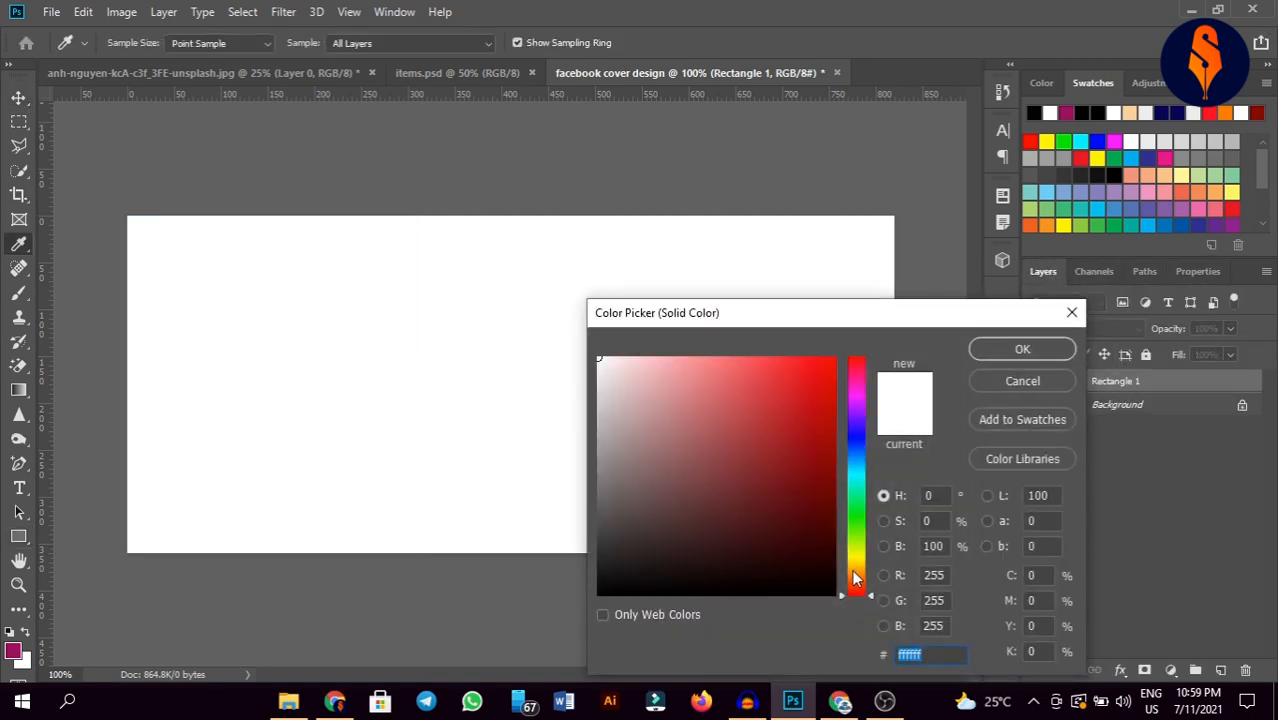
drag(855, 578, 855, 579)
click(833, 347)
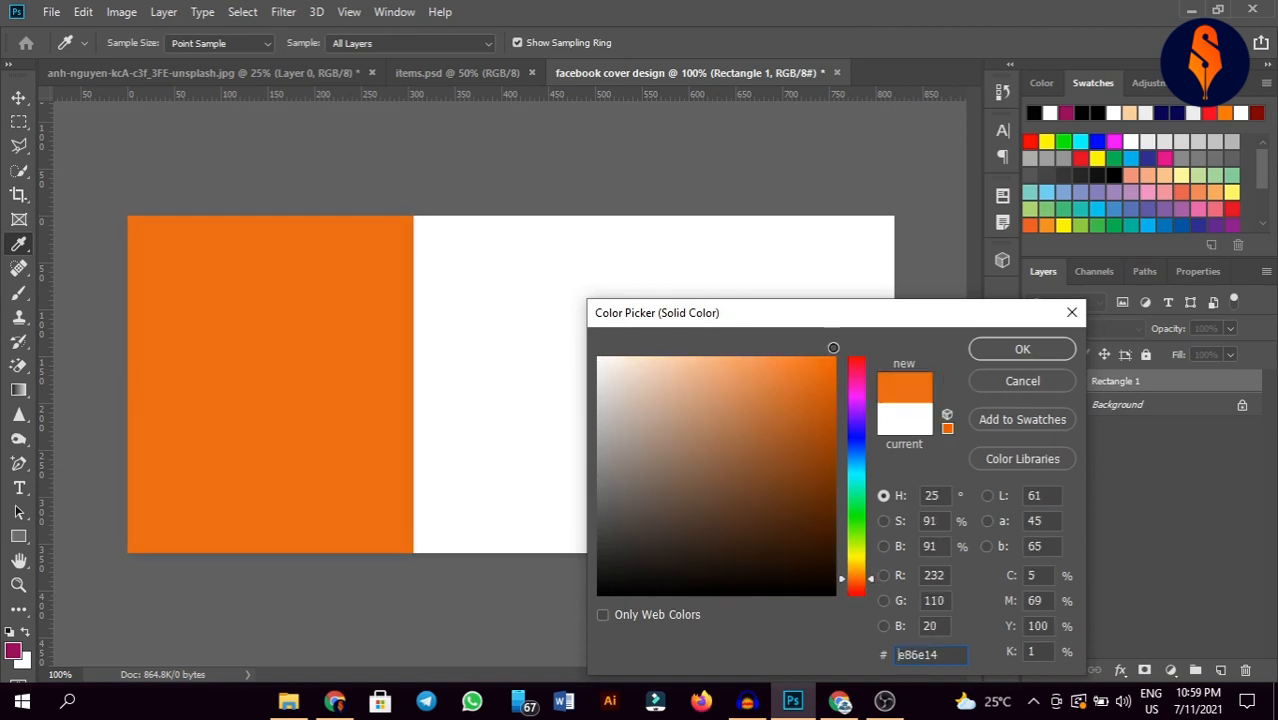
drag(833, 347, 840, 352)
drag(862, 573, 862, 575)
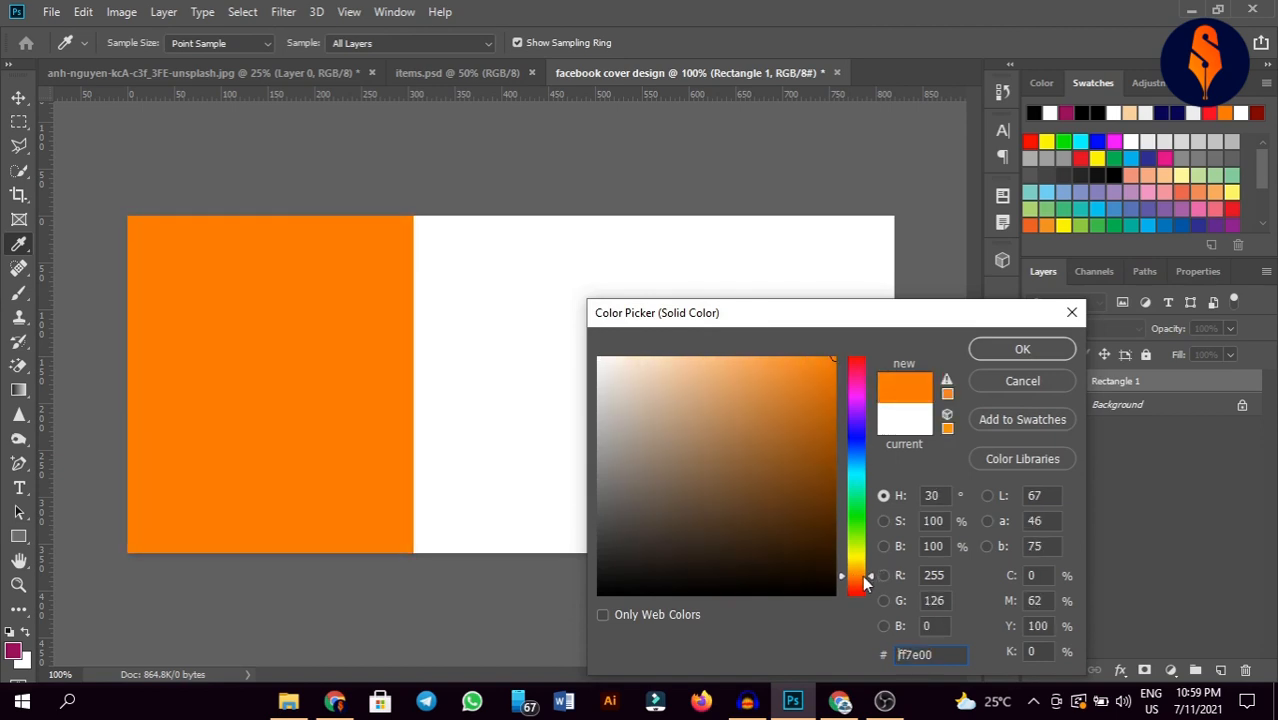
click(1015, 349)
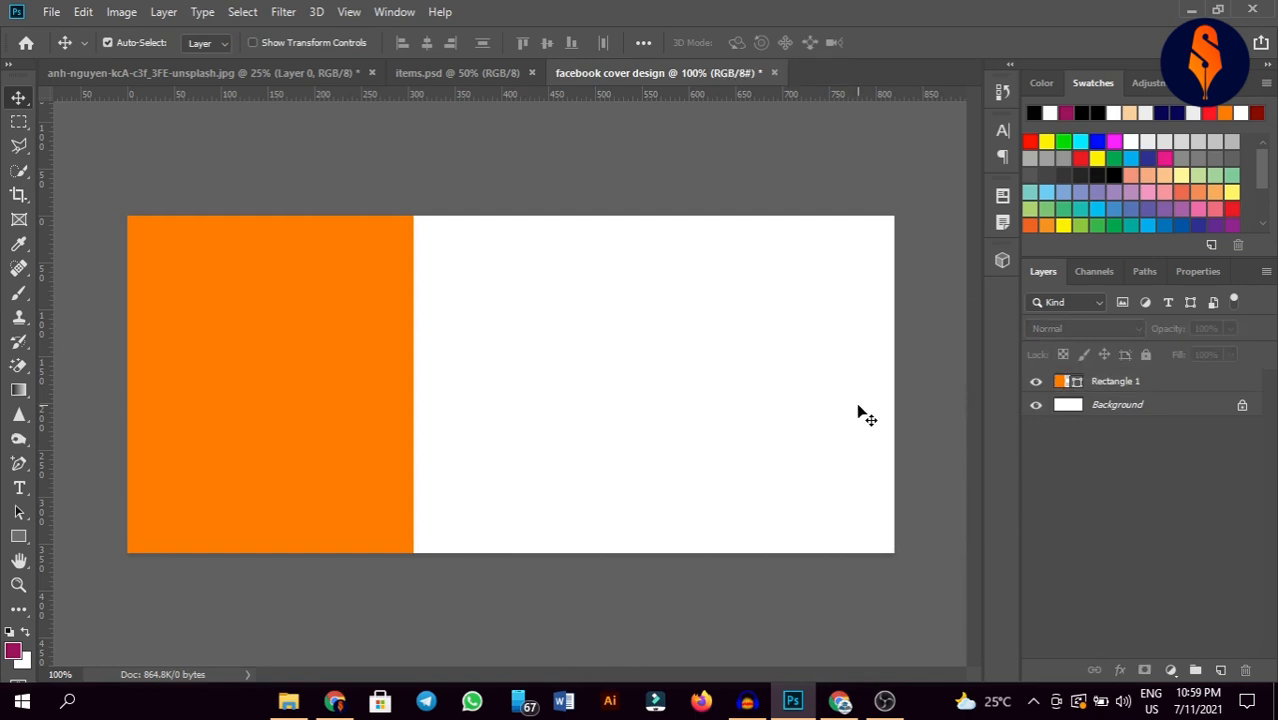
Step: Bend the rectangle's right edge into an inward curve with the Add Anchor Point Tool
click(222, 340)
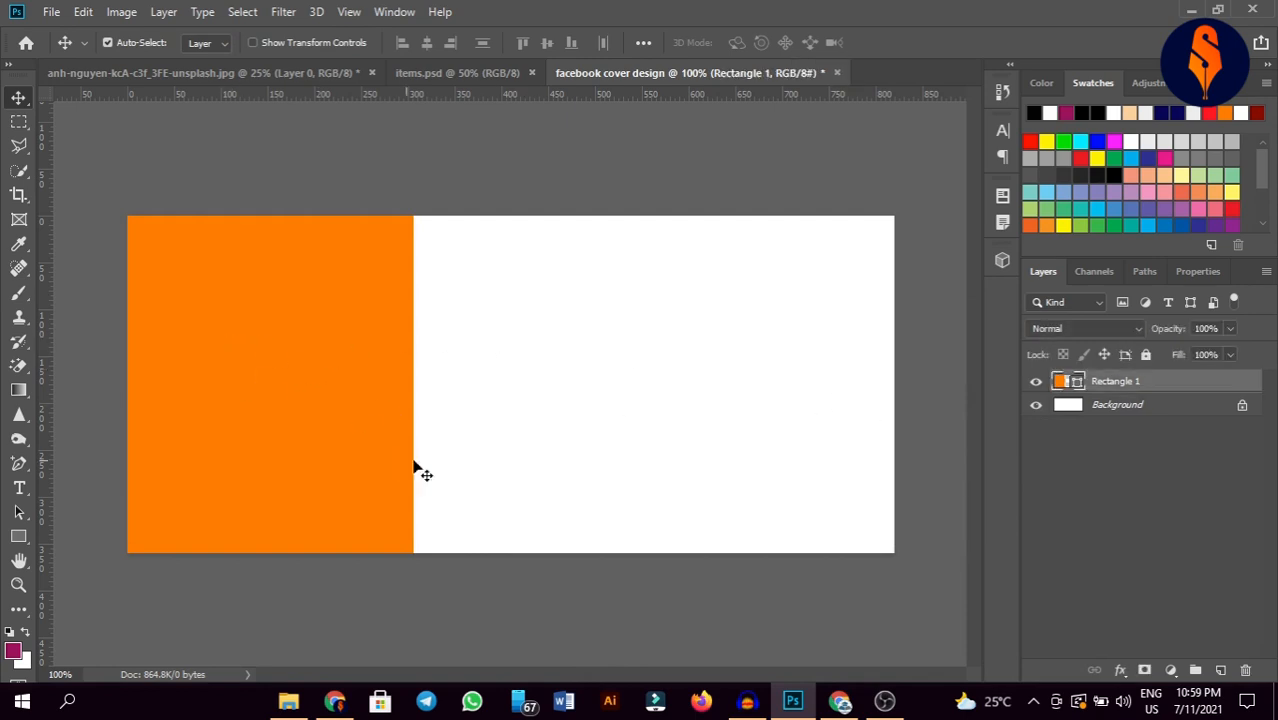
click(18, 462)
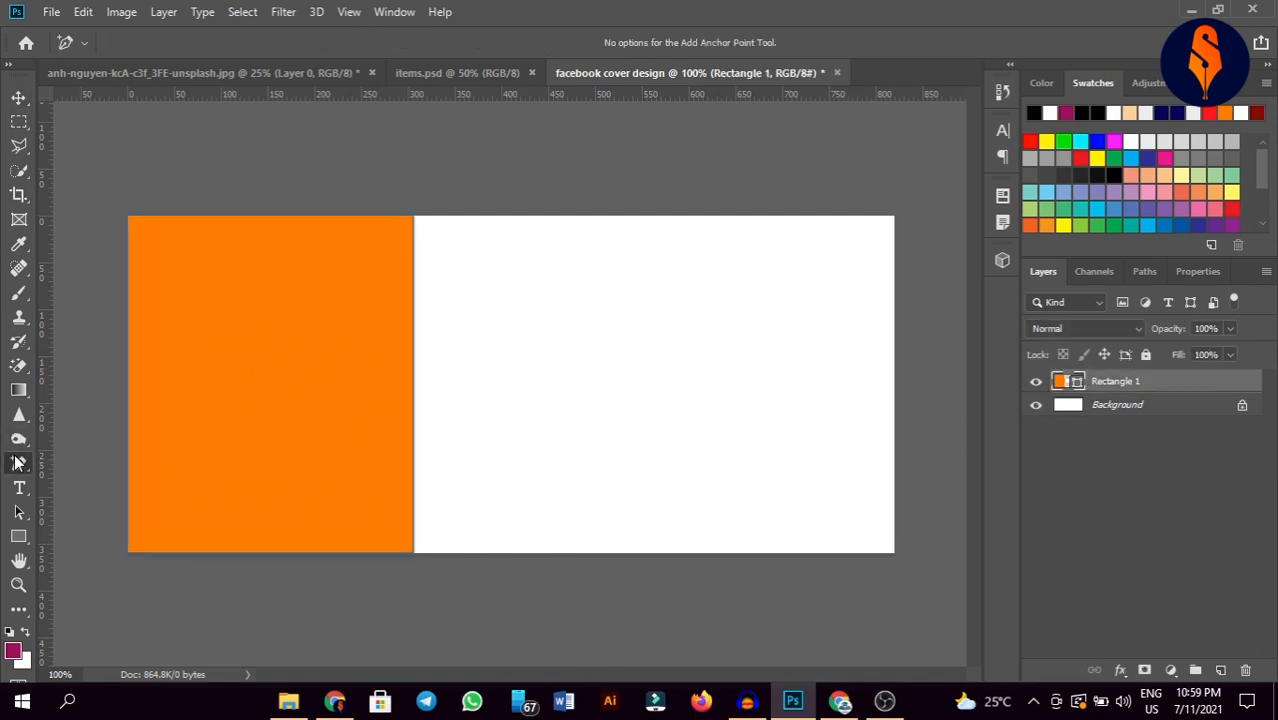
right_click(18, 462)
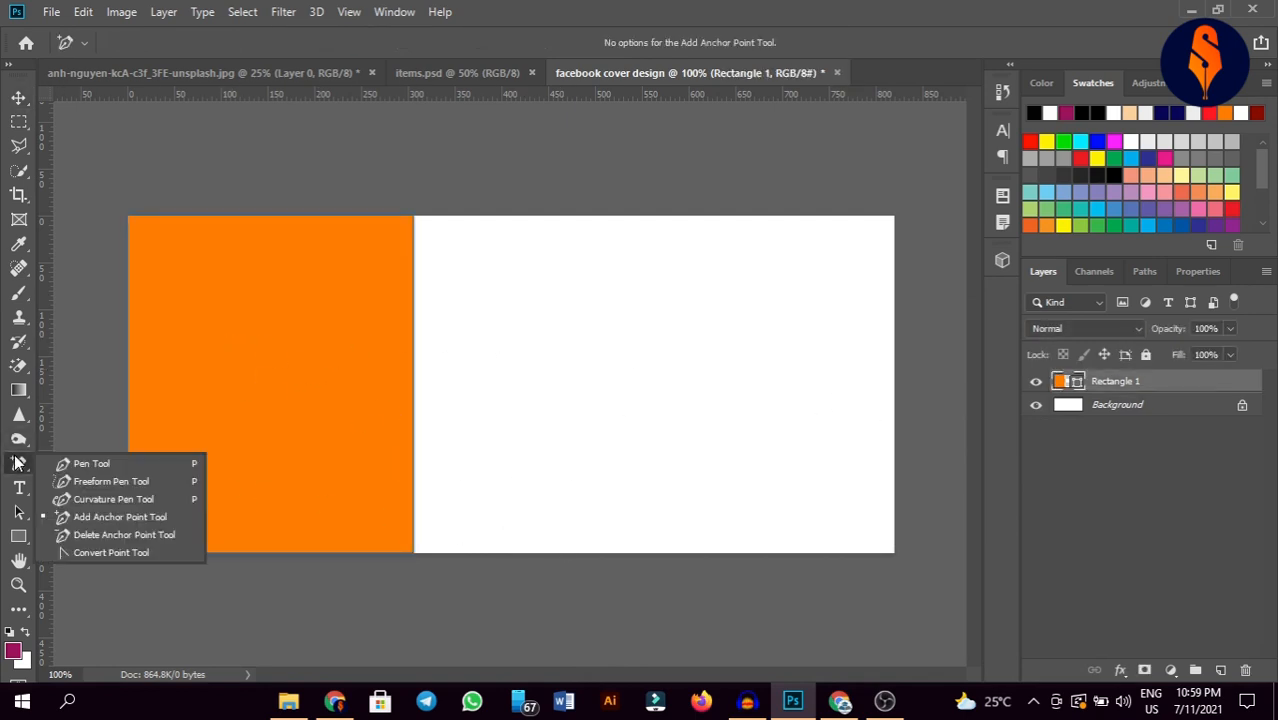
click(109, 509)
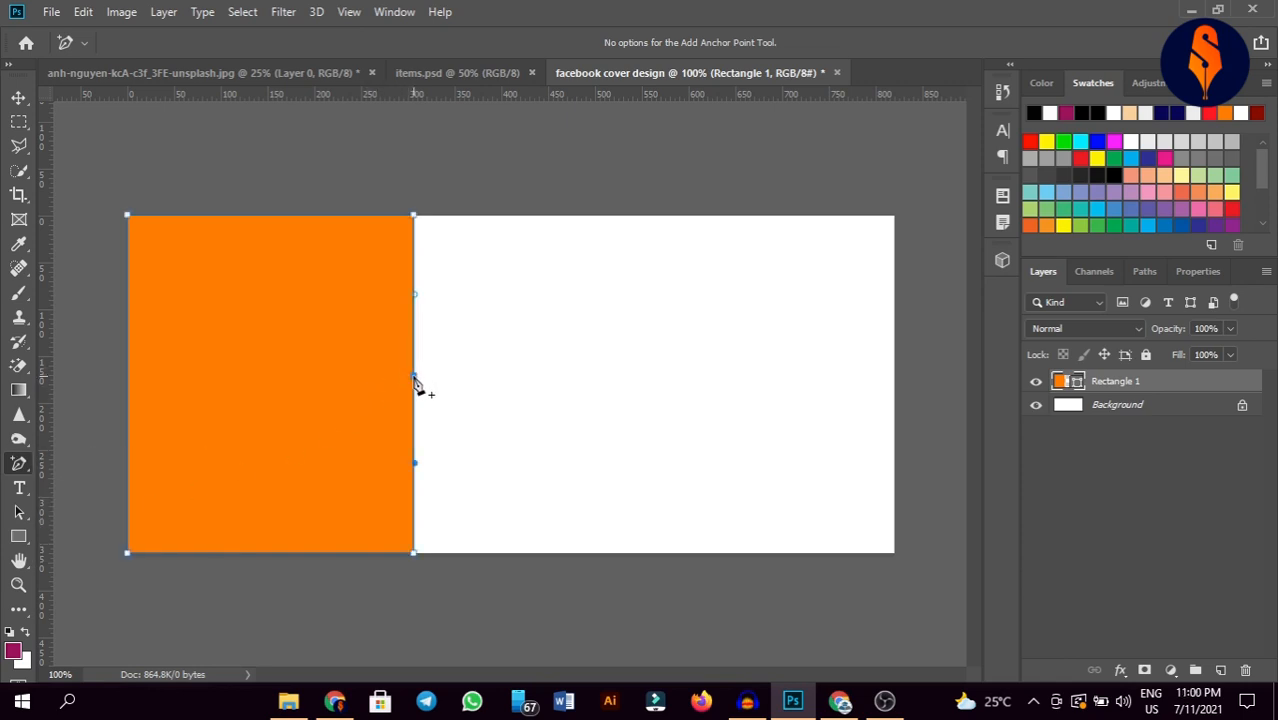
drag(414, 379, 346, 379)
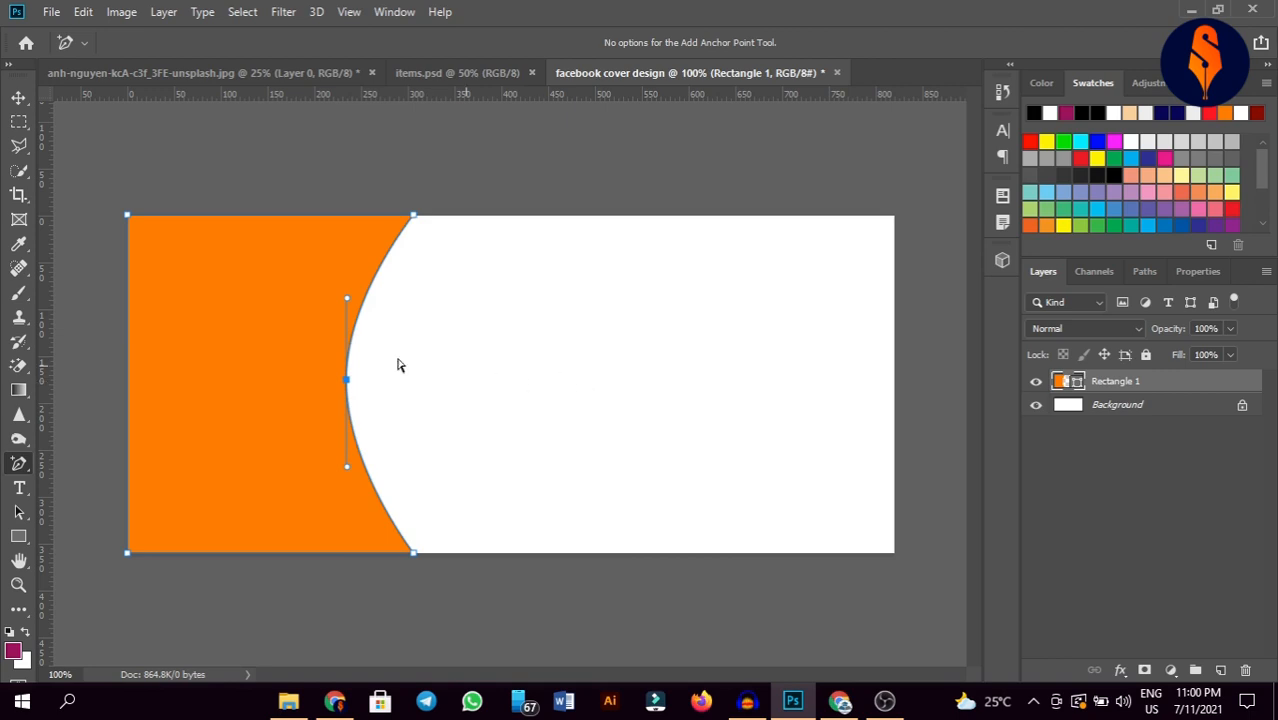
click(18, 97)
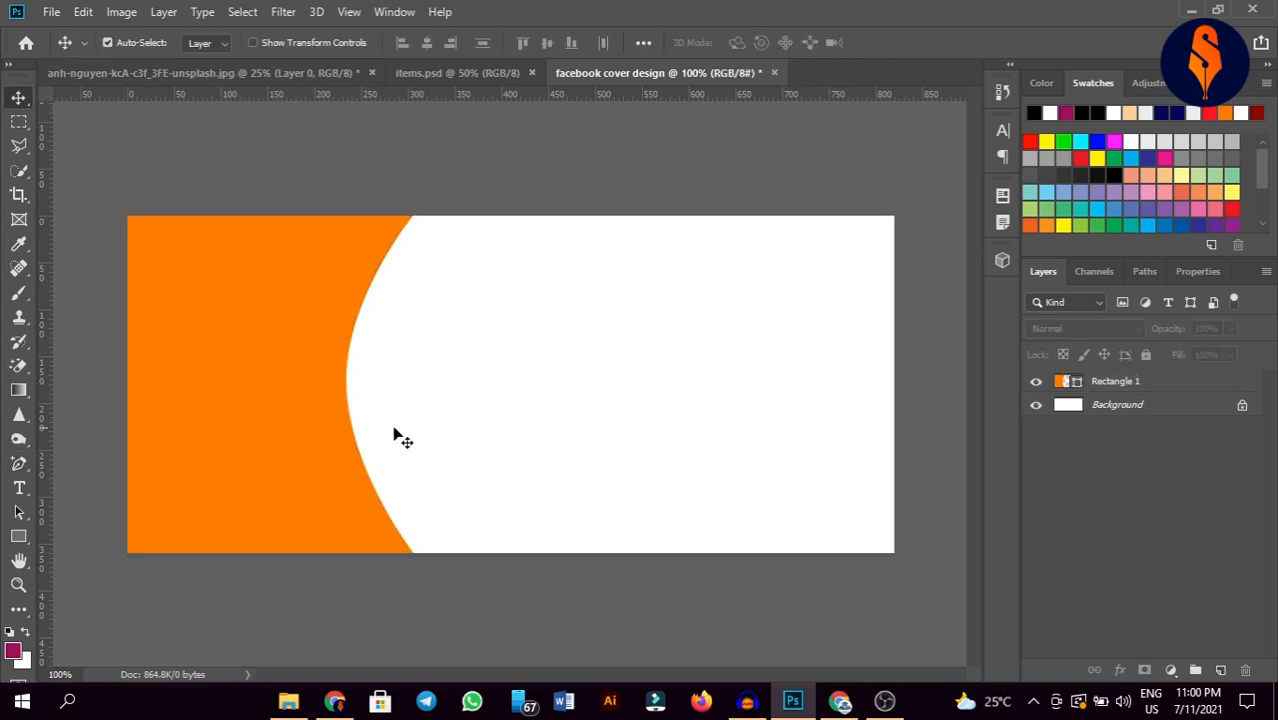
Step: Lock Rectangle 1 and draw a white circle sitting on the orange curve
click(1146, 354)
click(664, 368)
drag(18, 536, 85, 572)
drag(540, 292, 736, 577)
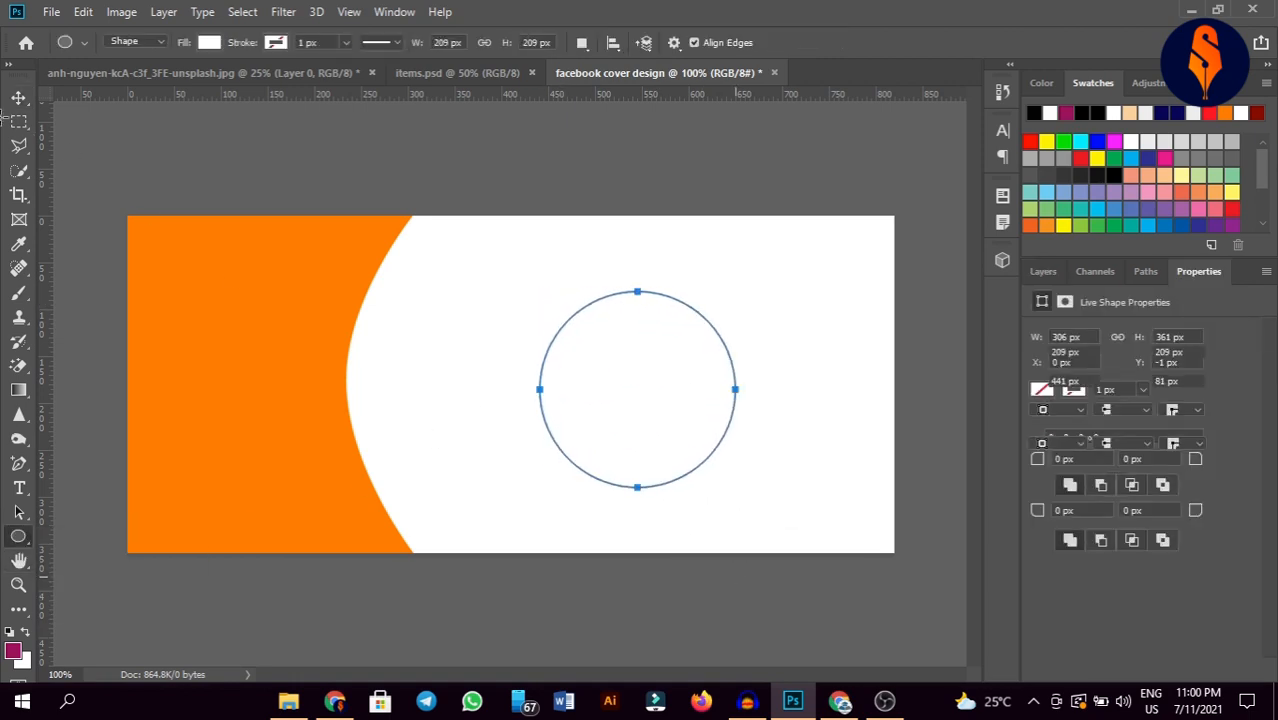
click(18, 97)
drag(640, 380, 369, 382)
click(471, 376)
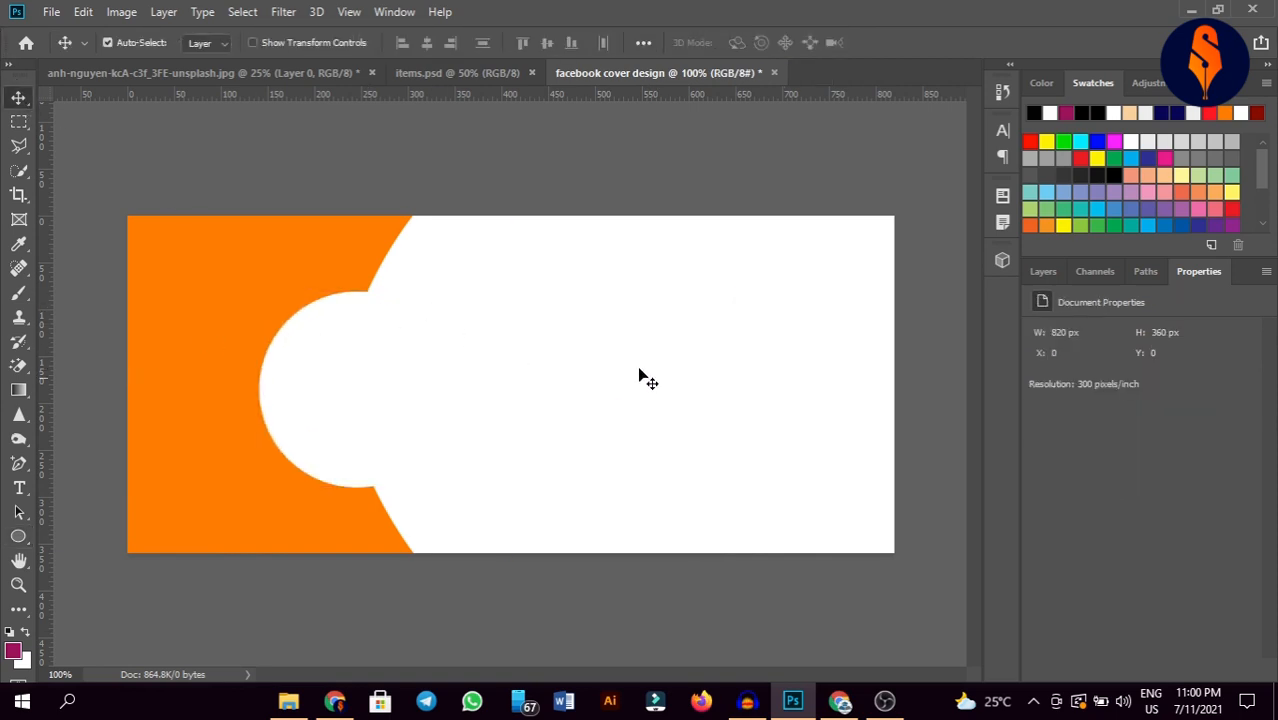
Step: Bring the salad photo into the cover and scale it down over the circle
click(219, 70)
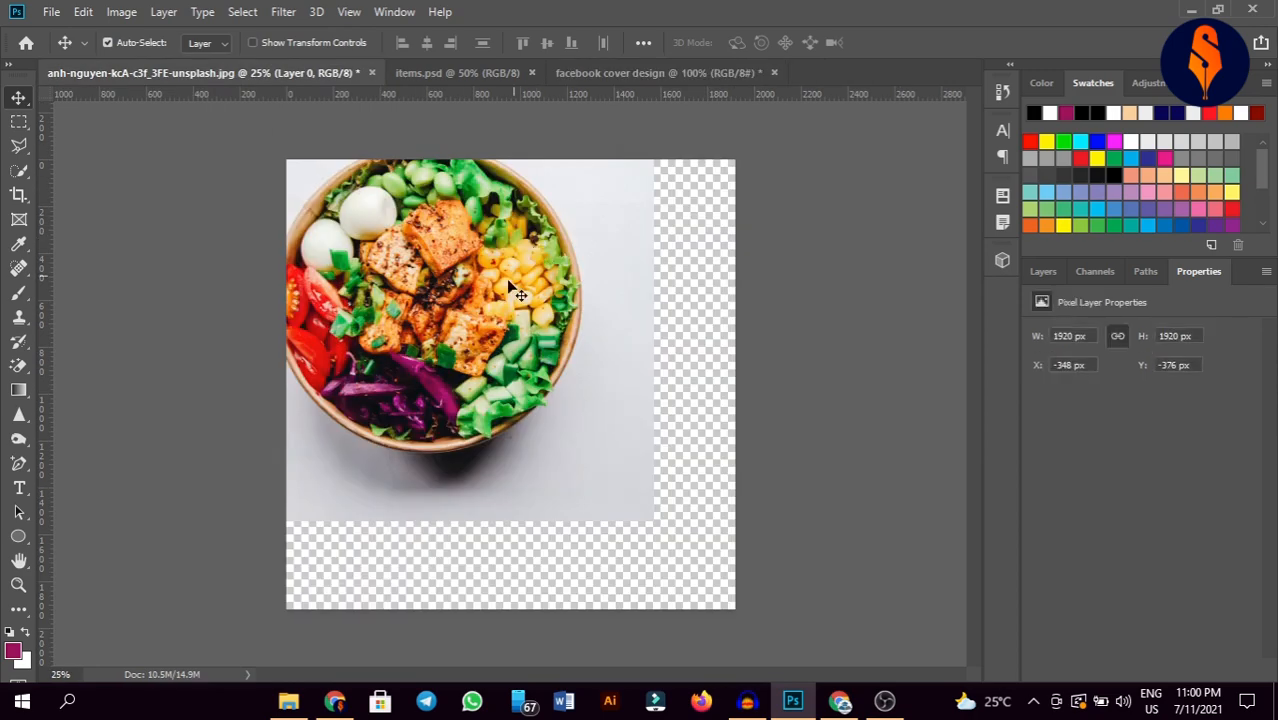
drag(437, 372, 379, 382)
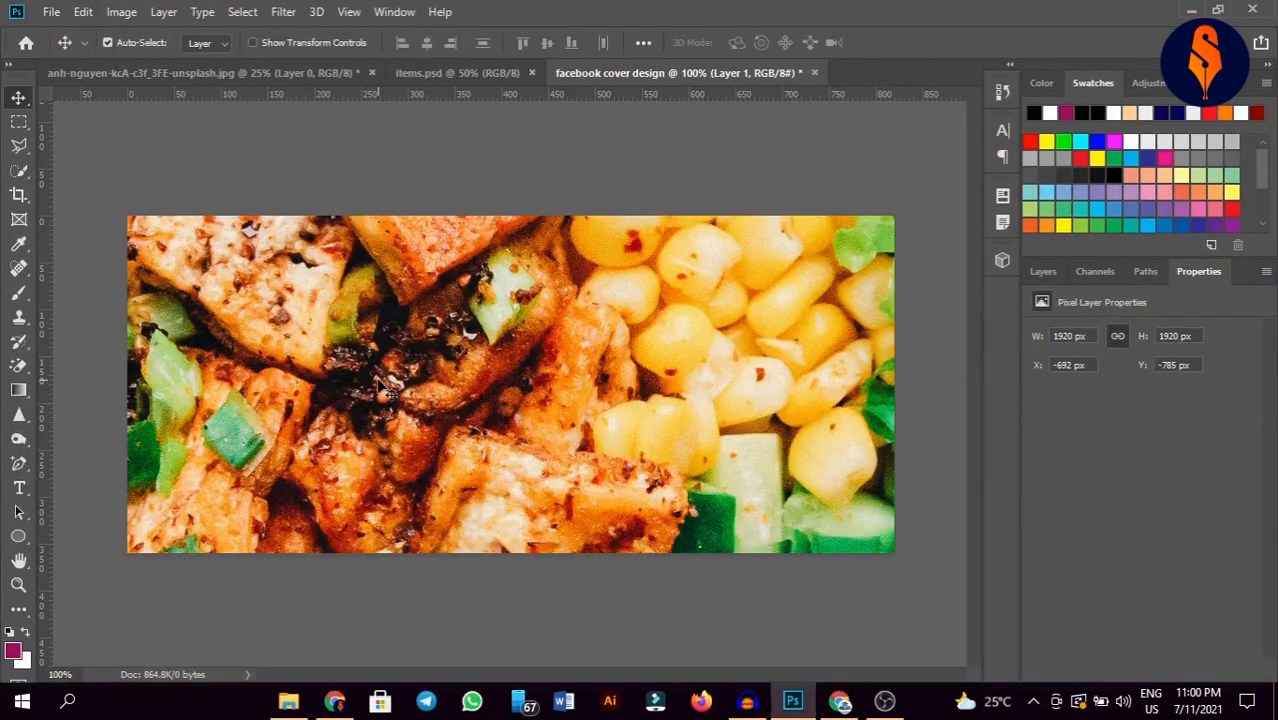
click(18, 585)
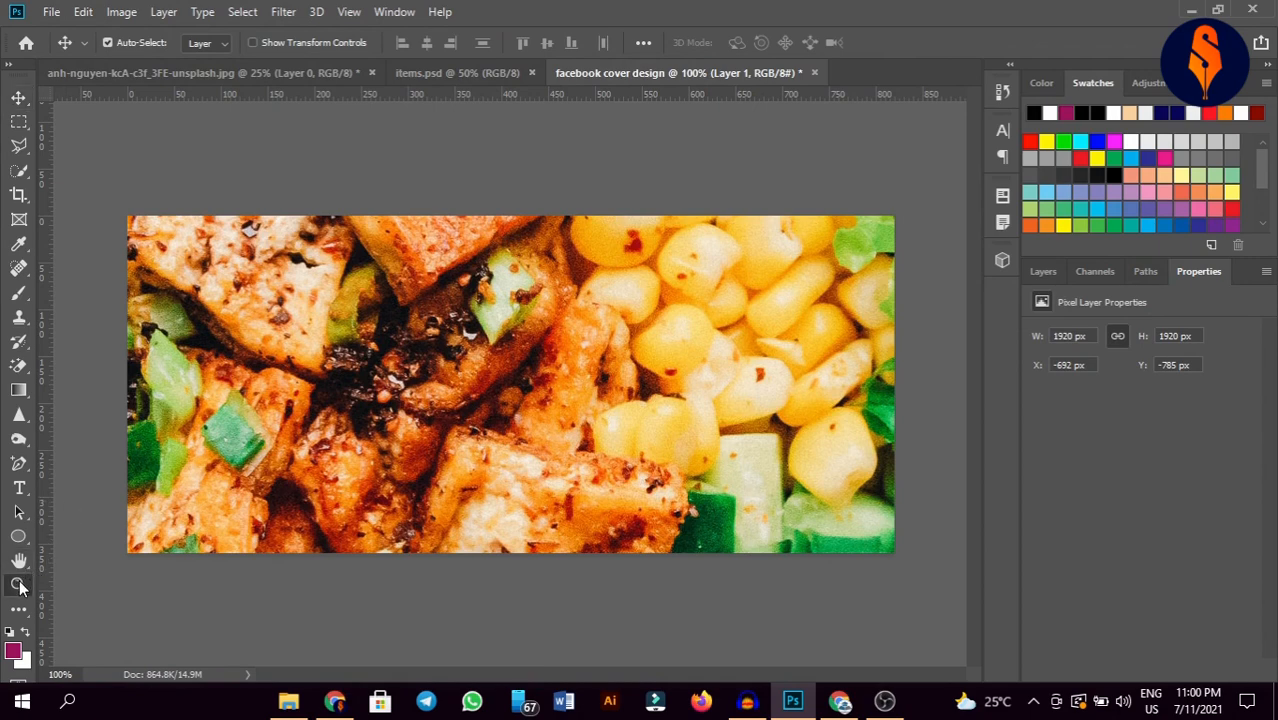
drag(593, 582, 499, 491)
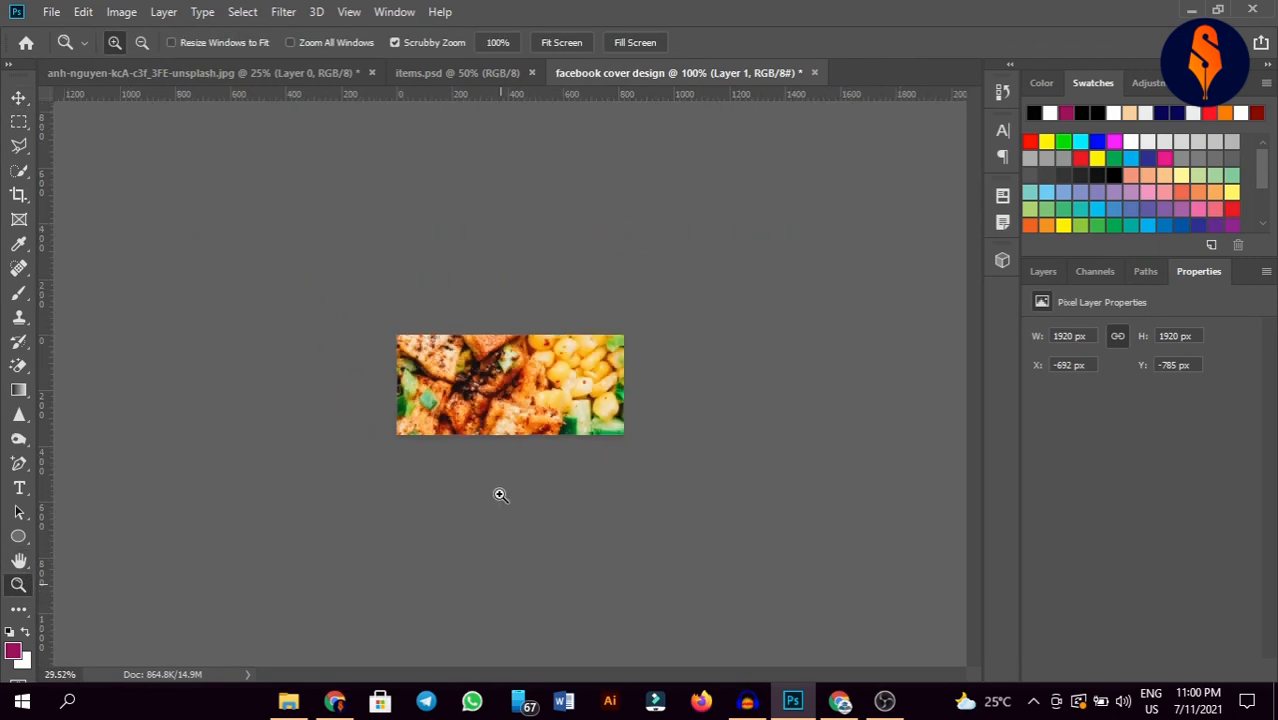
click(18, 98)
click(617, 451)
click(599, 395)
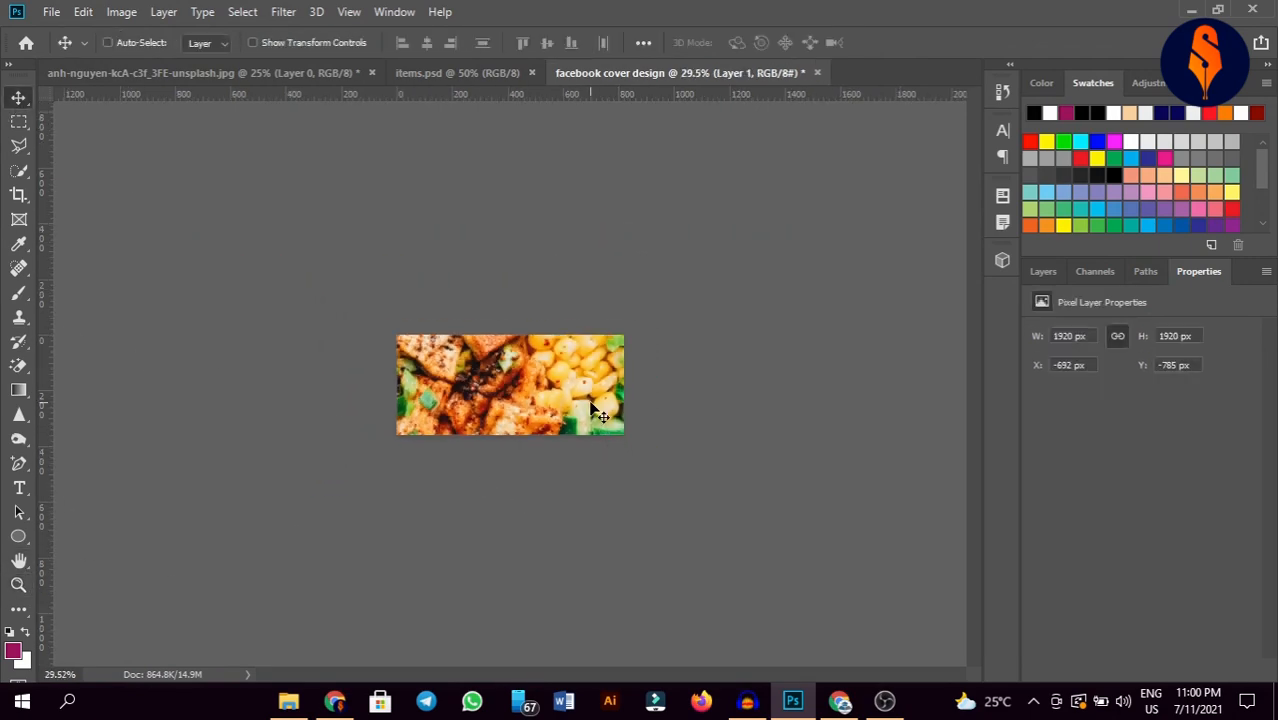
key(ctrl+t)
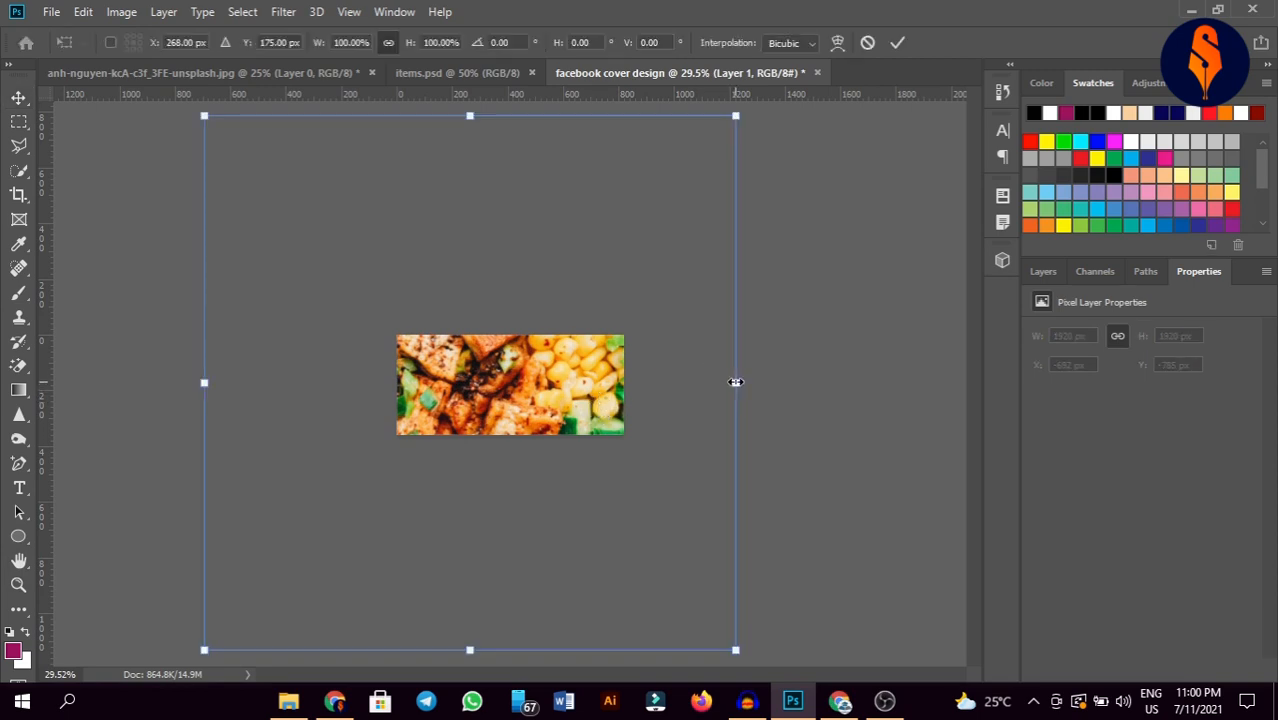
drag(735, 382, 484, 400)
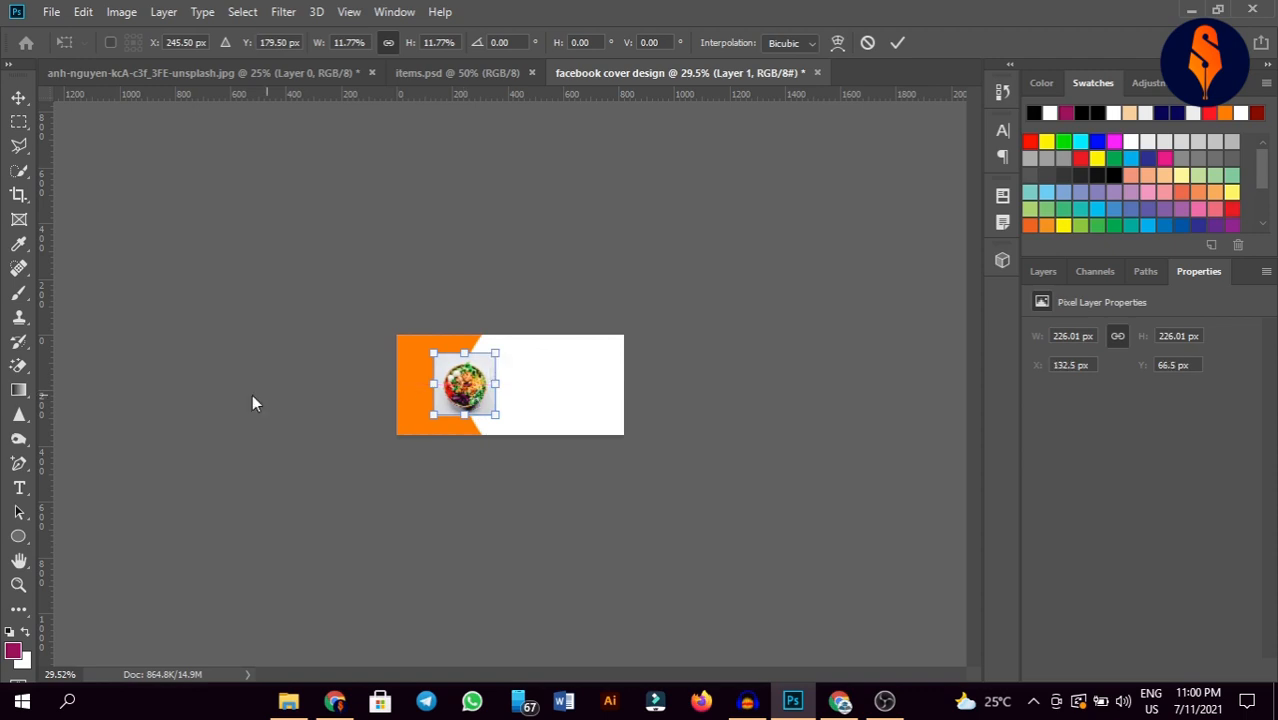
click(18, 585)
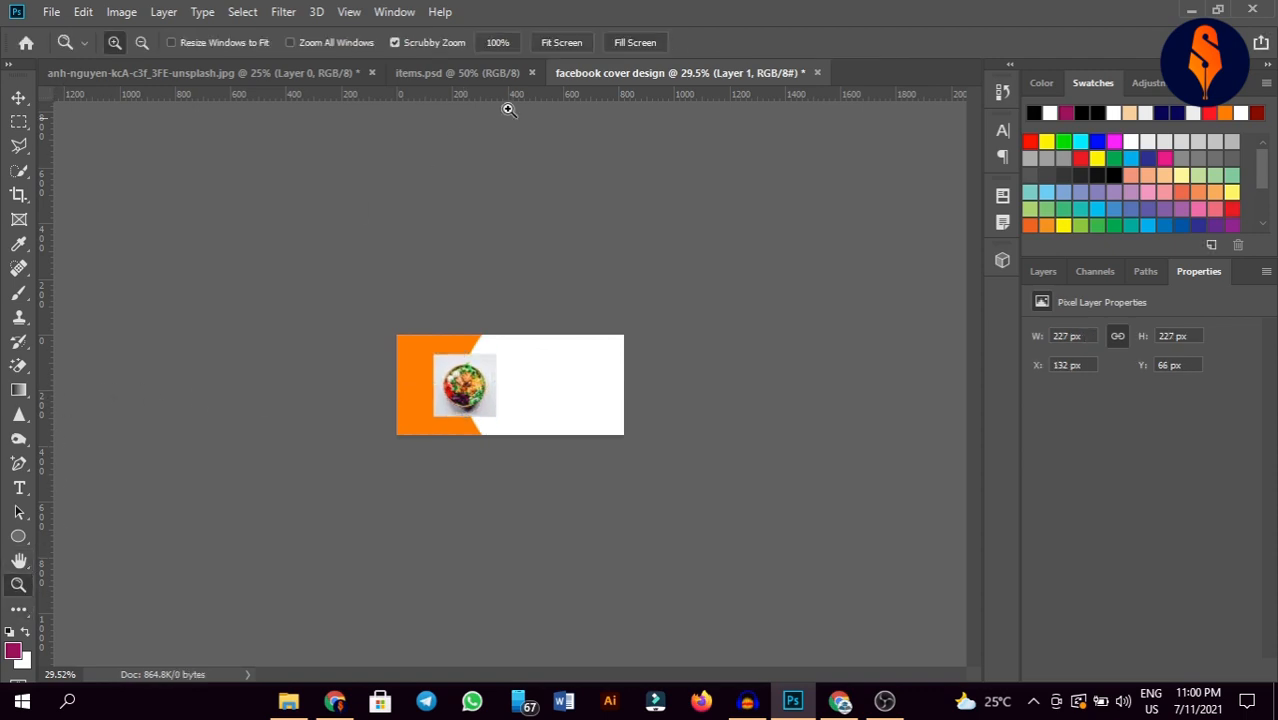
Step: Clip the salad photo into the circle with Create Clipping Mask and adjust its position
click(557, 45)
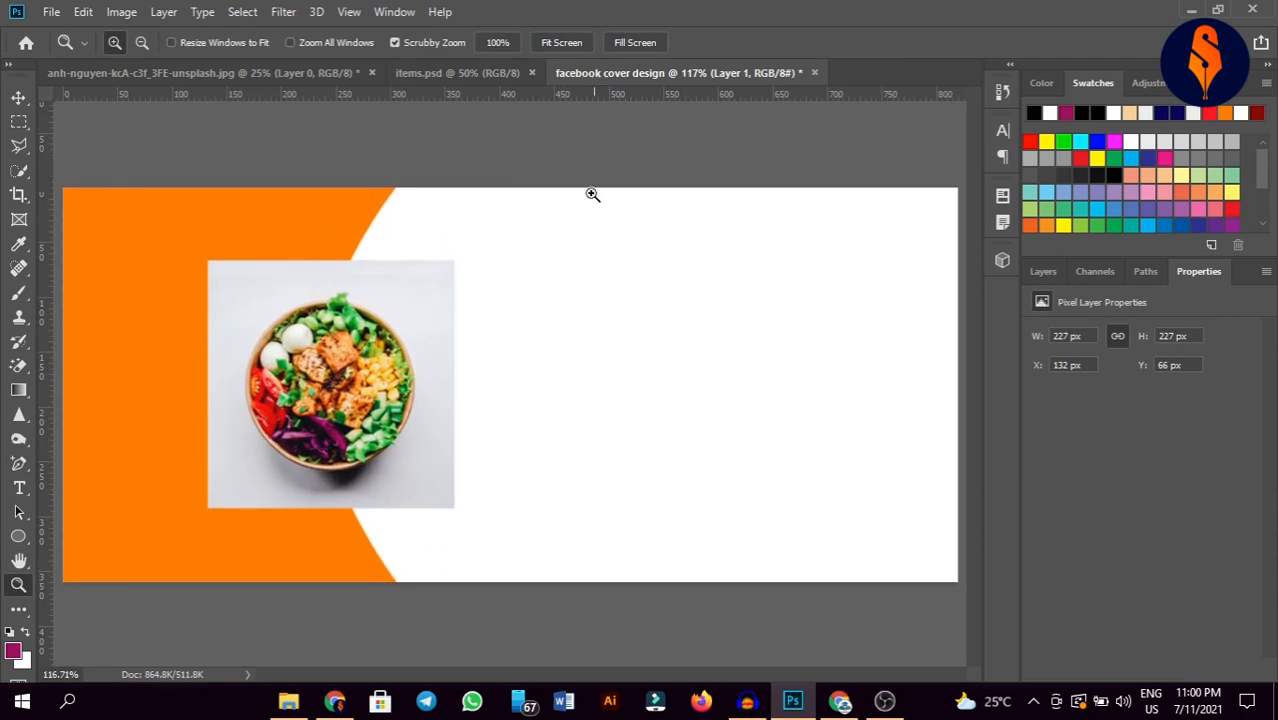
click(18, 97)
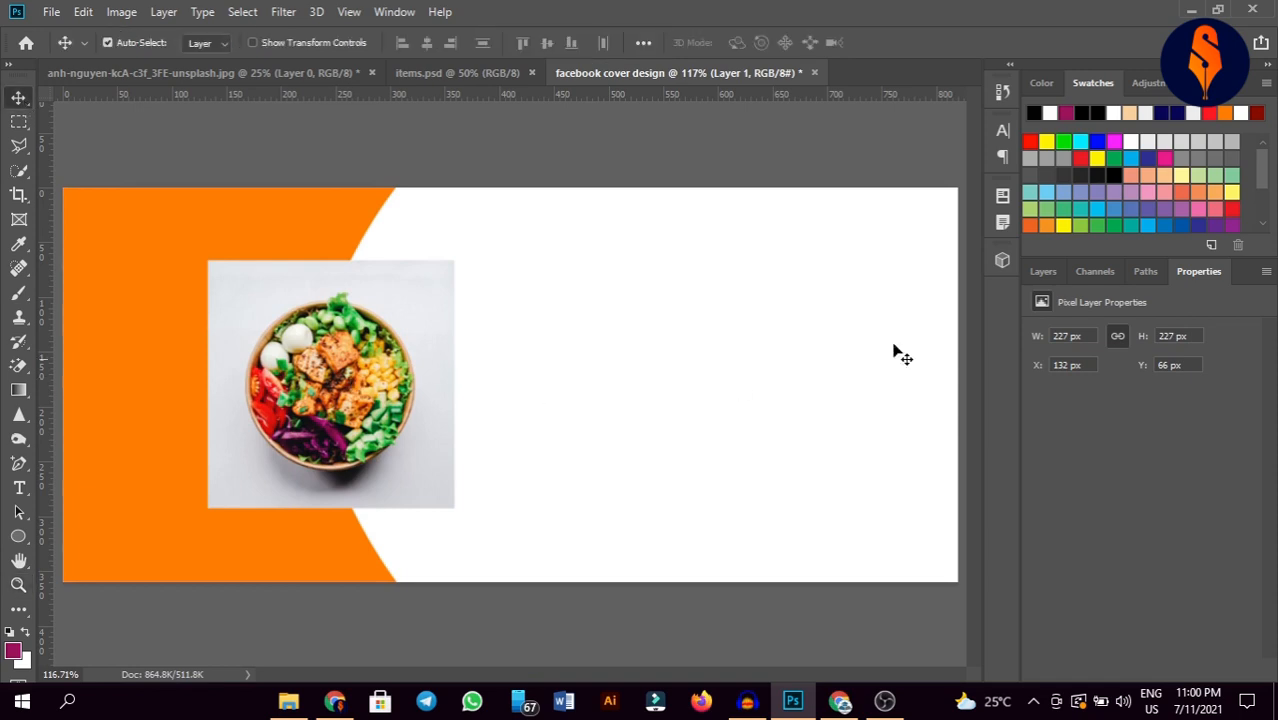
click(1045, 284)
right_click(1112, 390)
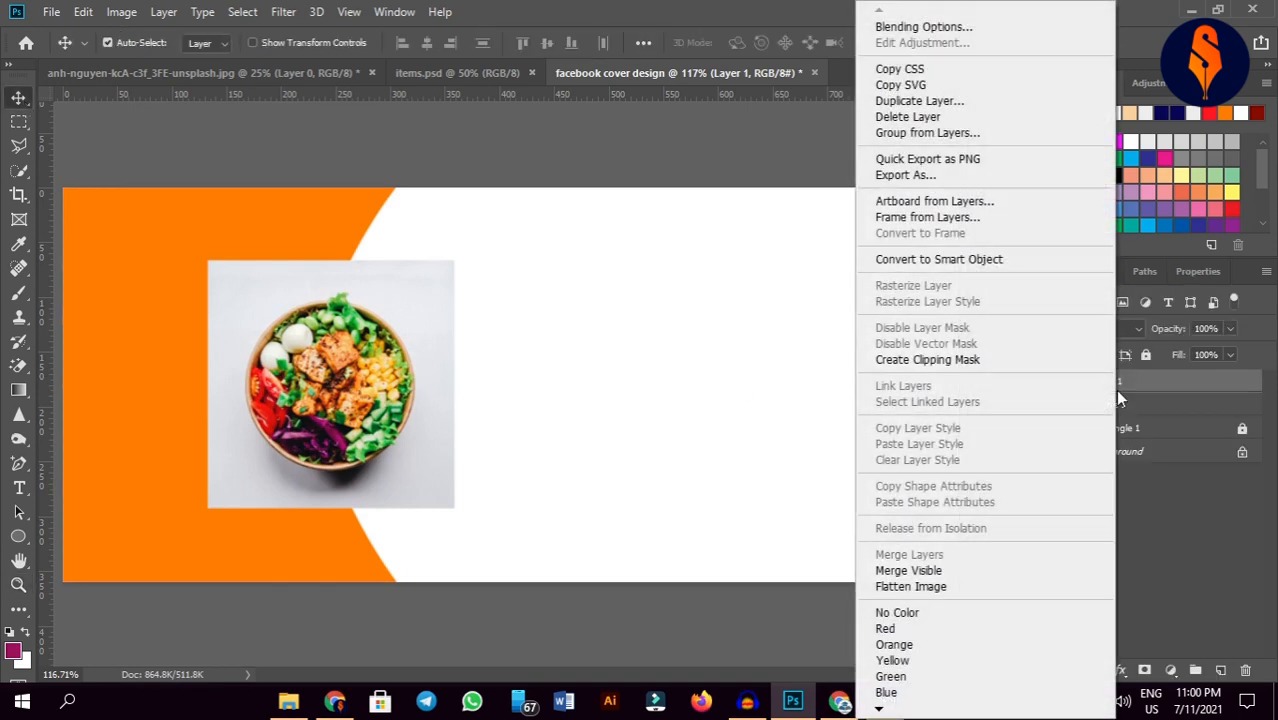
click(973, 362)
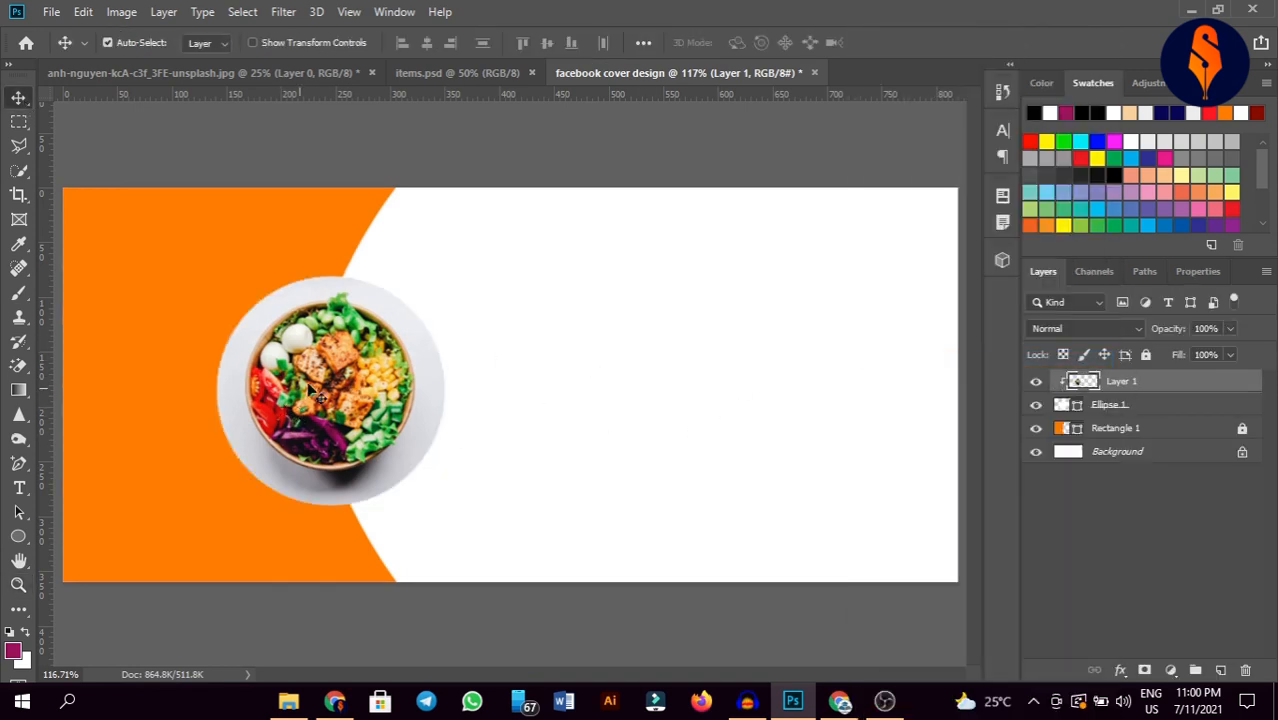
drag(318, 388, 323, 381)
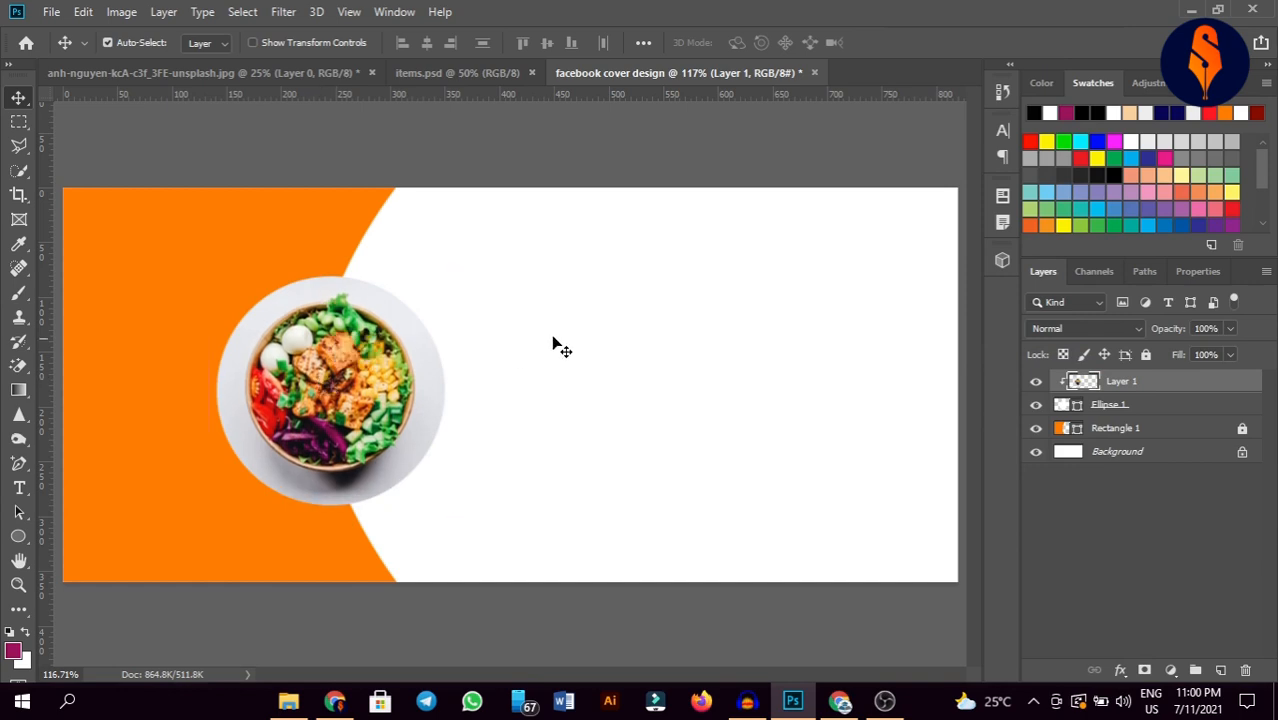
Step: Draw a new circle and set its fill to none
click(18, 536)
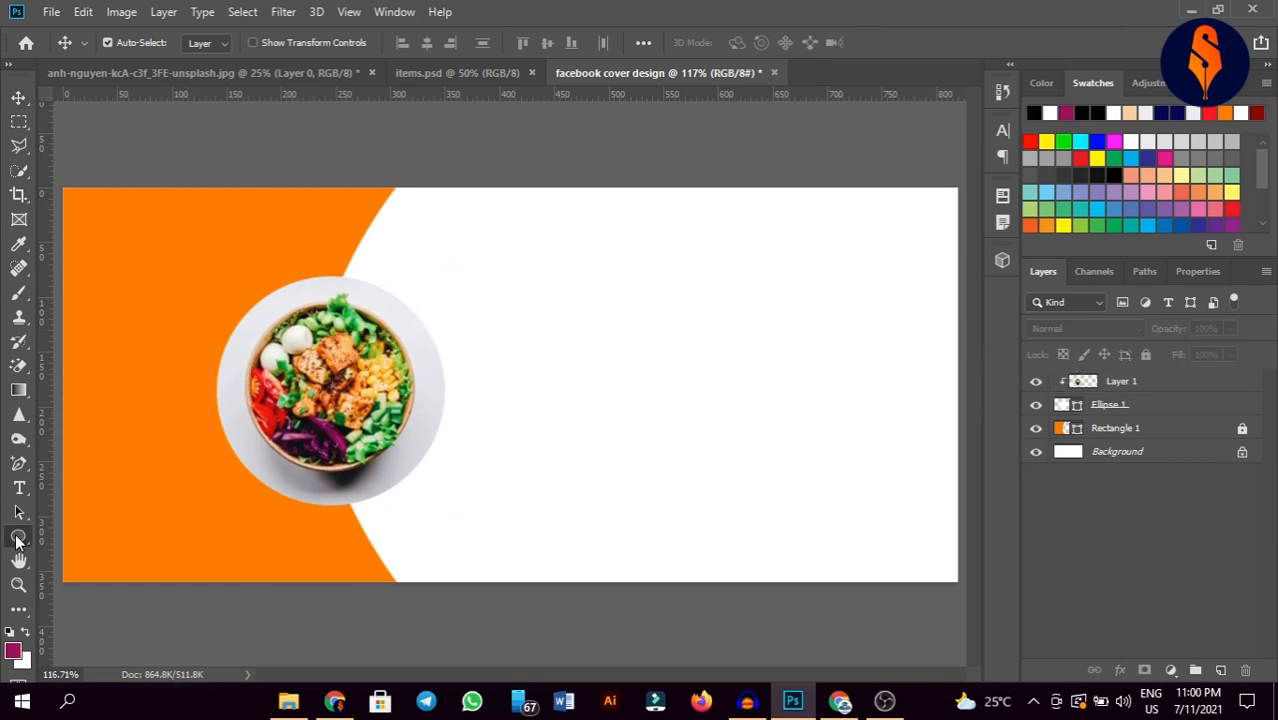
drag(618, 280, 845, 568)
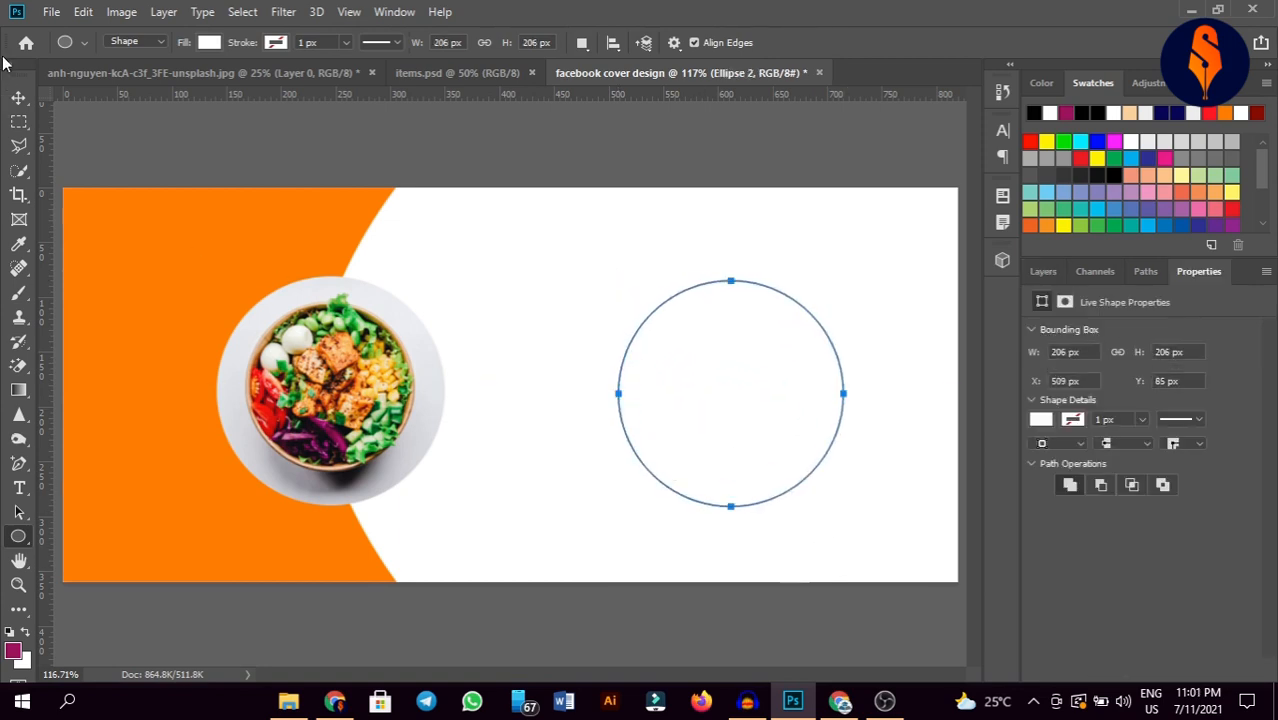
click(209, 43)
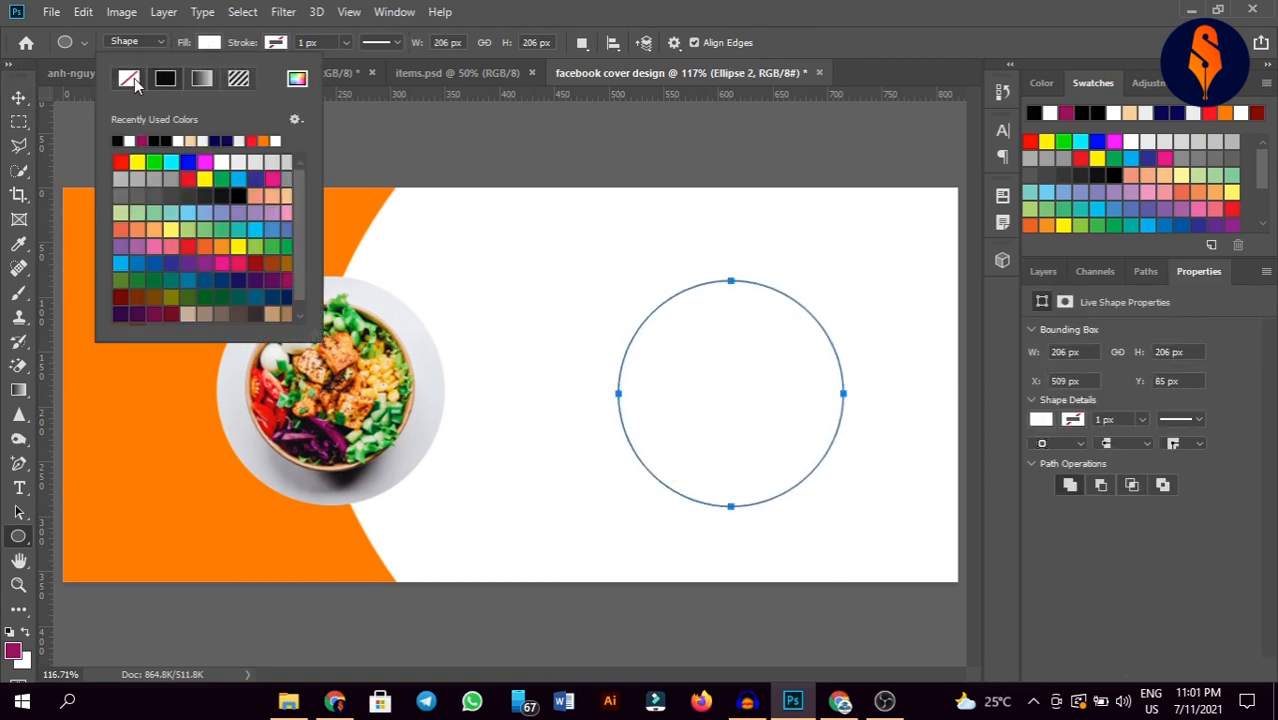
click(129, 80)
click(240, 35)
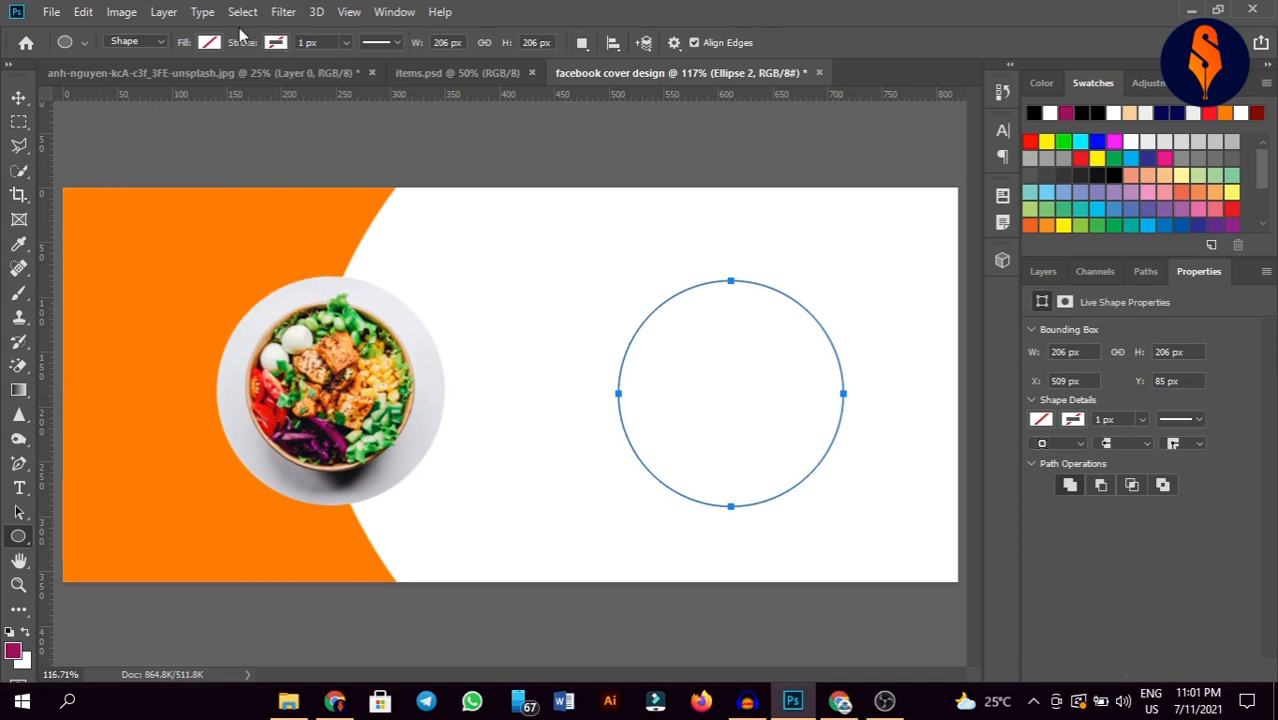
Step: Give the new circle a white 2 px Stroke layer effect
click(1045, 273)
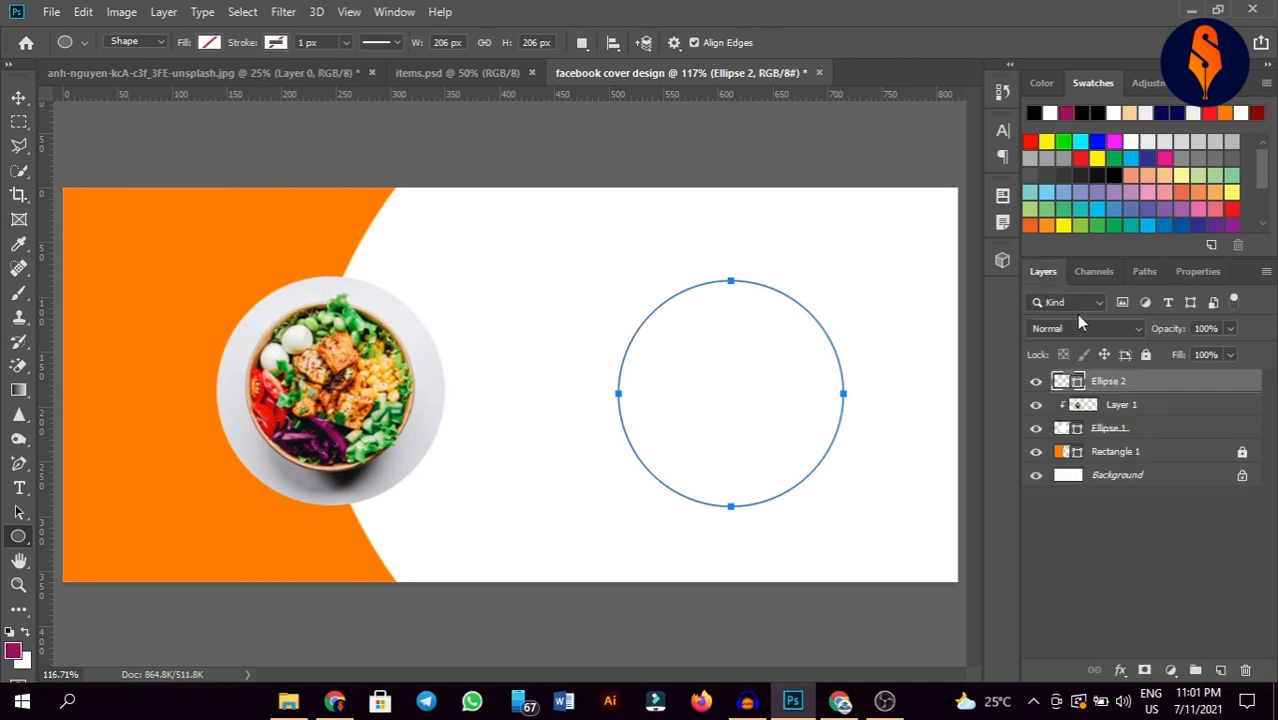
click(1122, 668)
click(1150, 525)
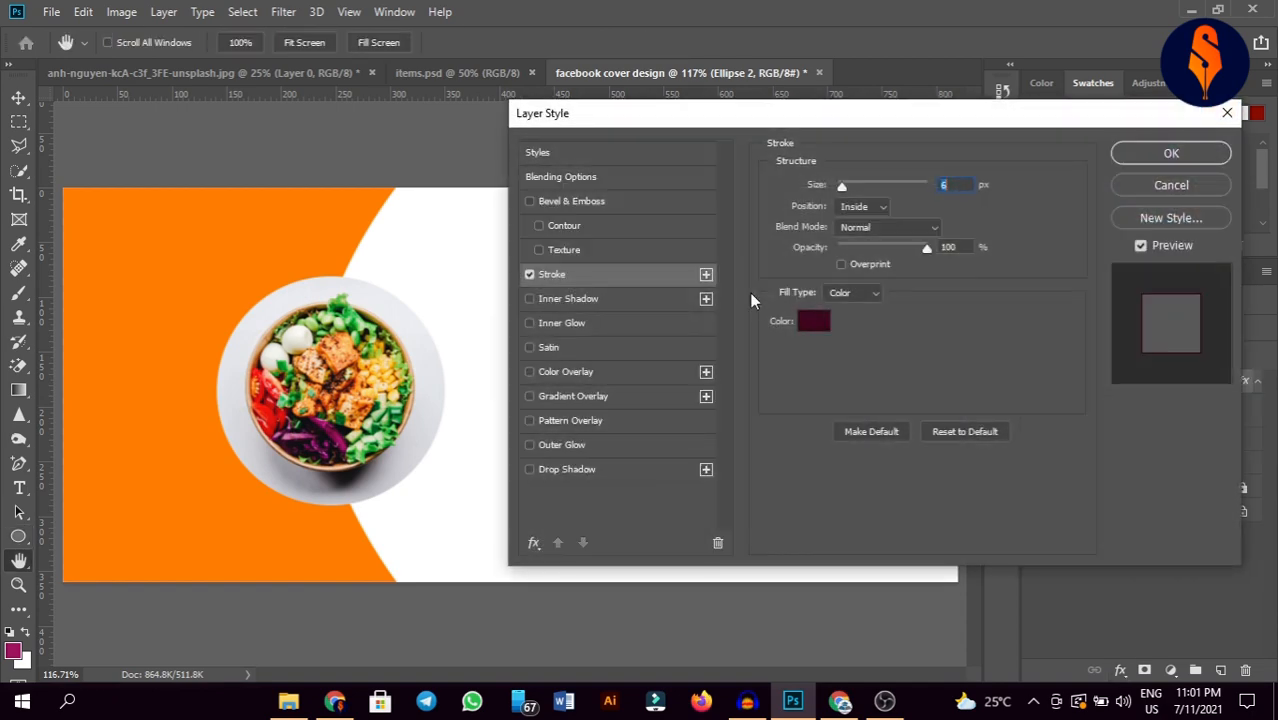
click(818, 323)
click(258, 219)
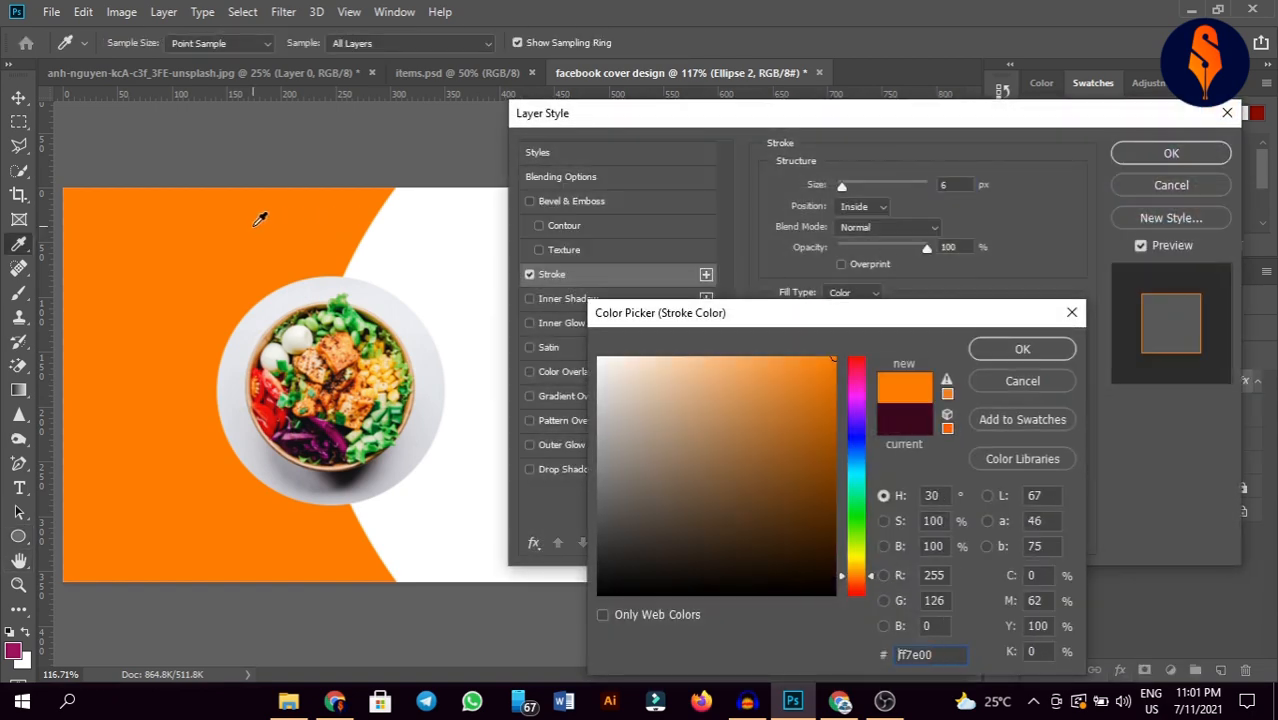
drag(666, 387, 599, 358)
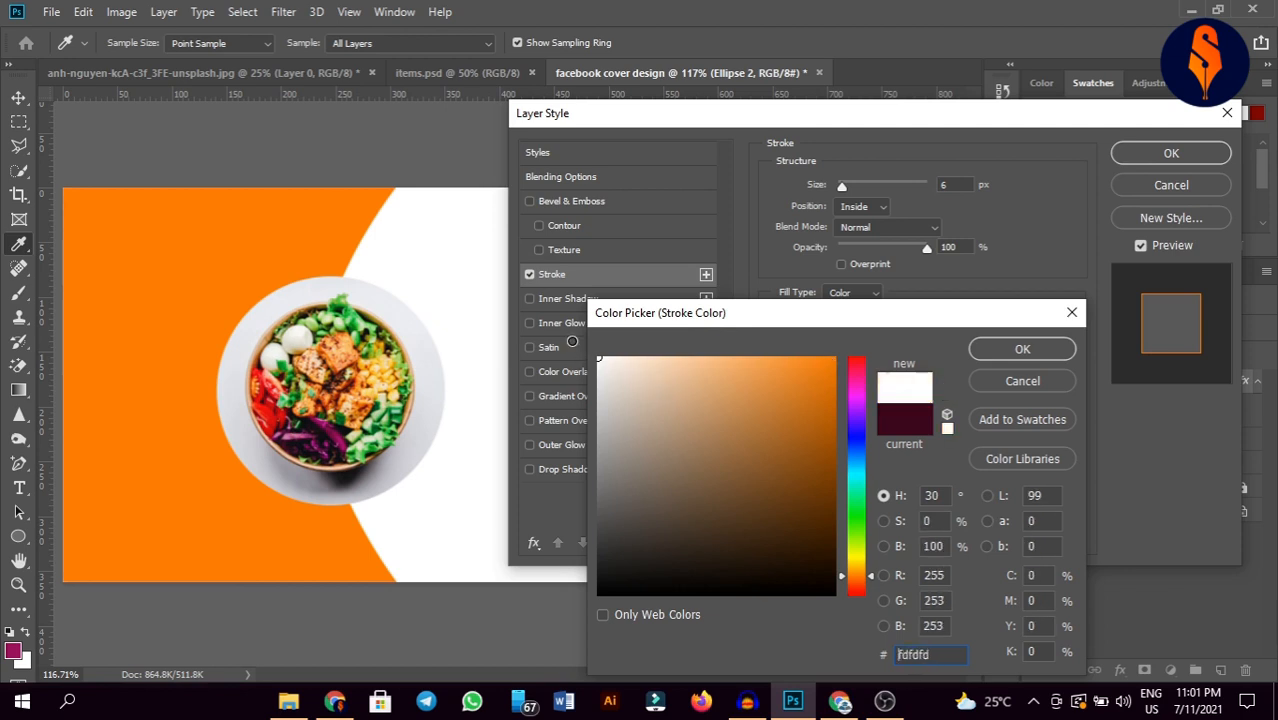
click(1033, 354)
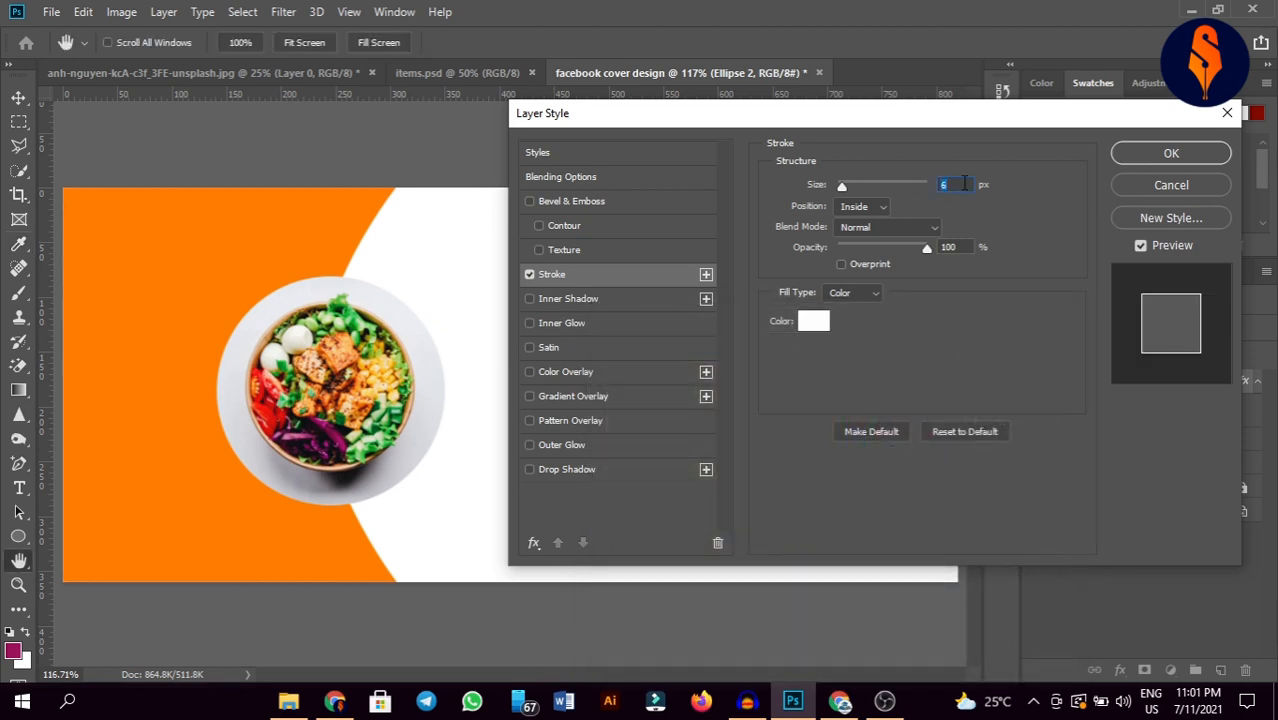
text(2)
click(1159, 154)
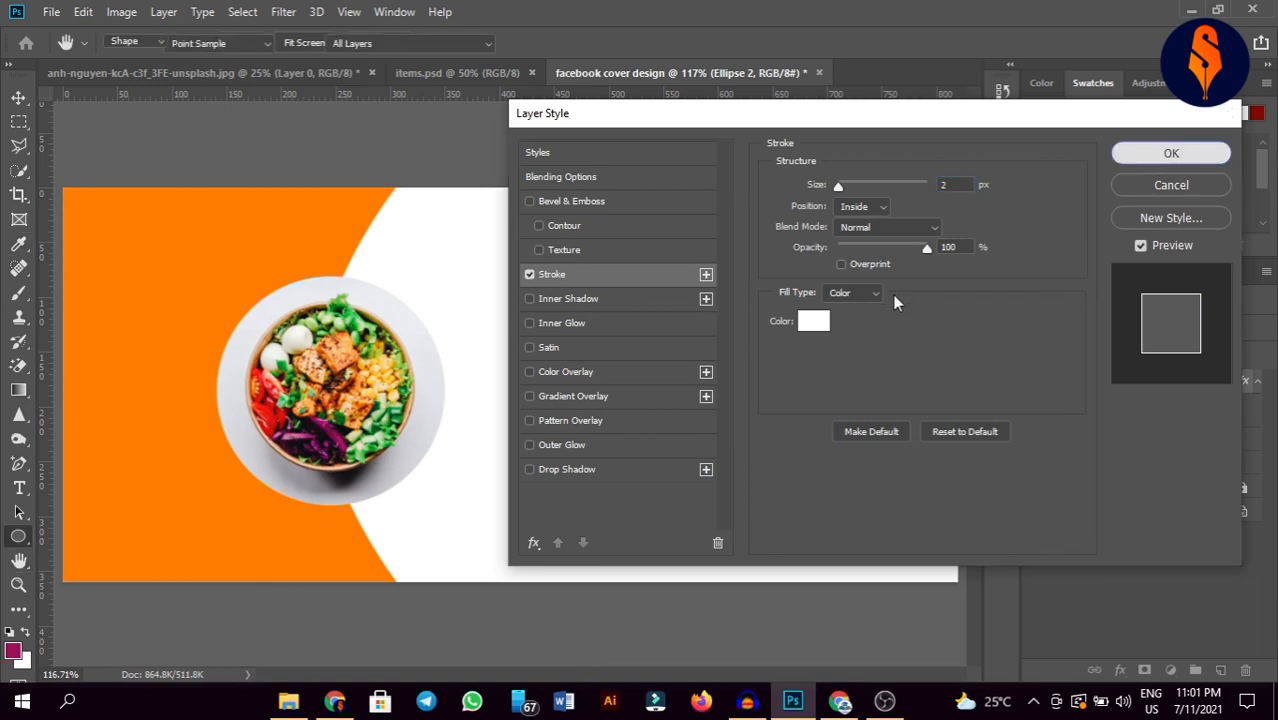
Step: Move the ring over the food photo and enlarge it slightly to 220 × 220 px
click(18, 97)
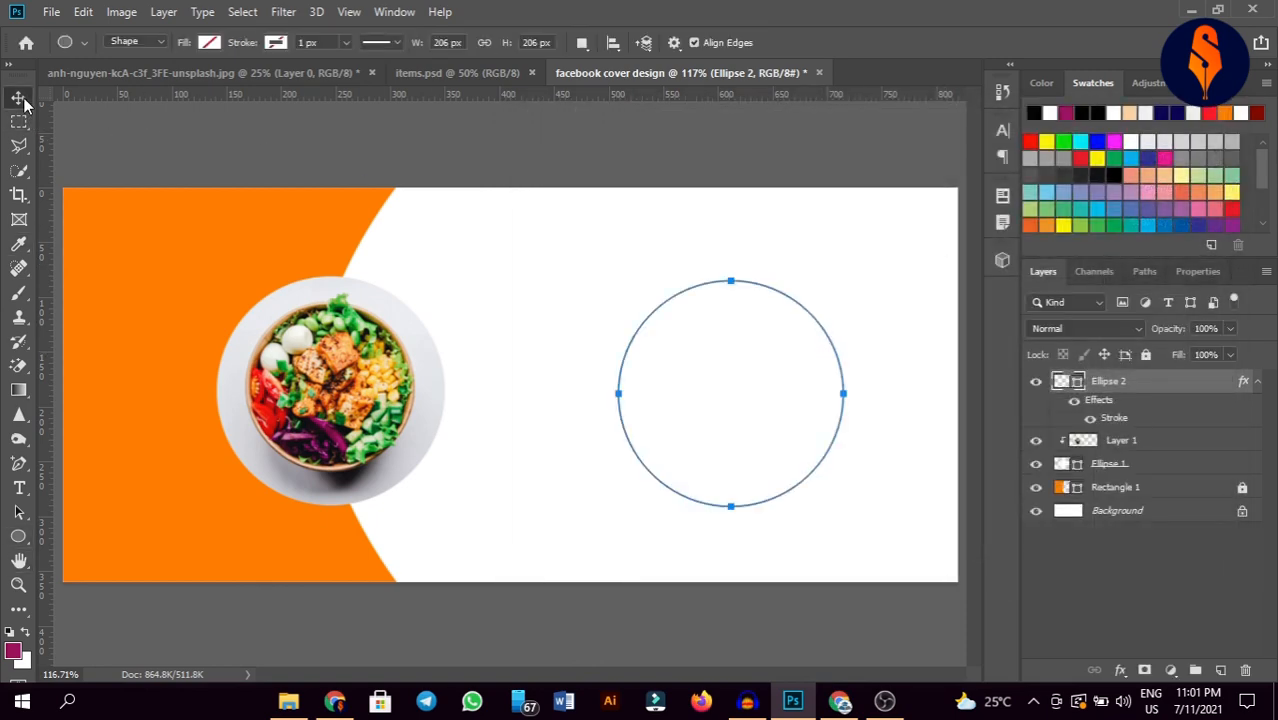
drag(756, 400, 358, 390)
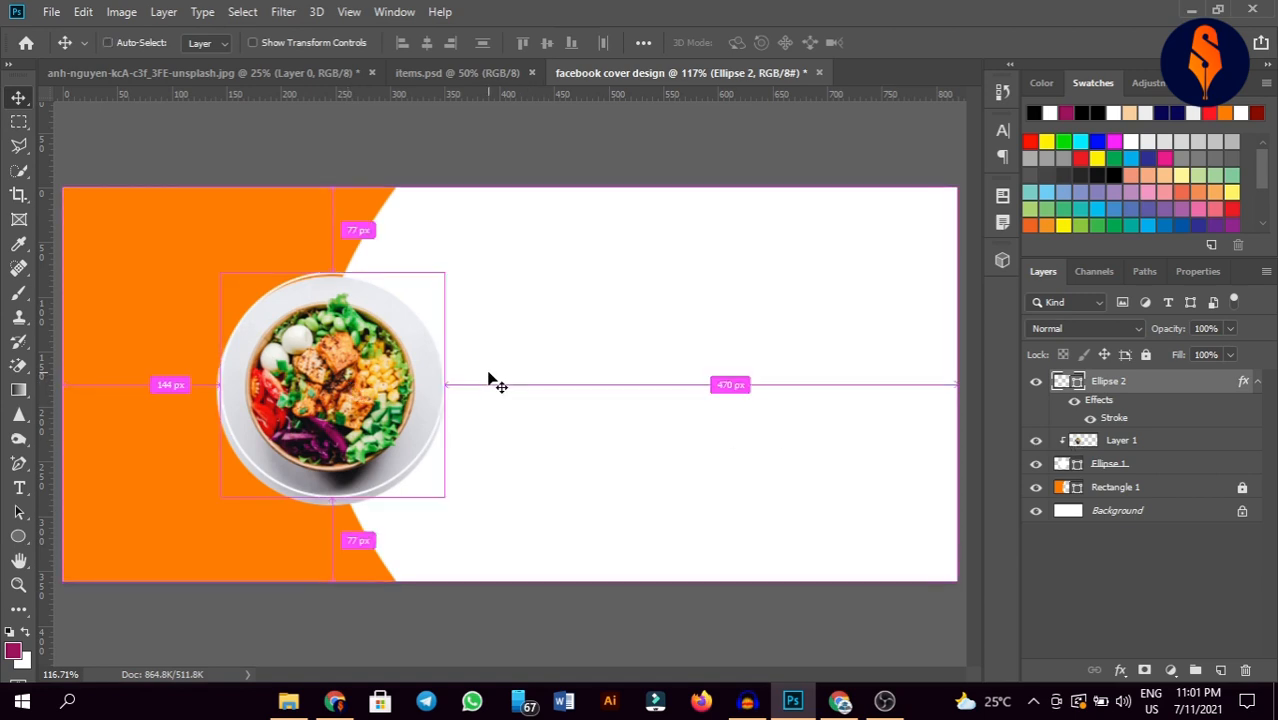
drag(433, 378, 431, 391)
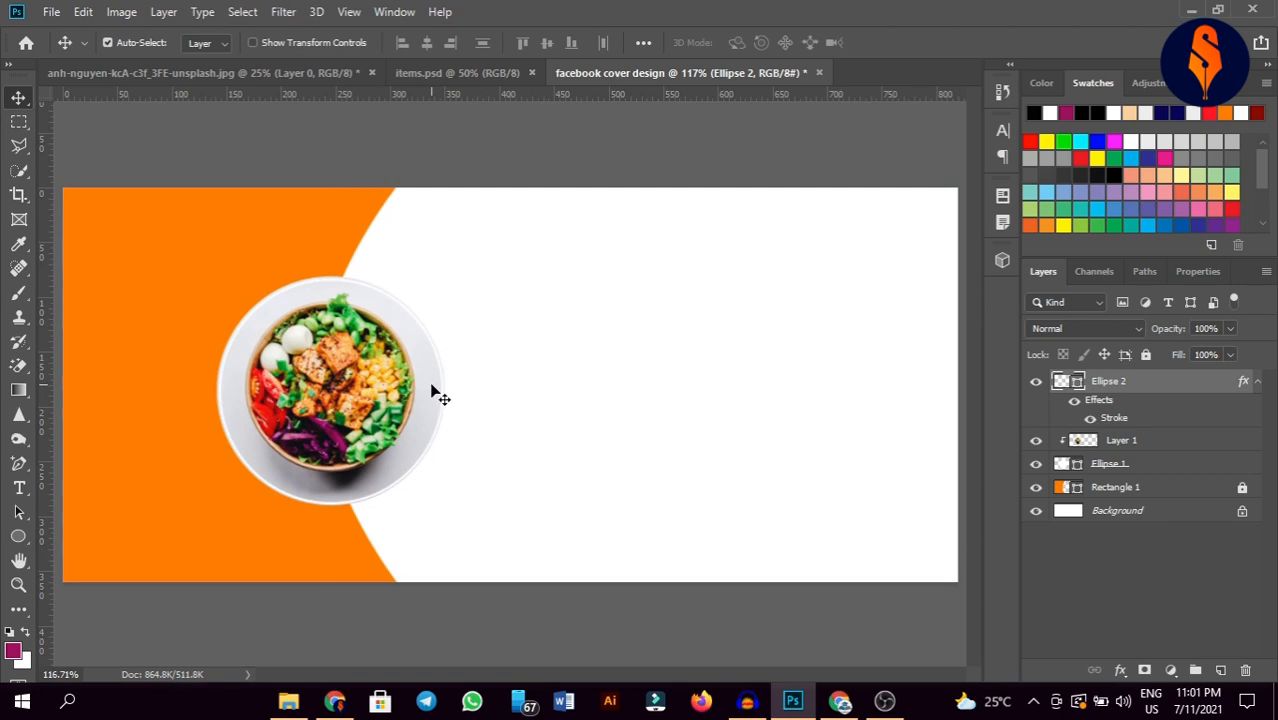
key(ctrl+t)
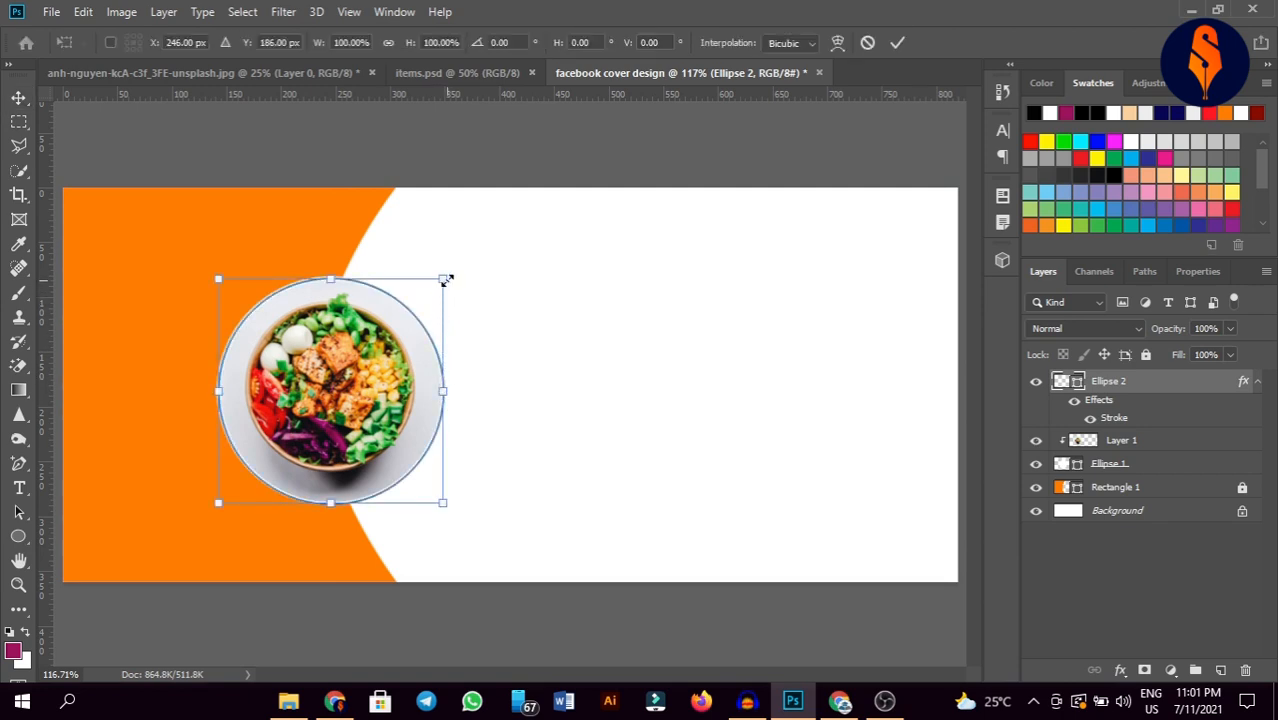
drag(449, 277, 455, 271)
click(897, 42)
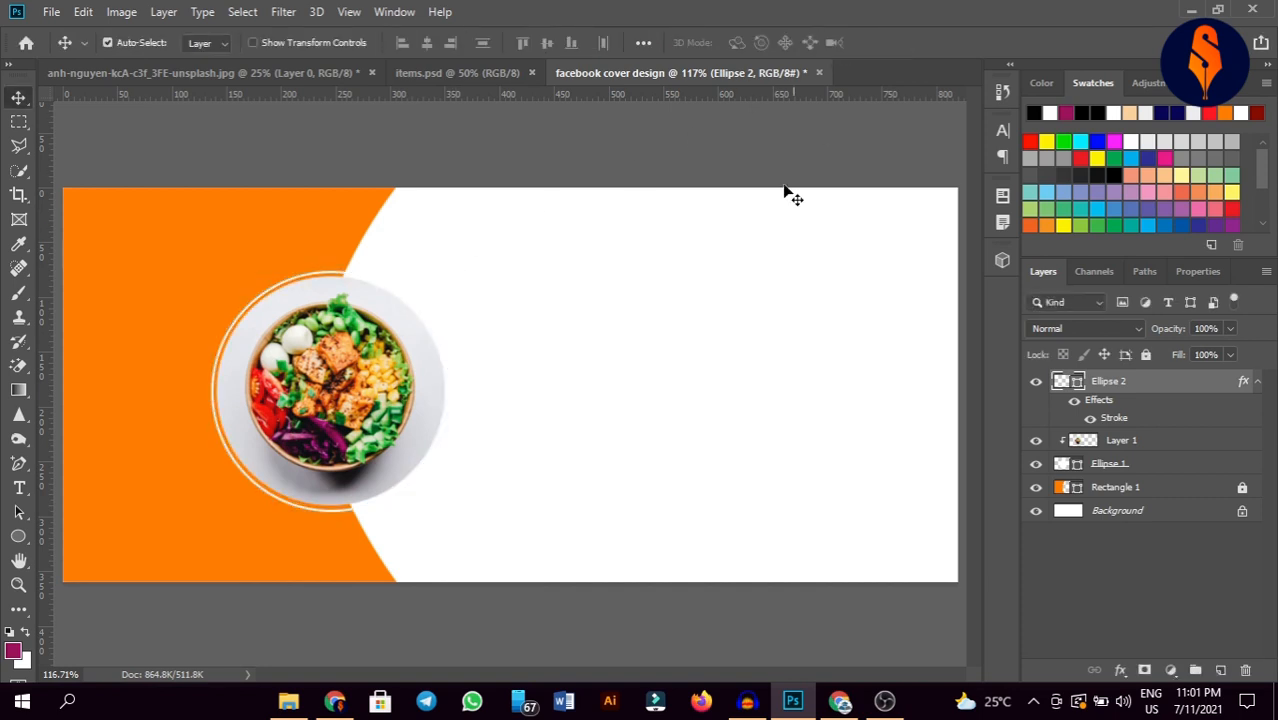
click(750, 371)
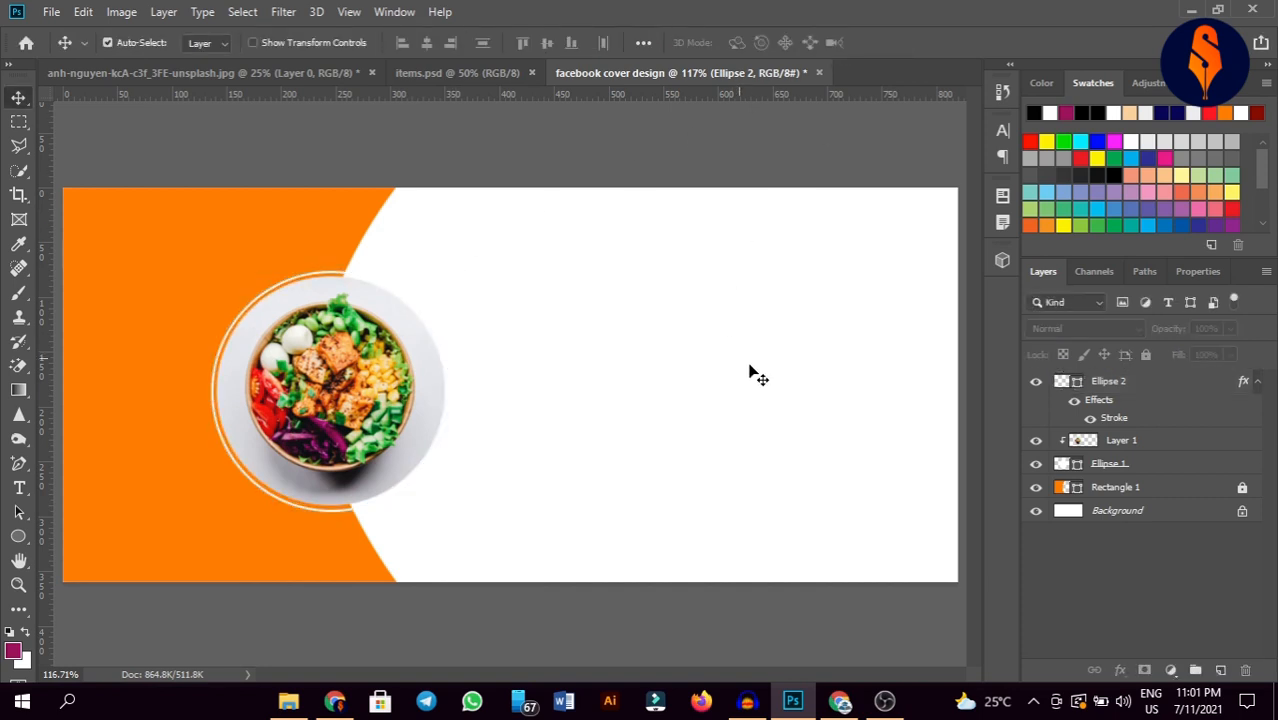
Step: Add a navy #03003f Solid Color fill layer directly above the Background layer
click(1141, 511)
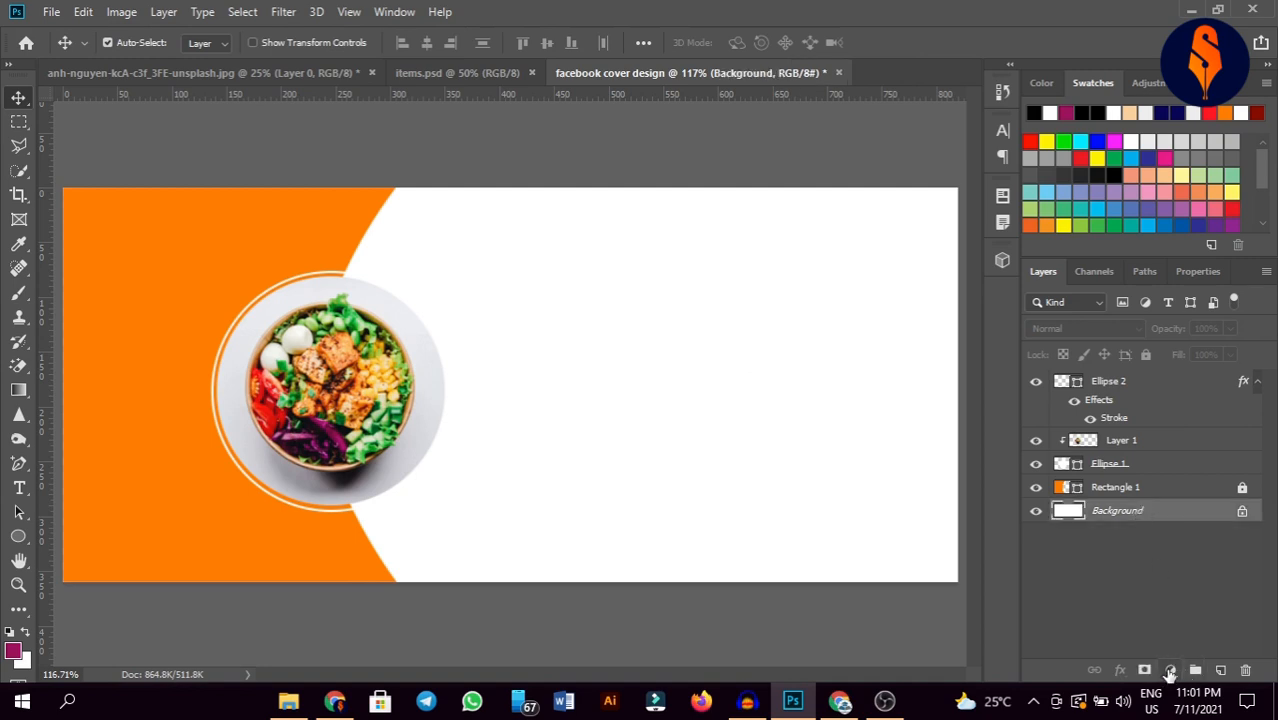
click(1170, 670)
click(1160, 338)
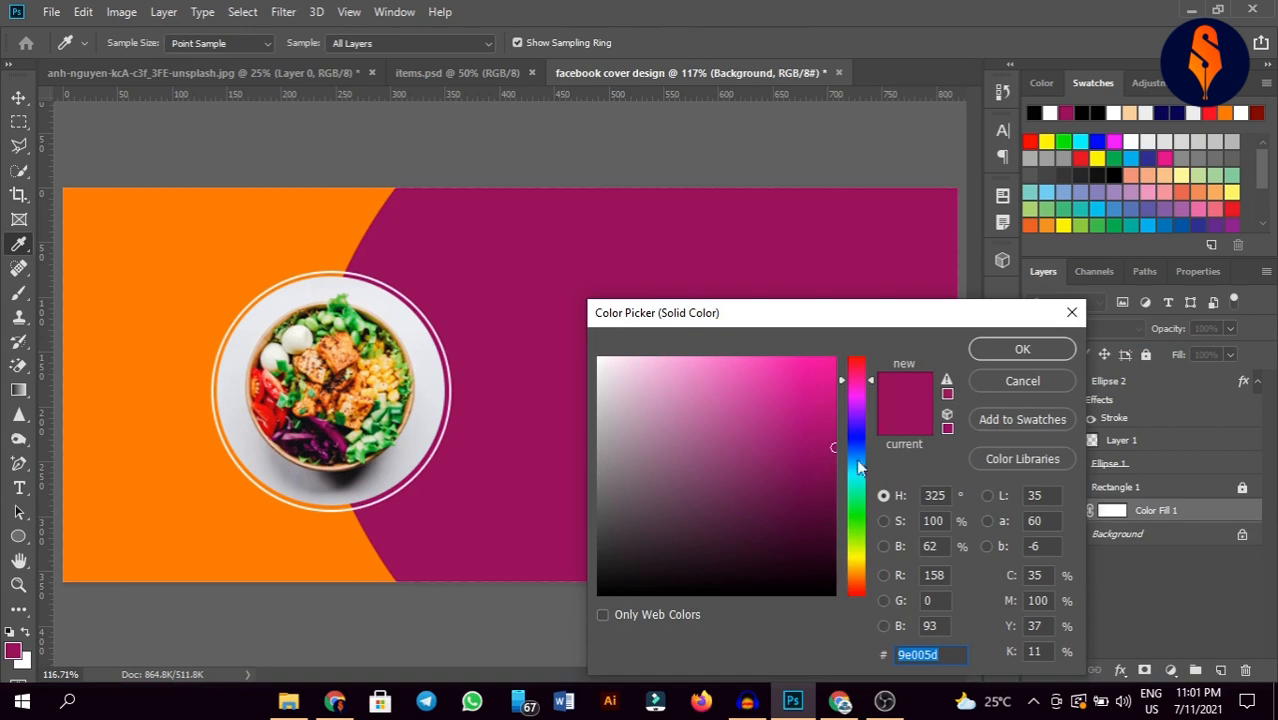
drag(858, 466, 857, 434)
click(820, 536)
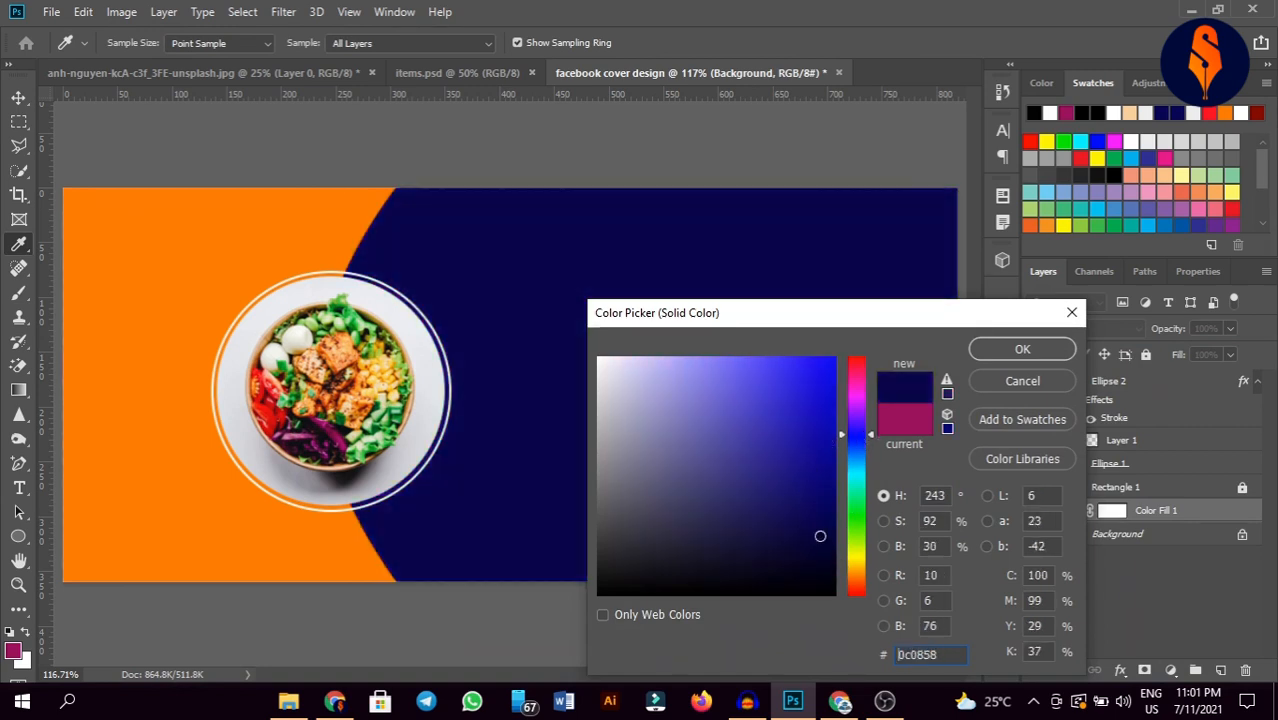
mouse_move(820, 536)
mouse_down()
mouse_move(831, 547)
mouse_move(835, 536)
mouse_up()
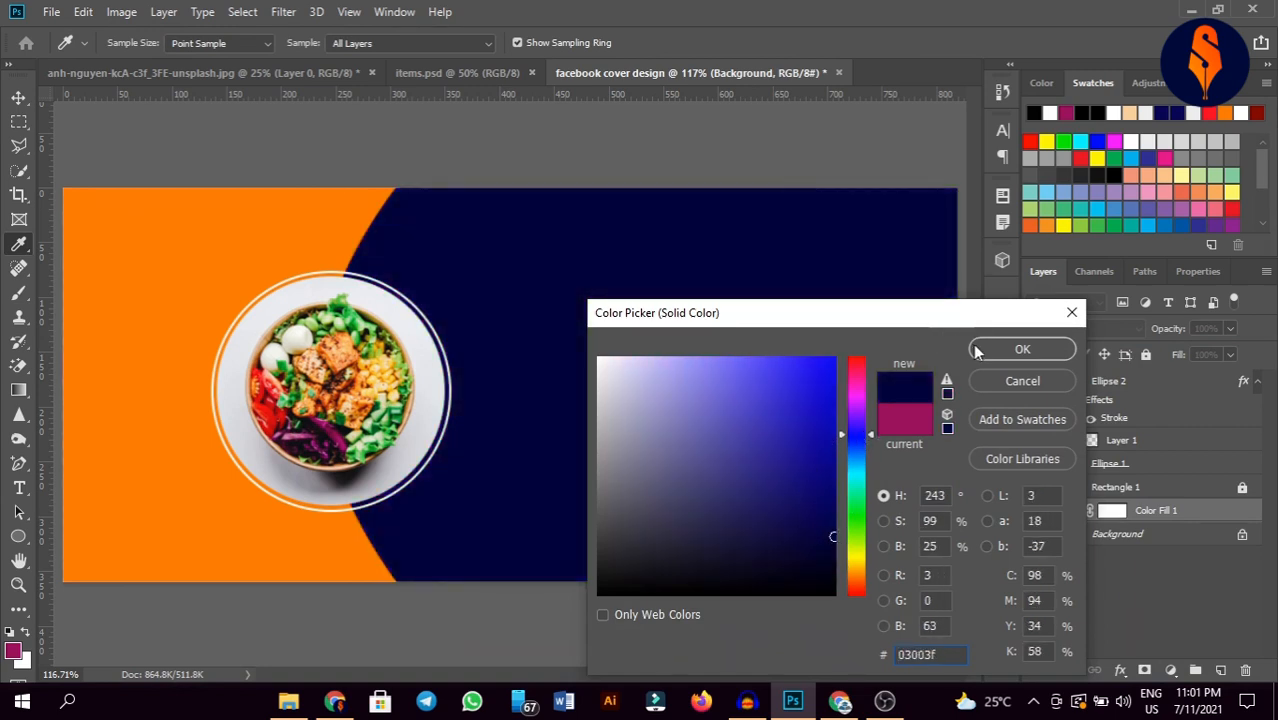
click(1020, 349)
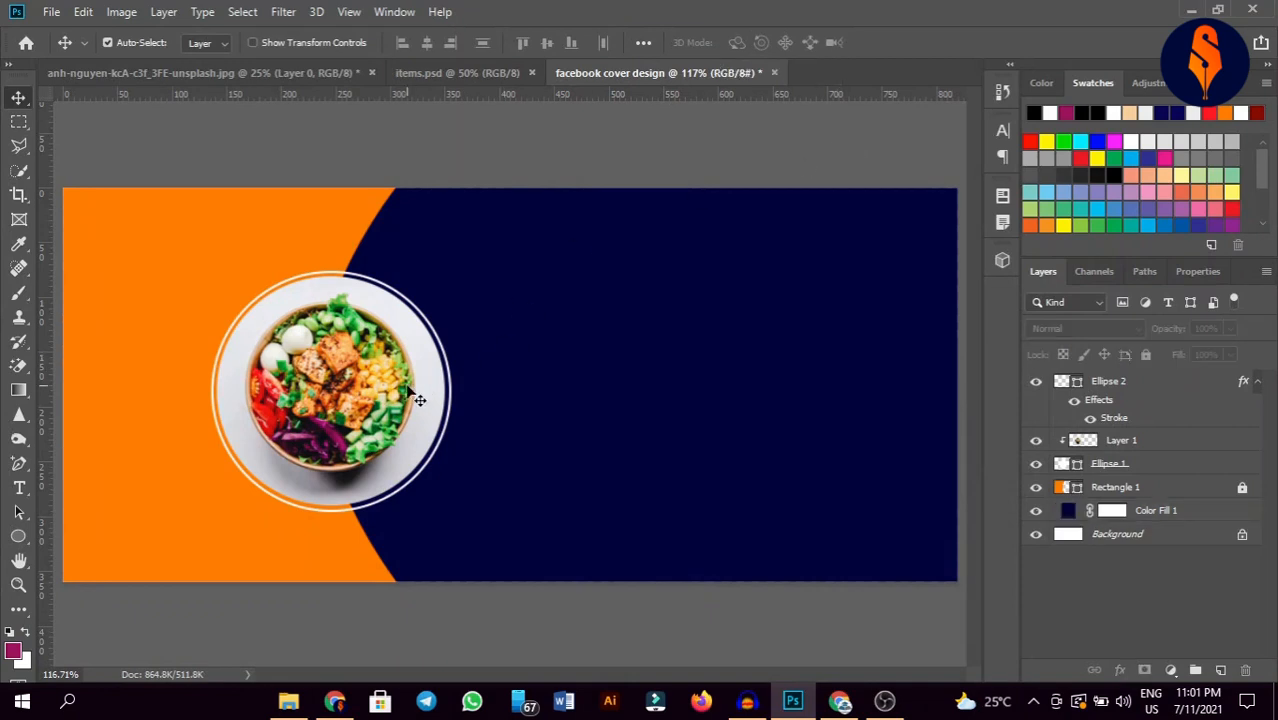
click(368, 396)
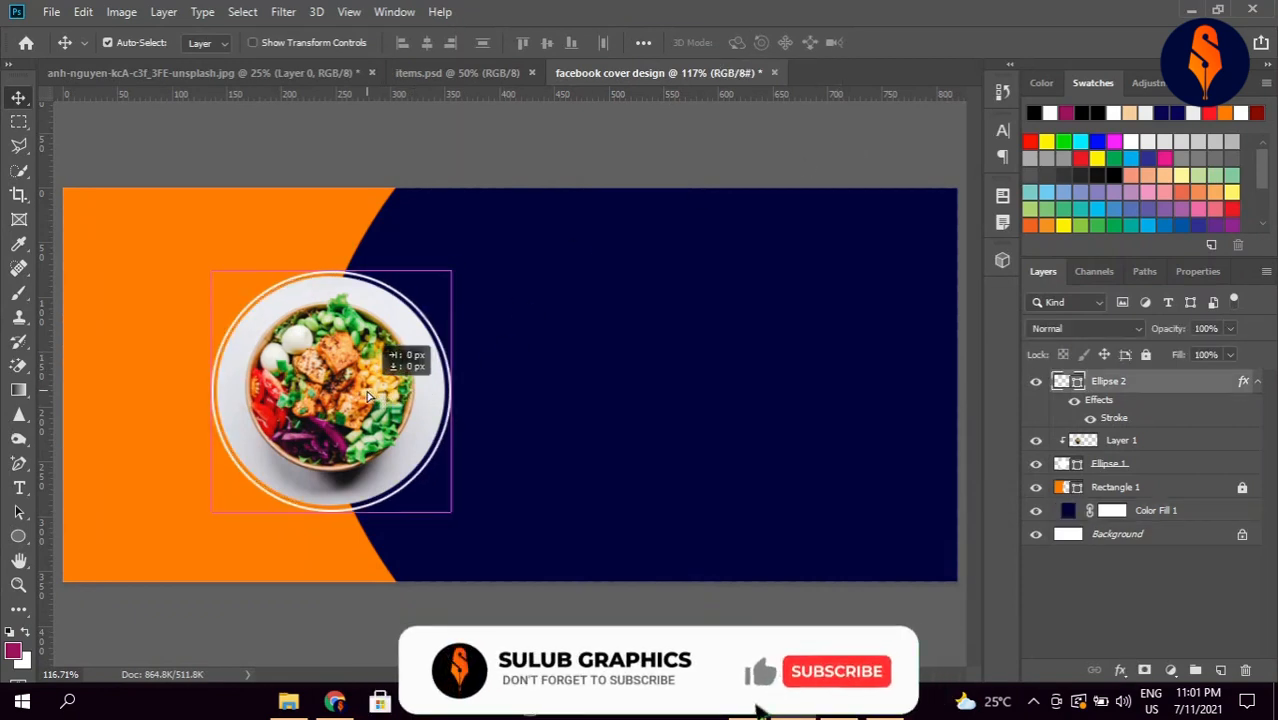
click(811, 159)
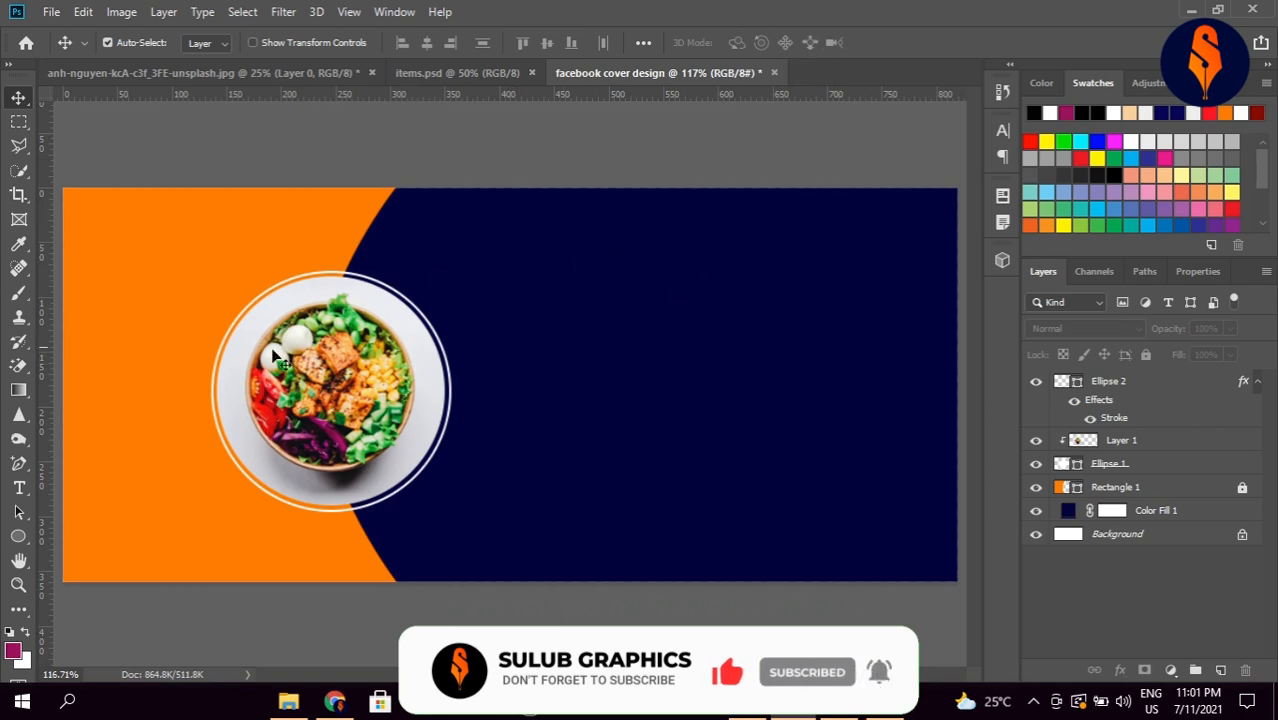
Step: Type the heading 'HEALTHY FOOD' on the navy area
click(19, 488)
click(605, 319)
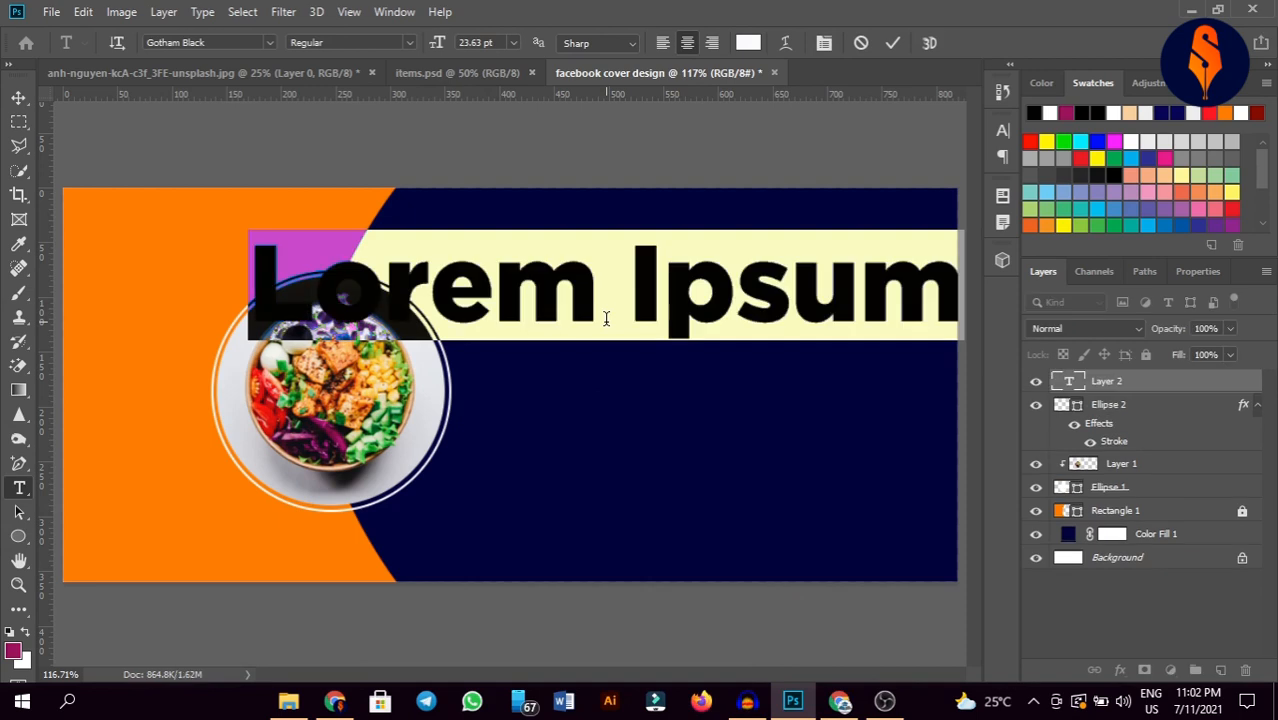
key(BackSpace)
text(He)
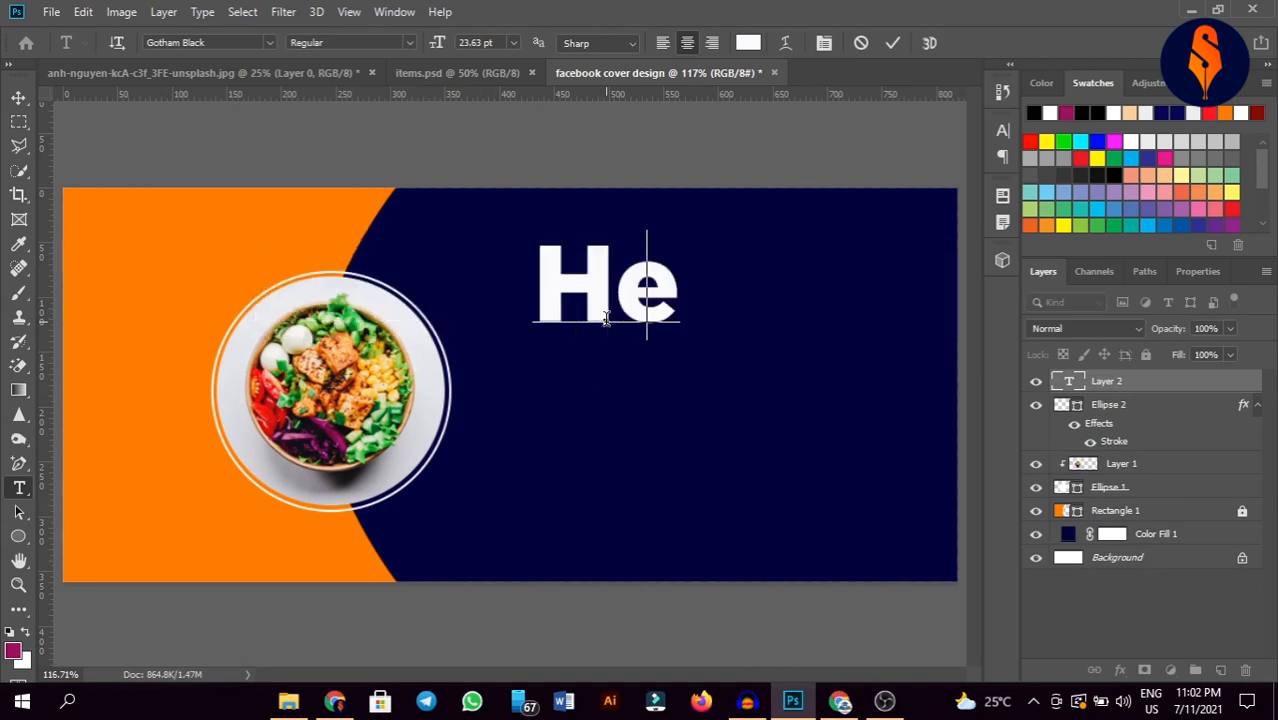
key(BackSpace)
text(EAL)
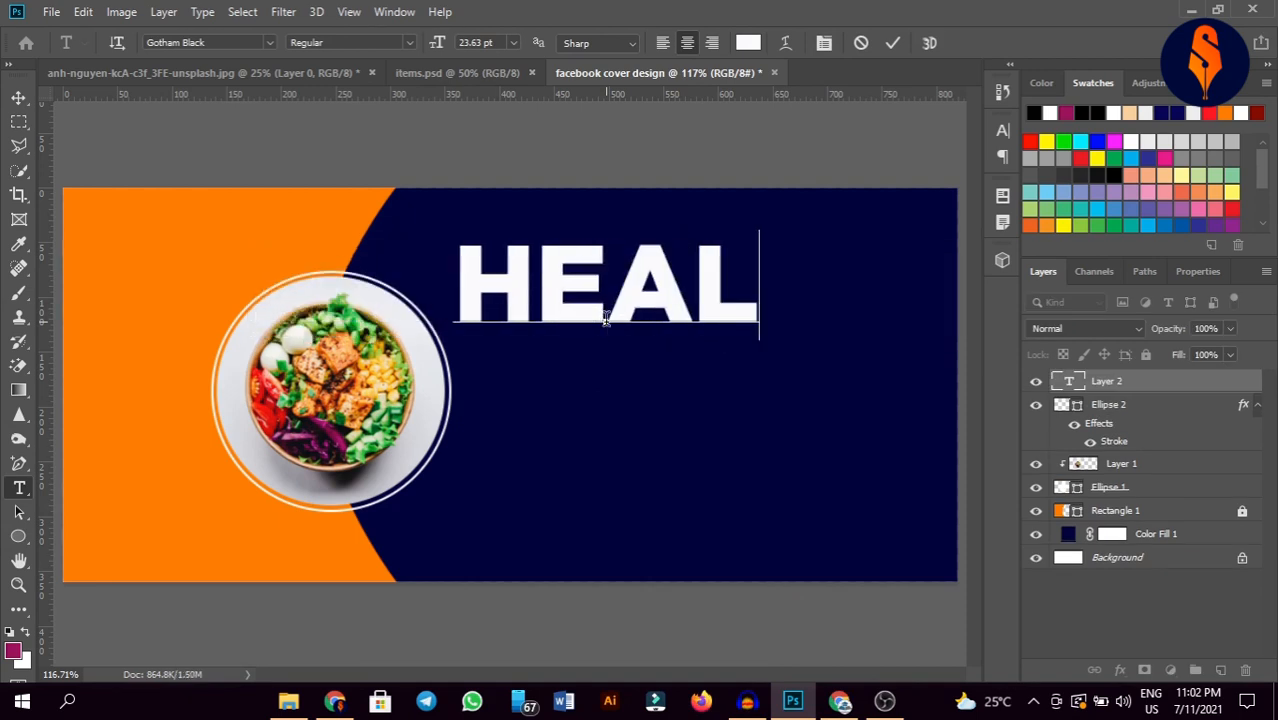
text(THY G)
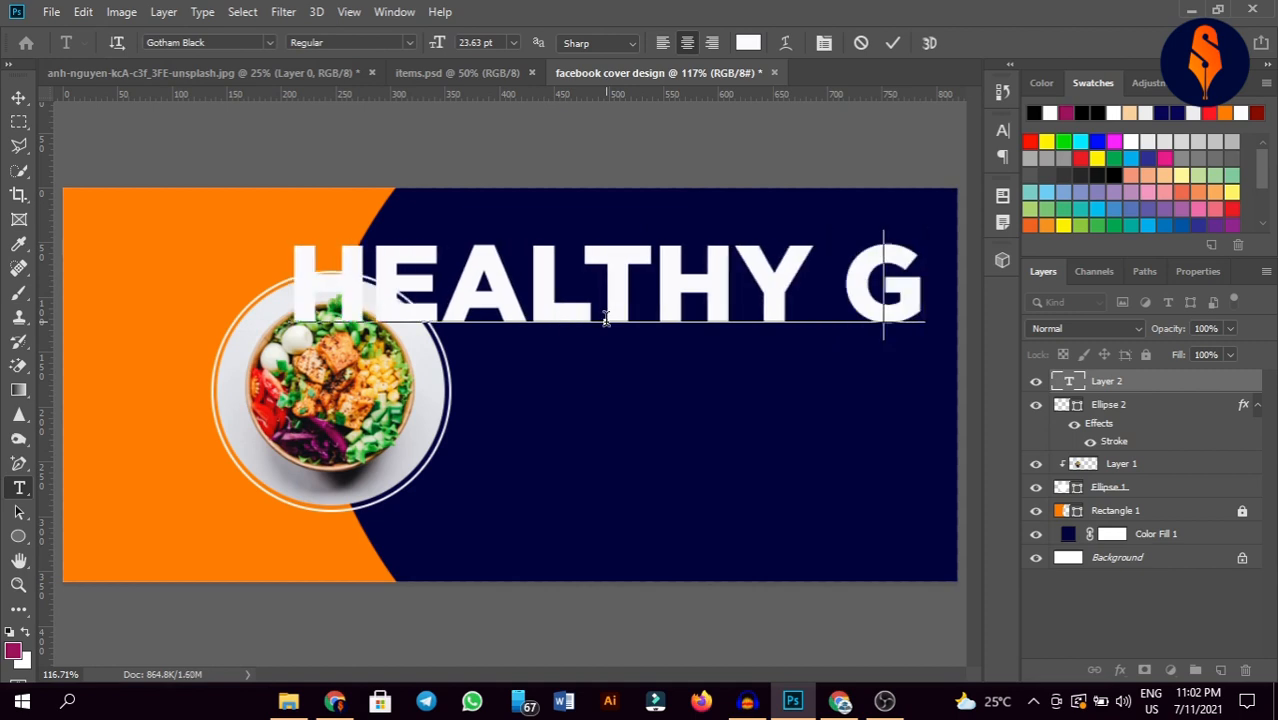
key(BackSpace)
text(FOD)
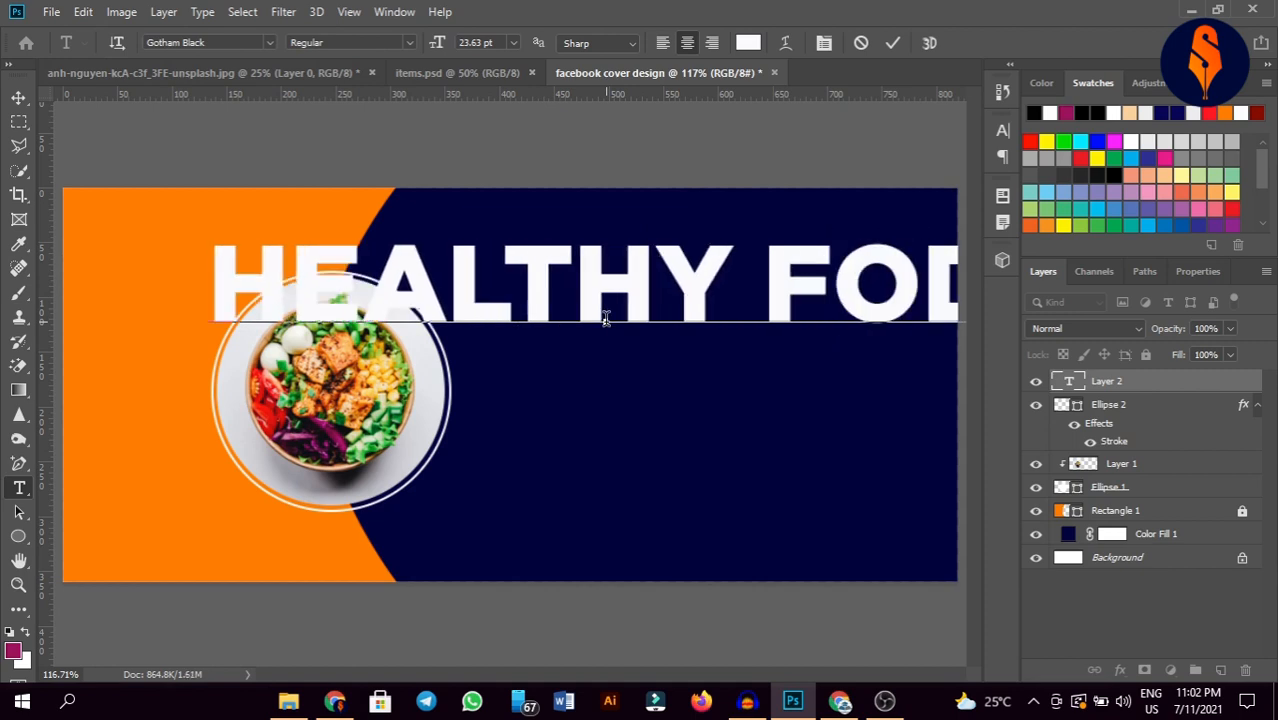
key(BackSpace)
text(OD)
key(BackSpace)
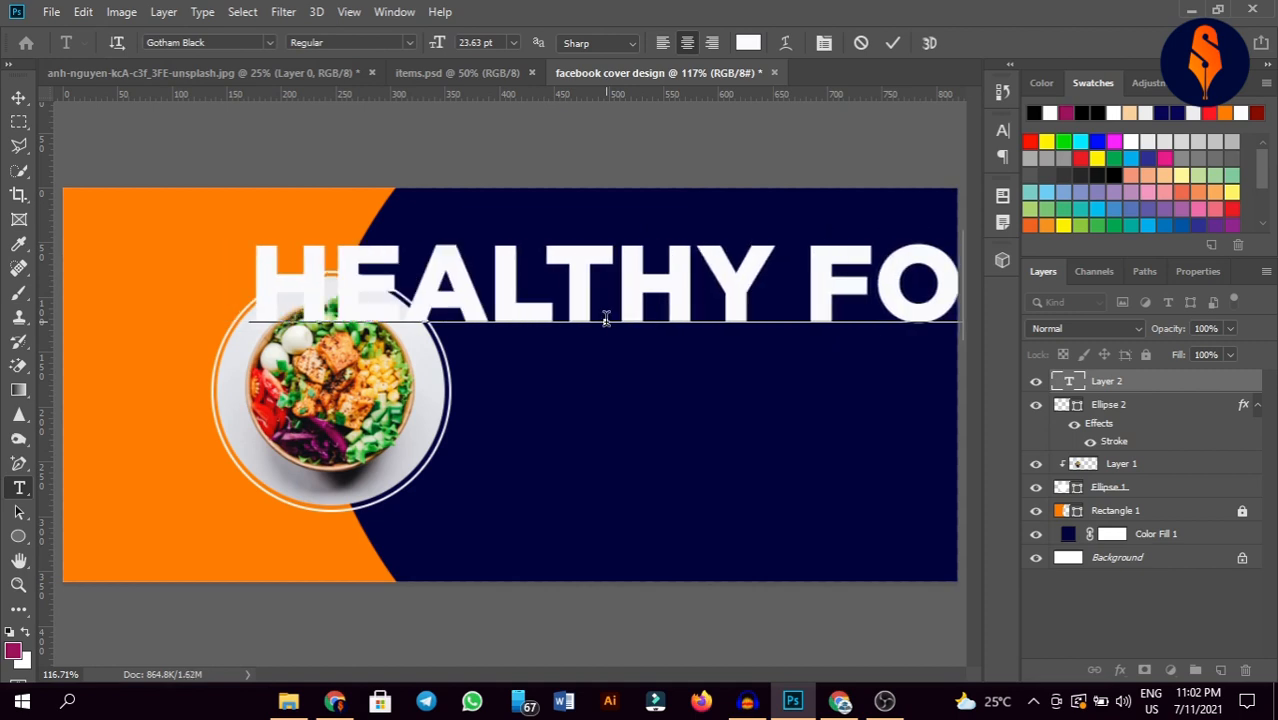
text(O)
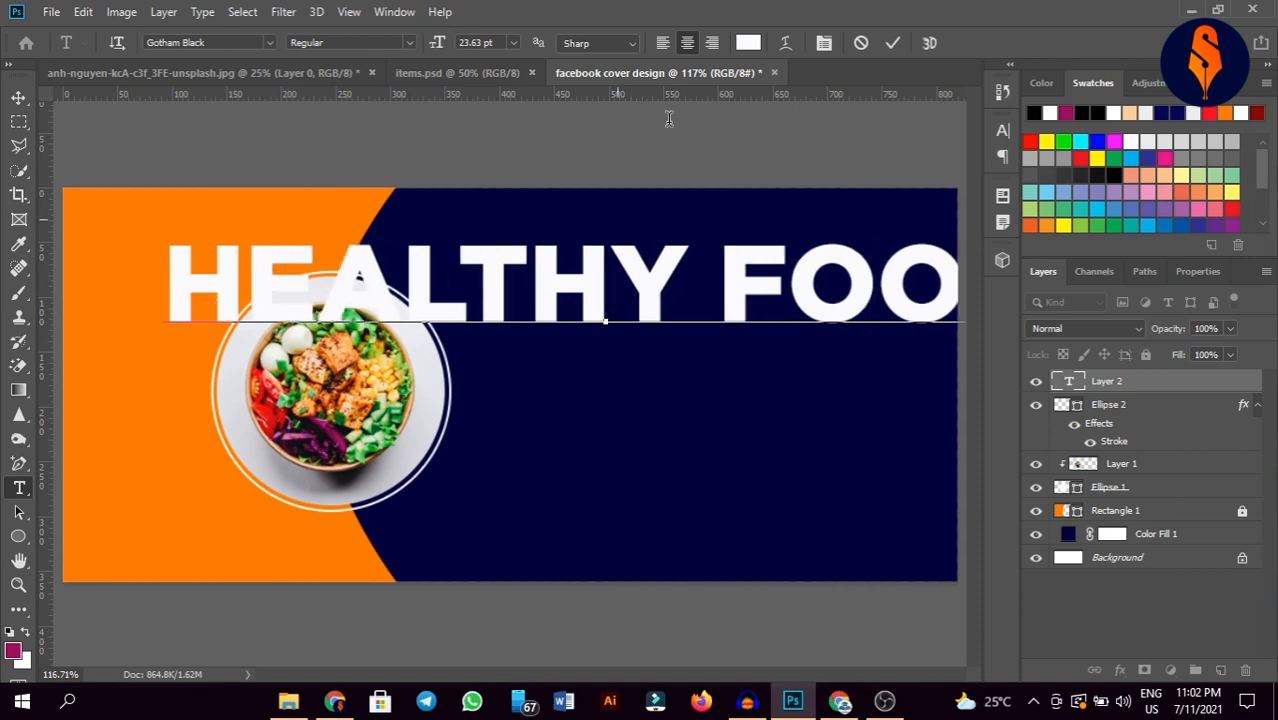
click(893, 46)
Step: Scale the HEALTHY FOOD heading to about 42% and move it right of the photo
key(ctrl+r)
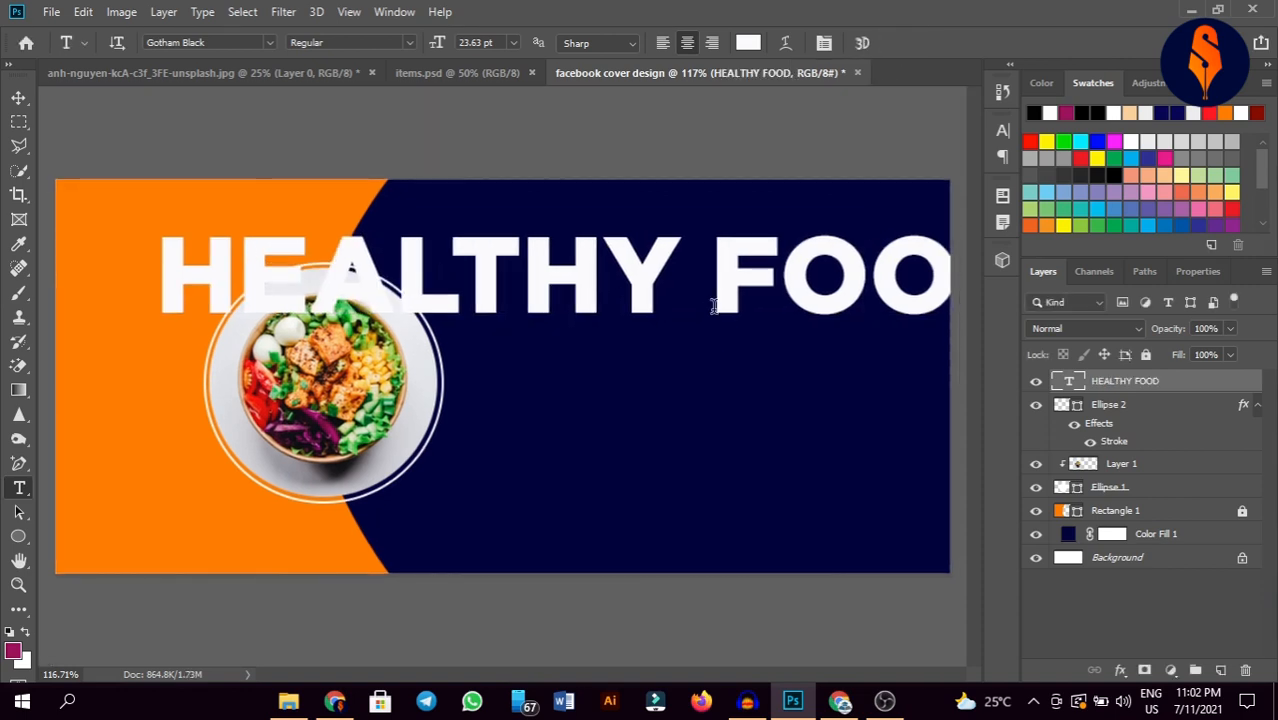
key(ctrl+r)
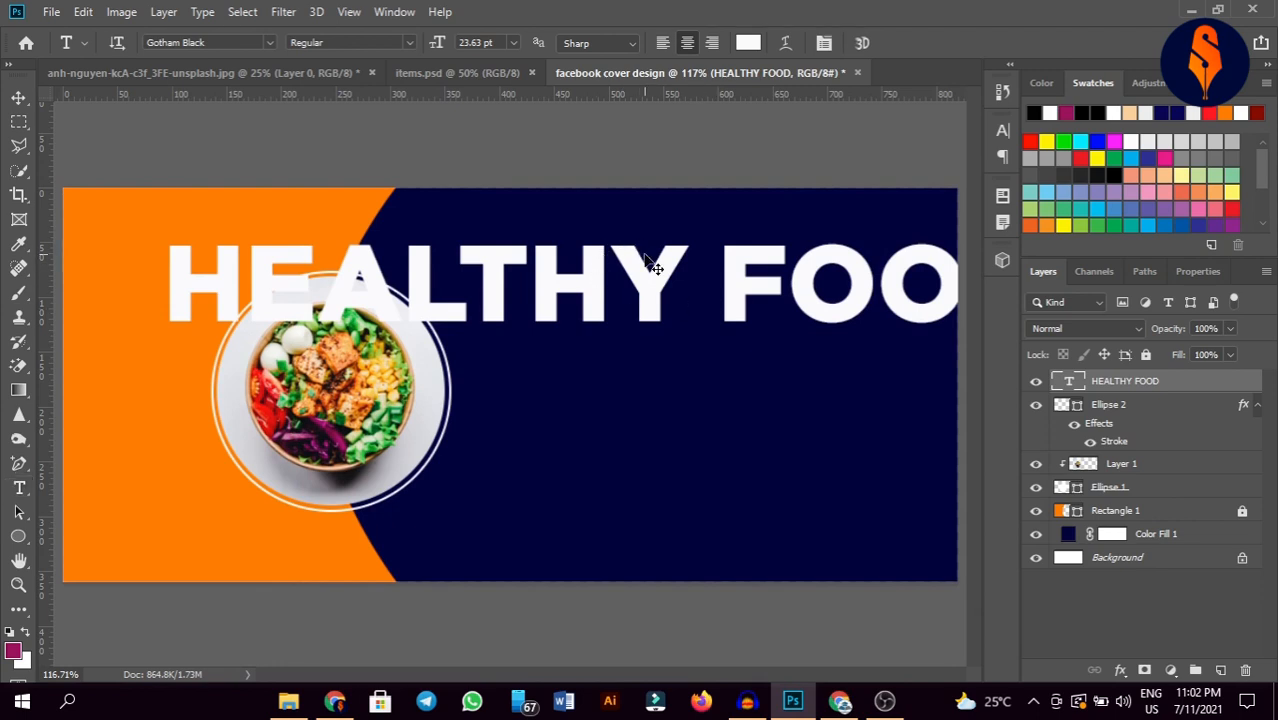
key(ctrl+t)
mouse_move(616, 230)
mouse_down()
mouse_move(616, 276)
mouse_move(700, 322)
mouse_up()
drag(679, 276, 680, 288)
mouse_move(706, 309)
mouse_down()
mouse_move(719, 309)
mouse_move(700, 281)
mouse_up()
click(903, 45)
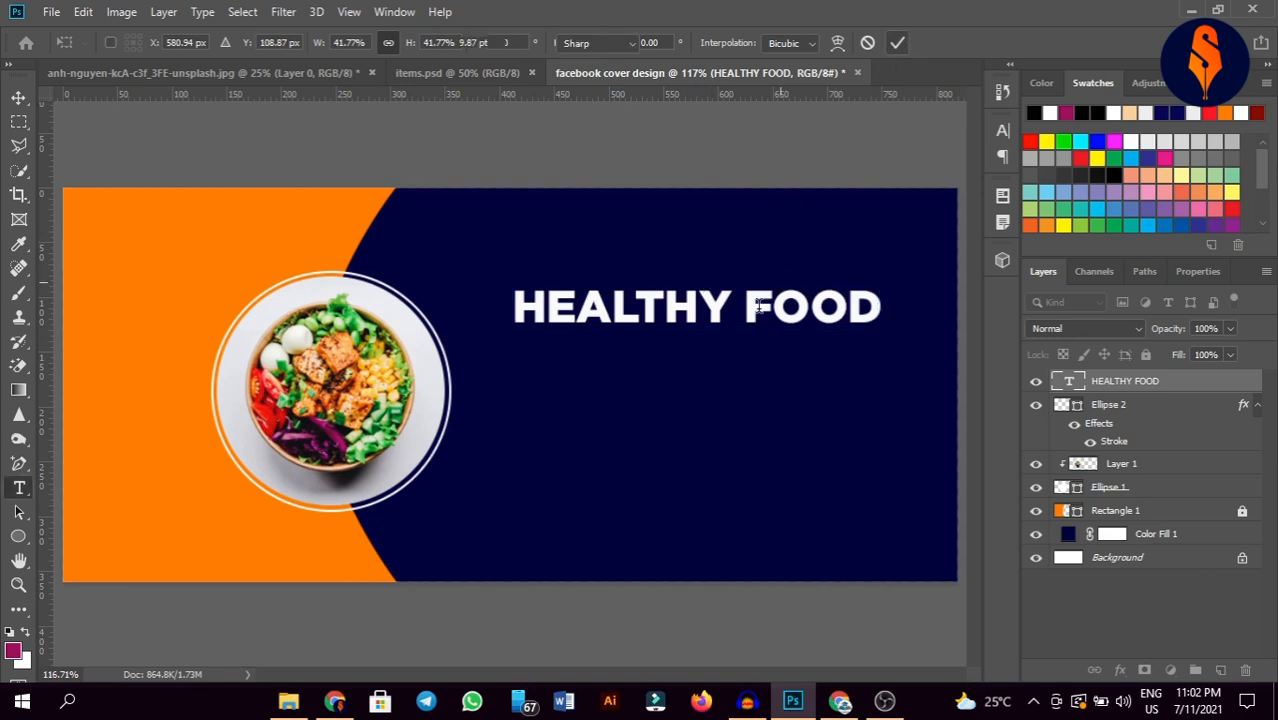
click(18, 97)
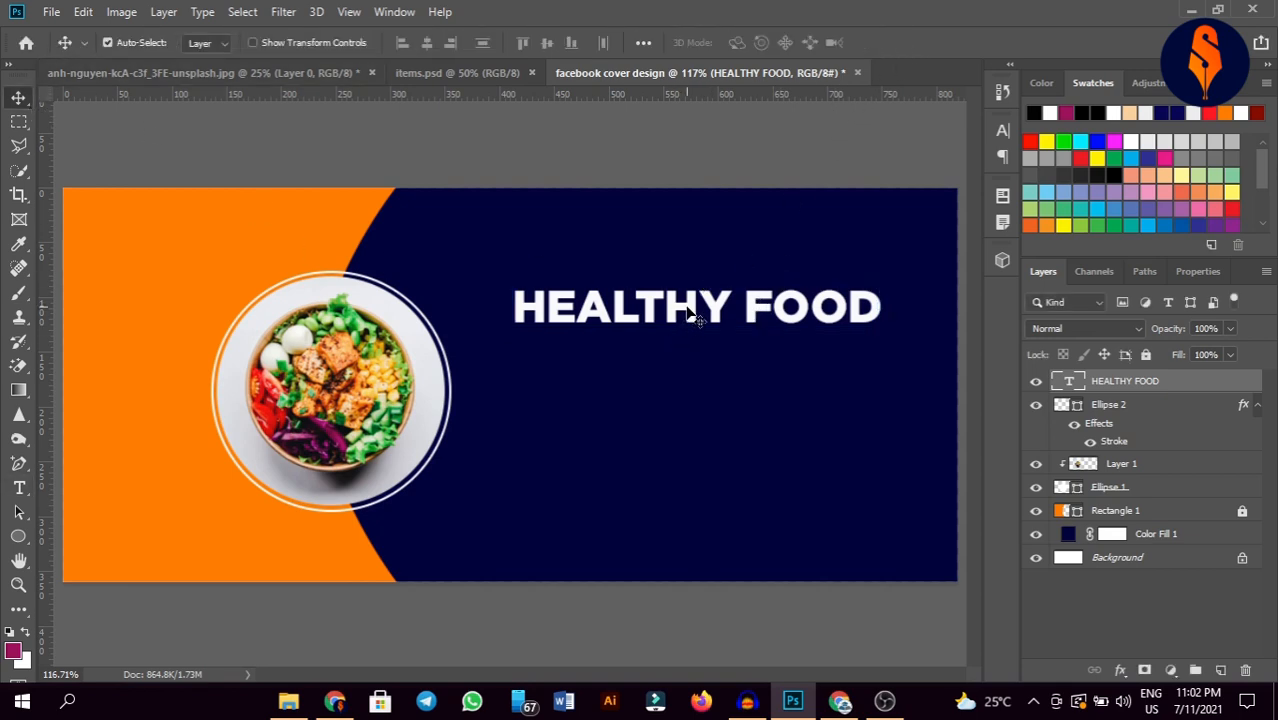
Step: Copy the heading below and change it to 'Best Food Best Deal' in Gotham Medium
drag(687, 307, 691, 362)
double_click(692, 362)
key(BackSpace)
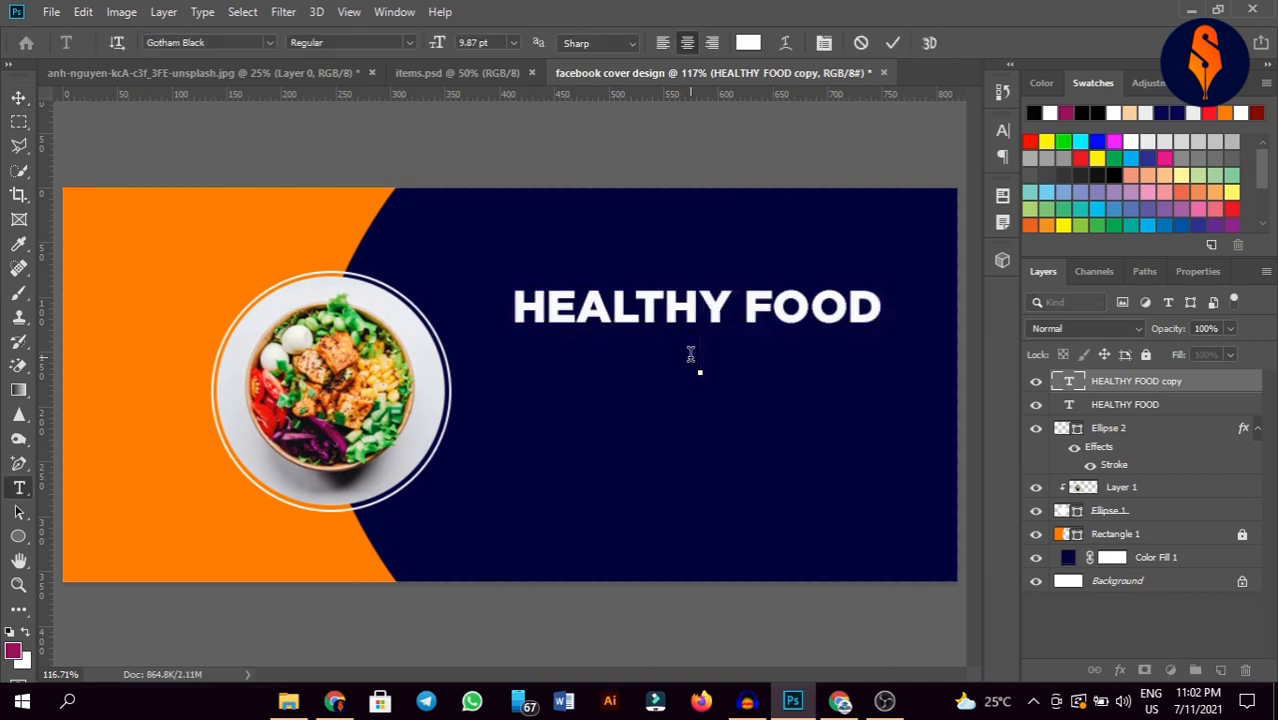
text(bE)
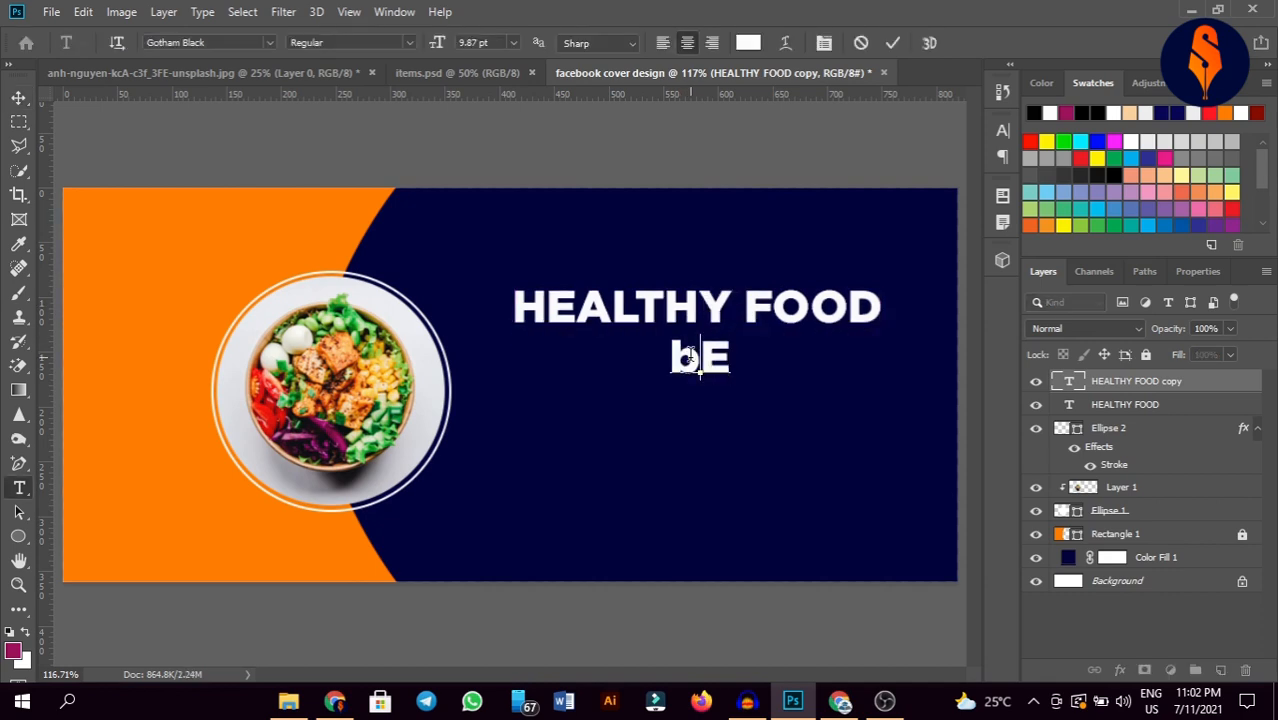
key(BackSpace)
key(BackSpace)
text(Best )
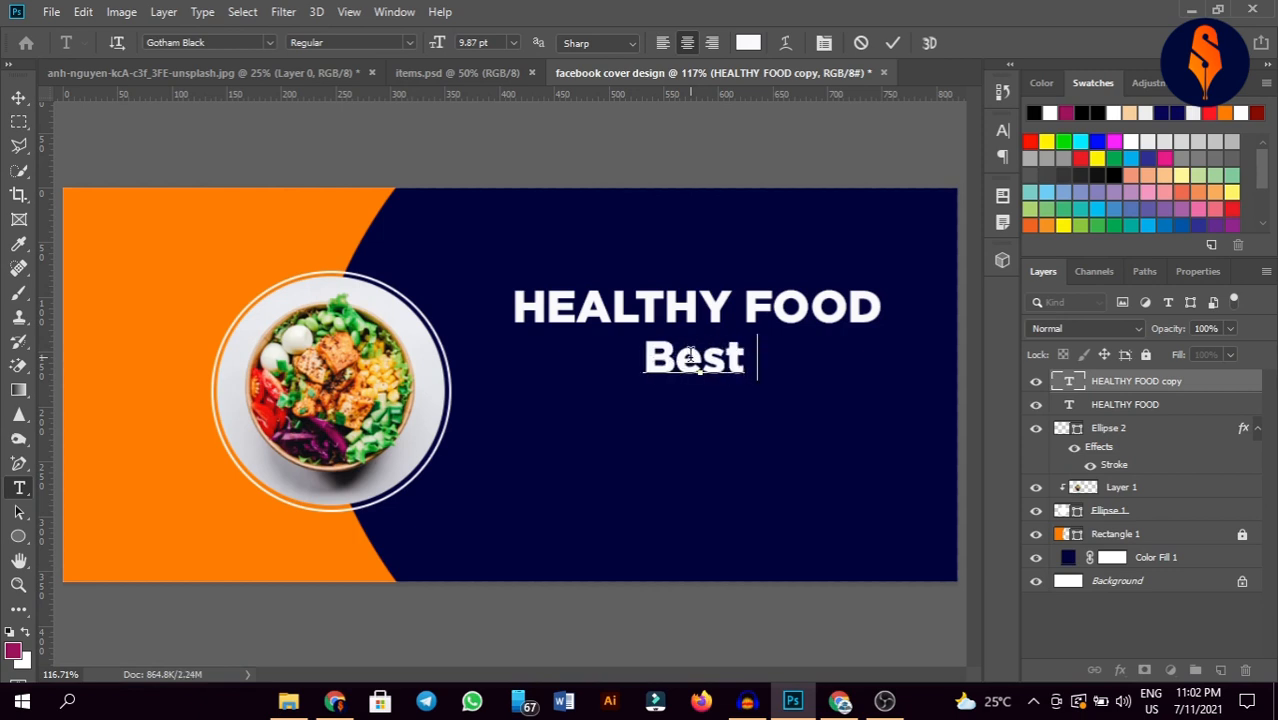
text(Food B)
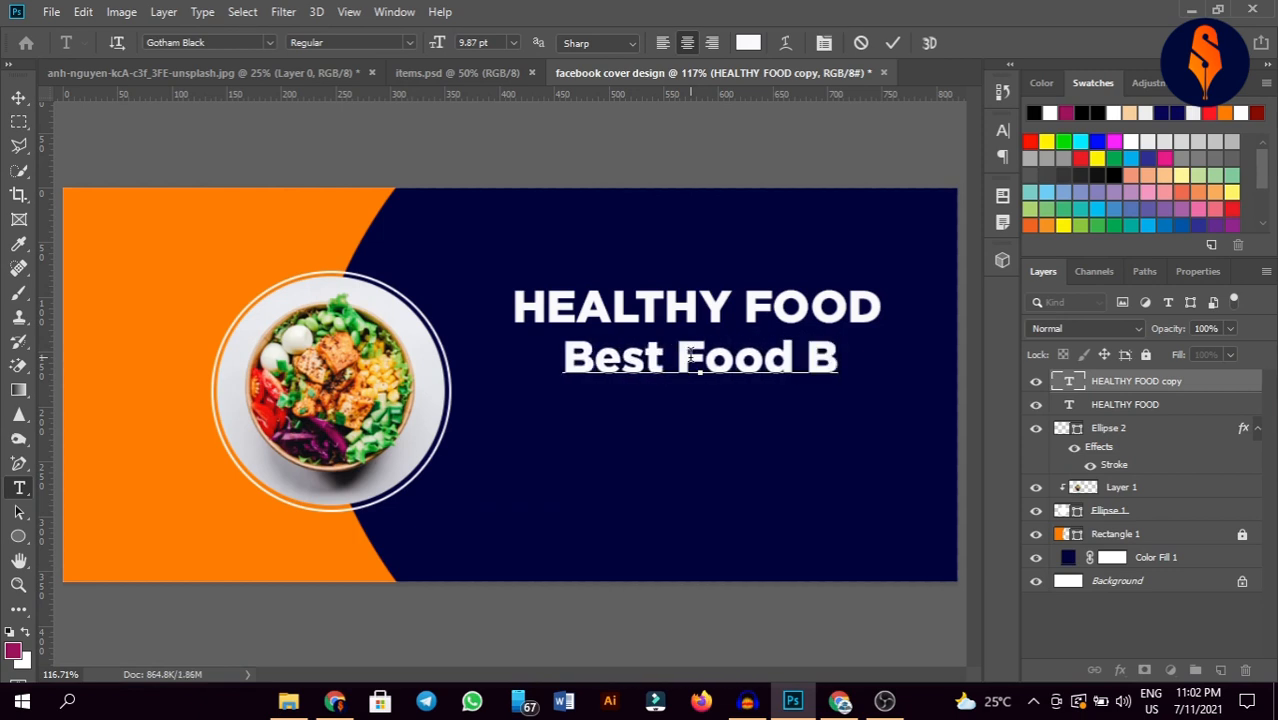
text(est Deal)
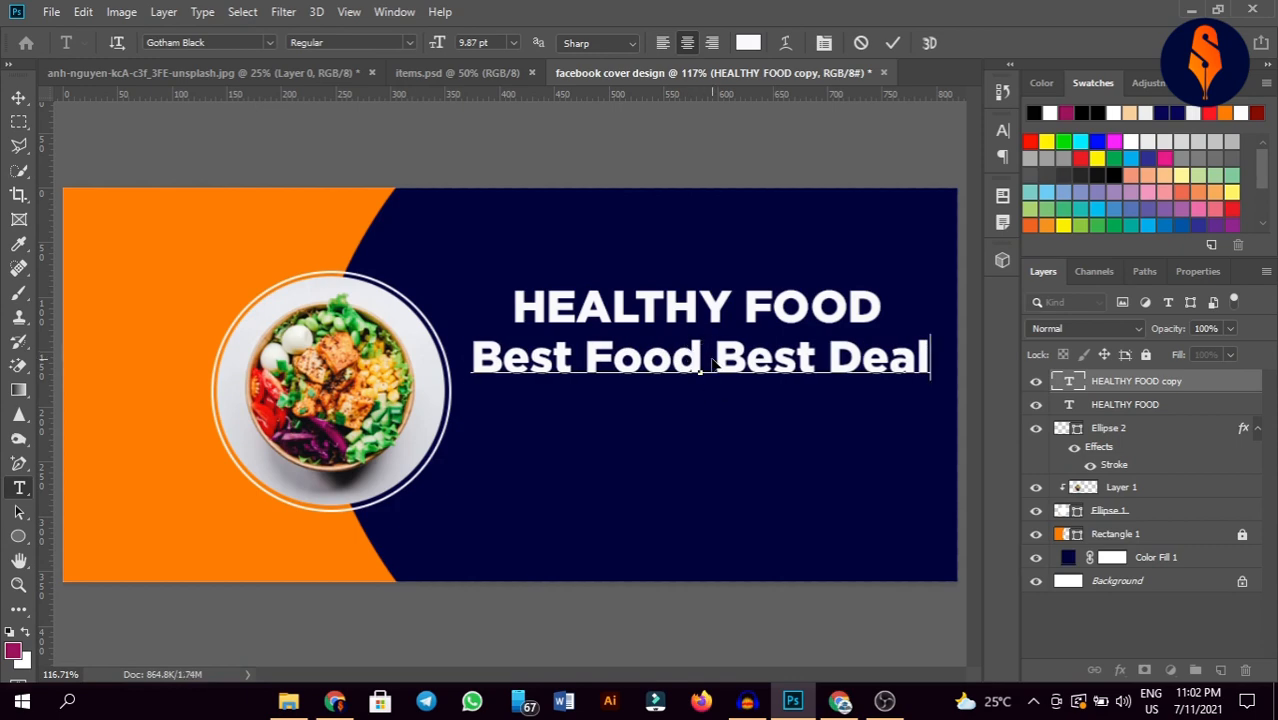
key(ctrl+a)
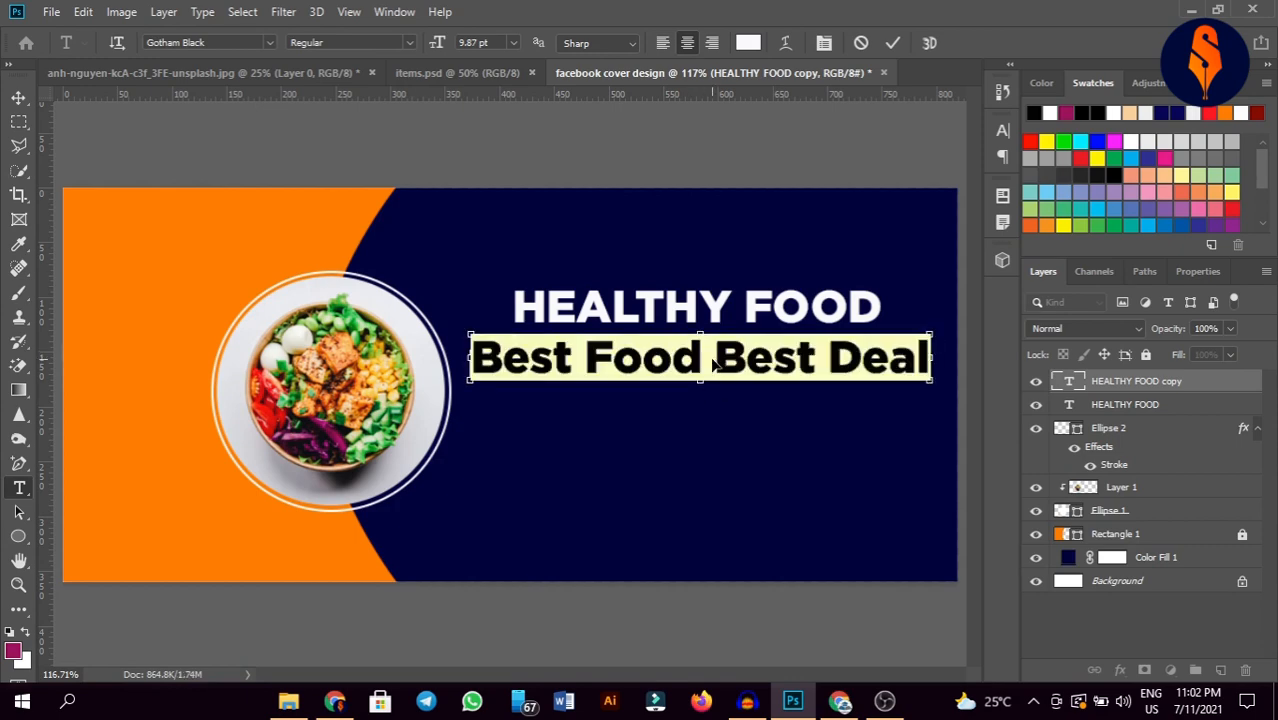
click(219, 37)
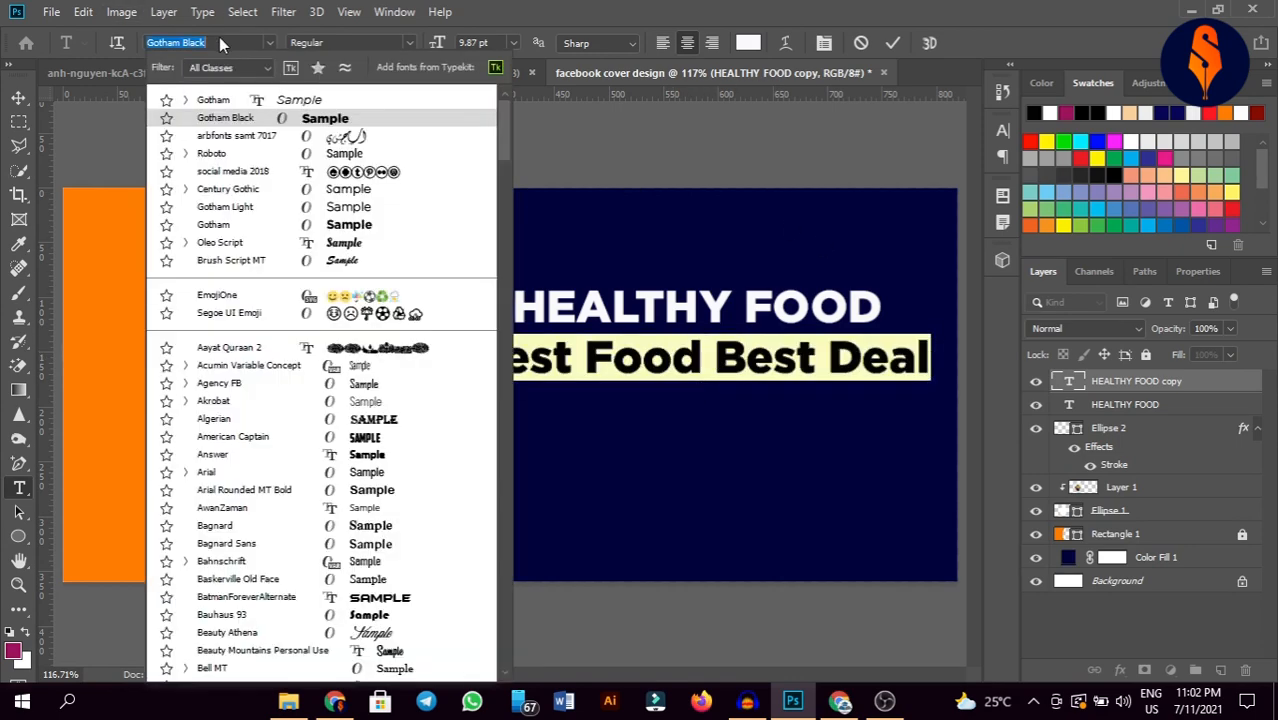
key(BackSpace)
key(BackSpace)
key(BackSpace)
key(BackSpace)
key(BackSpace)
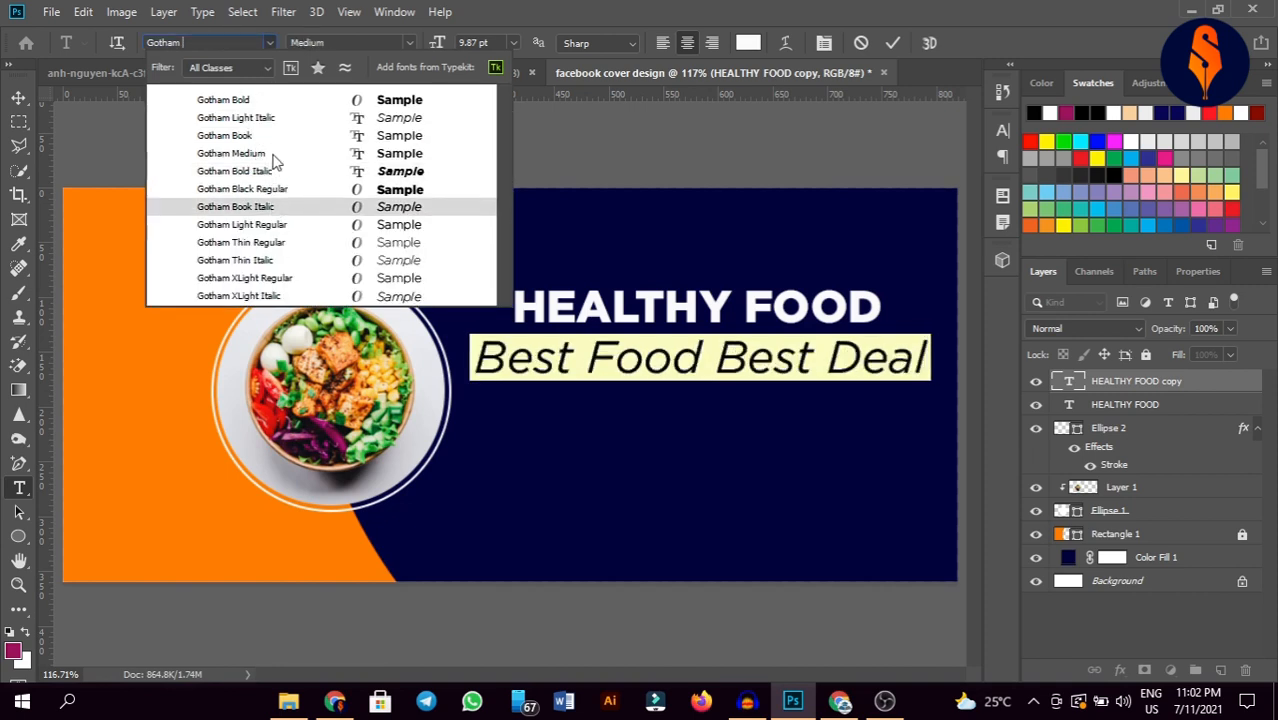
click(231, 153)
click(893, 45)
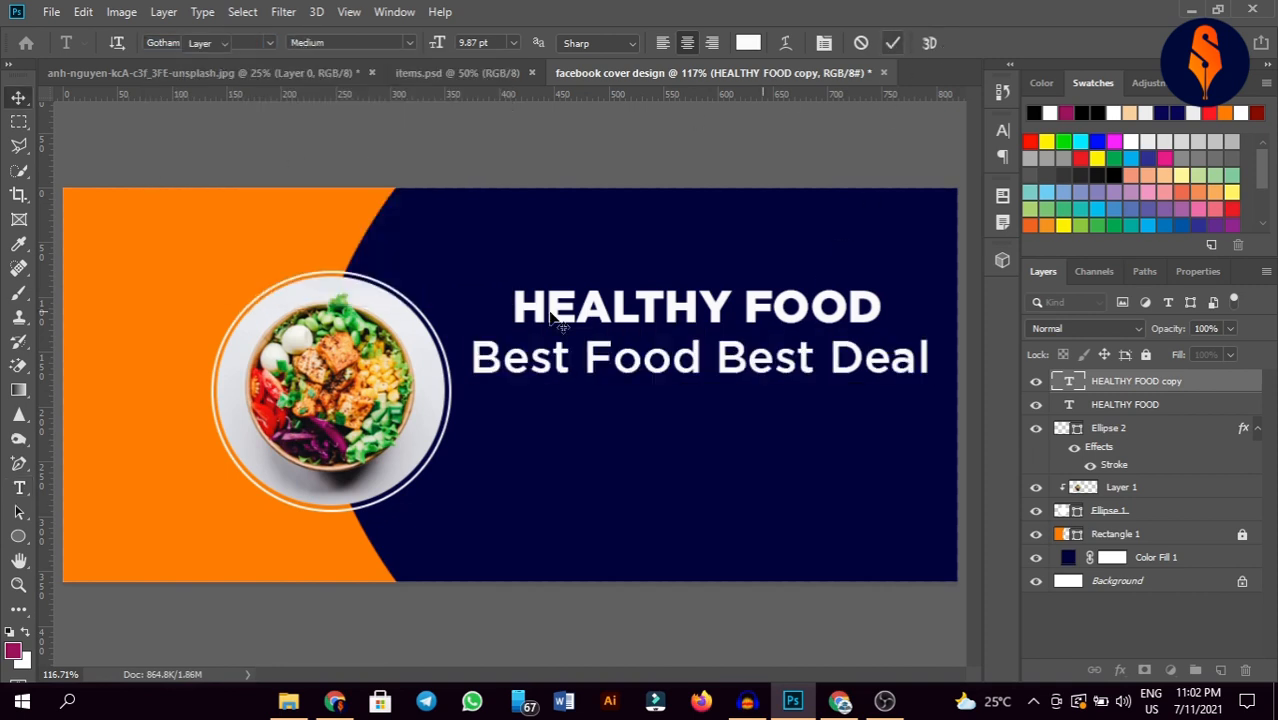
Step: Scale the Best Food Best Deal subheading down to about 63%
key(v)
key(ctrl+t)
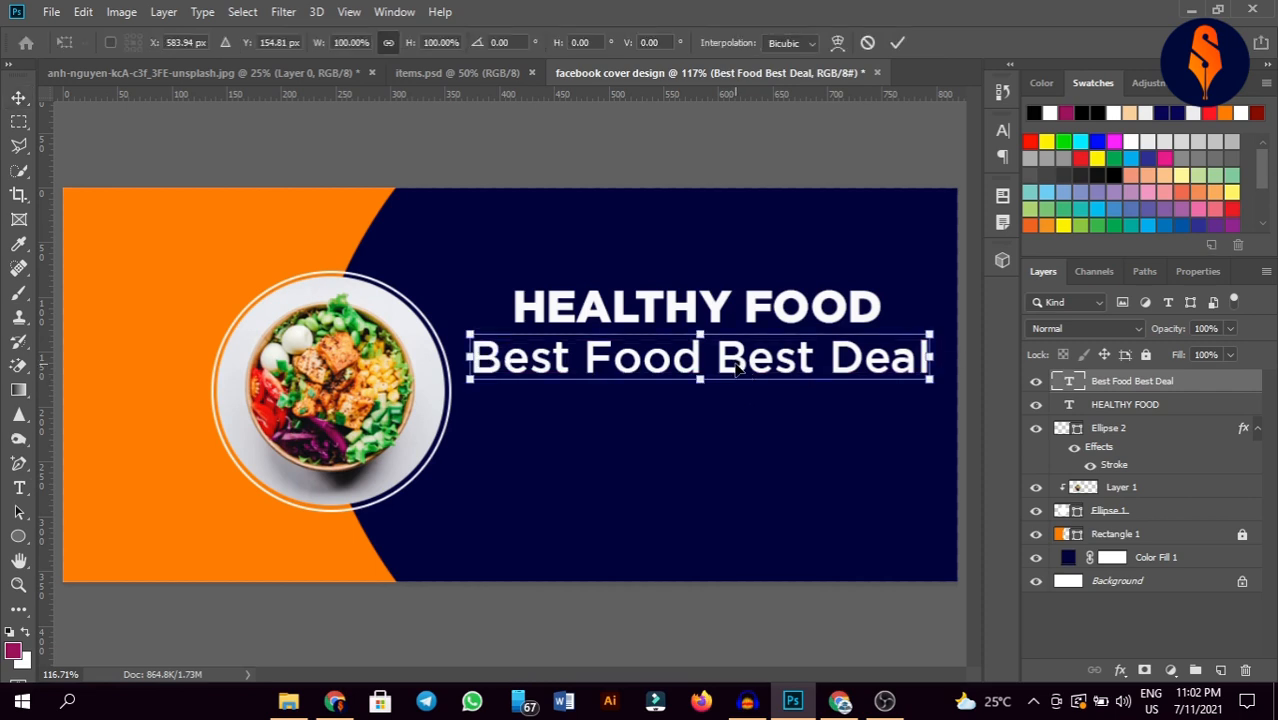
drag(699, 375, 698, 362)
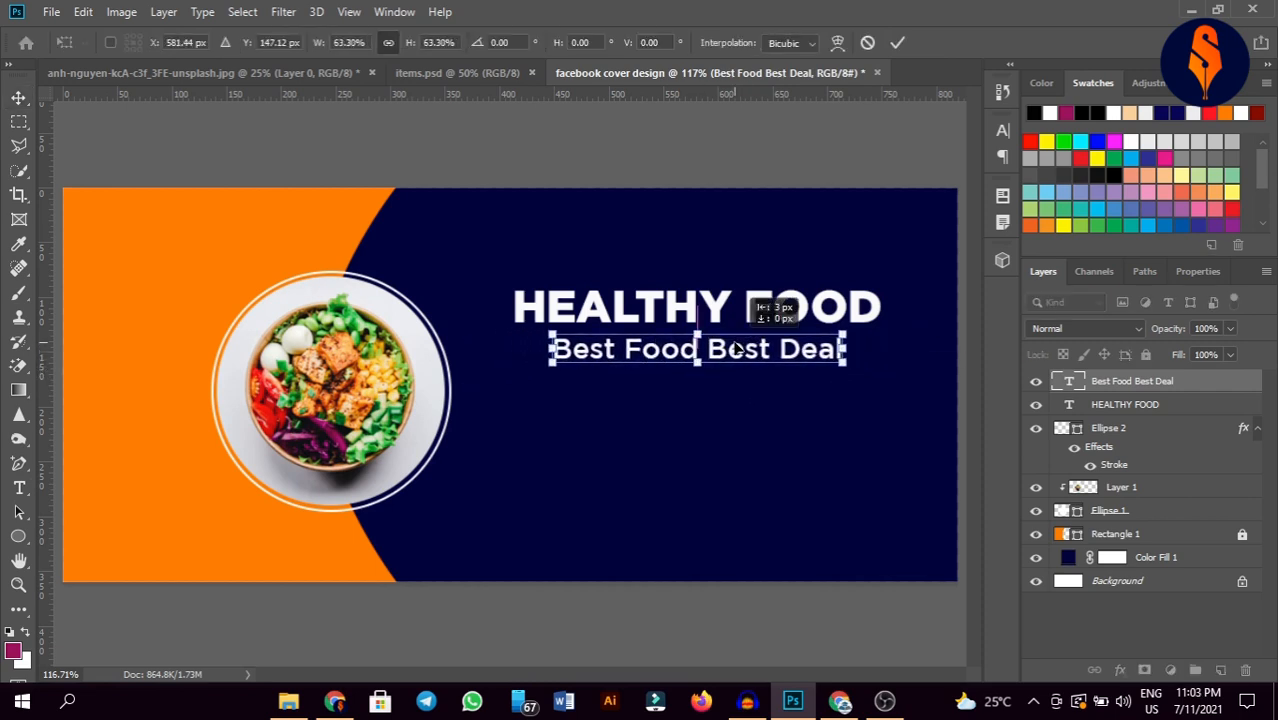
click(896, 42)
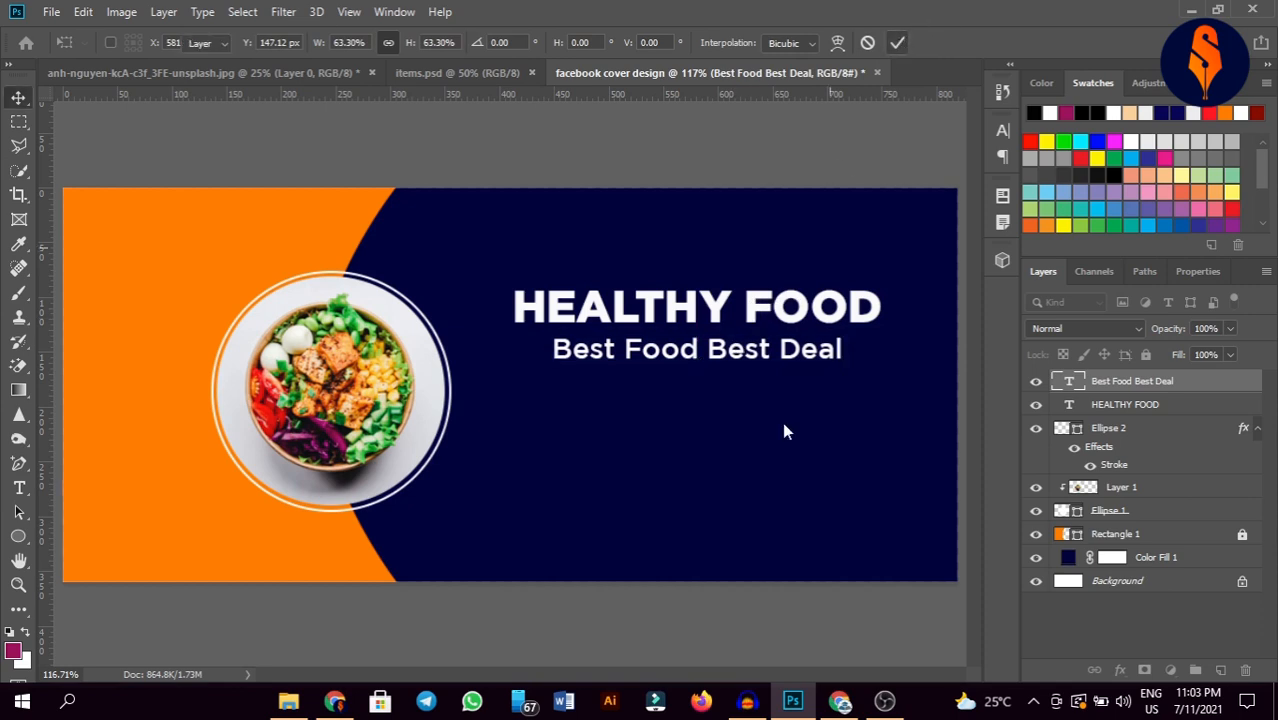
Step: Draw a thin 2 px white line under the subheading and widen it to about 335 px
click(17, 536)
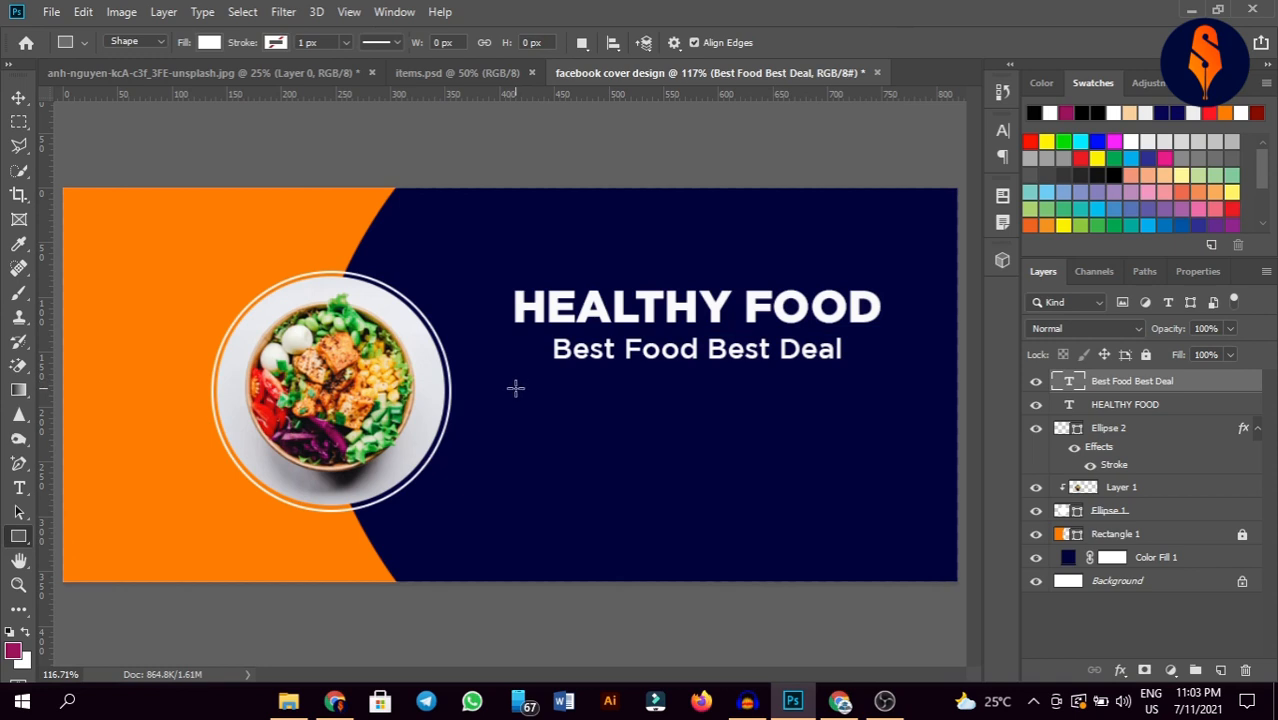
drag(519, 380, 879, 381)
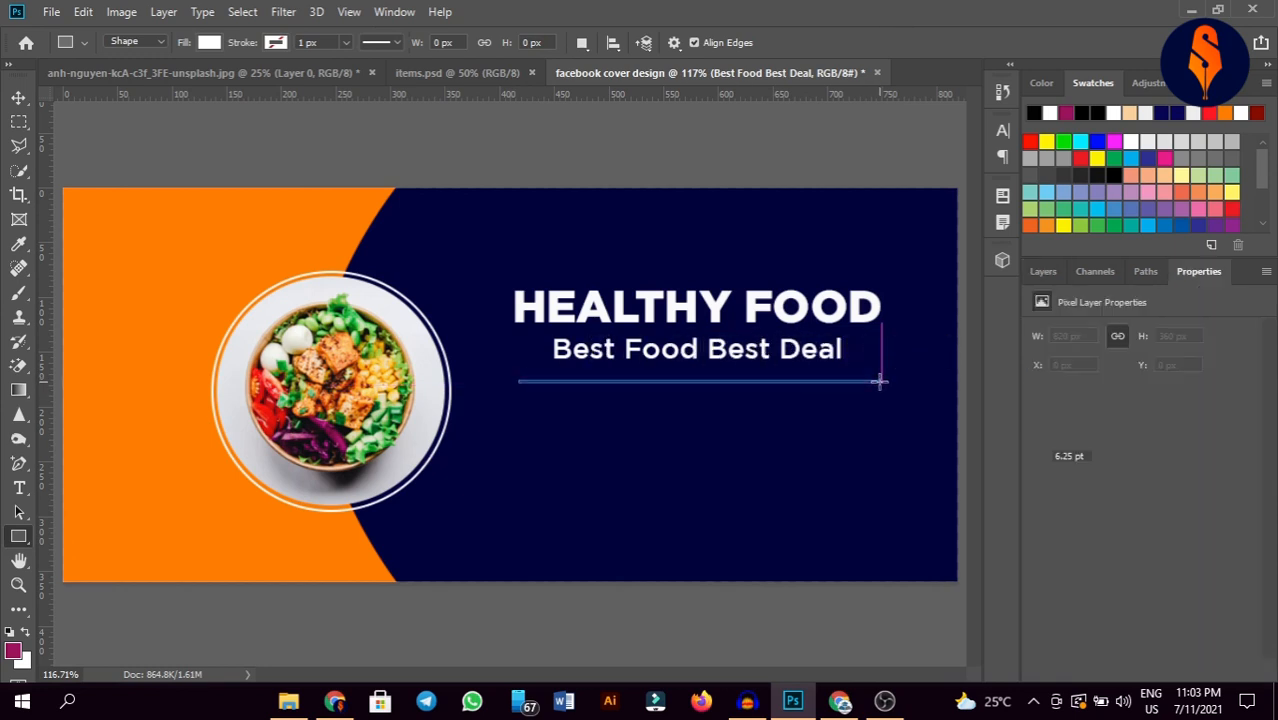
click(17, 99)
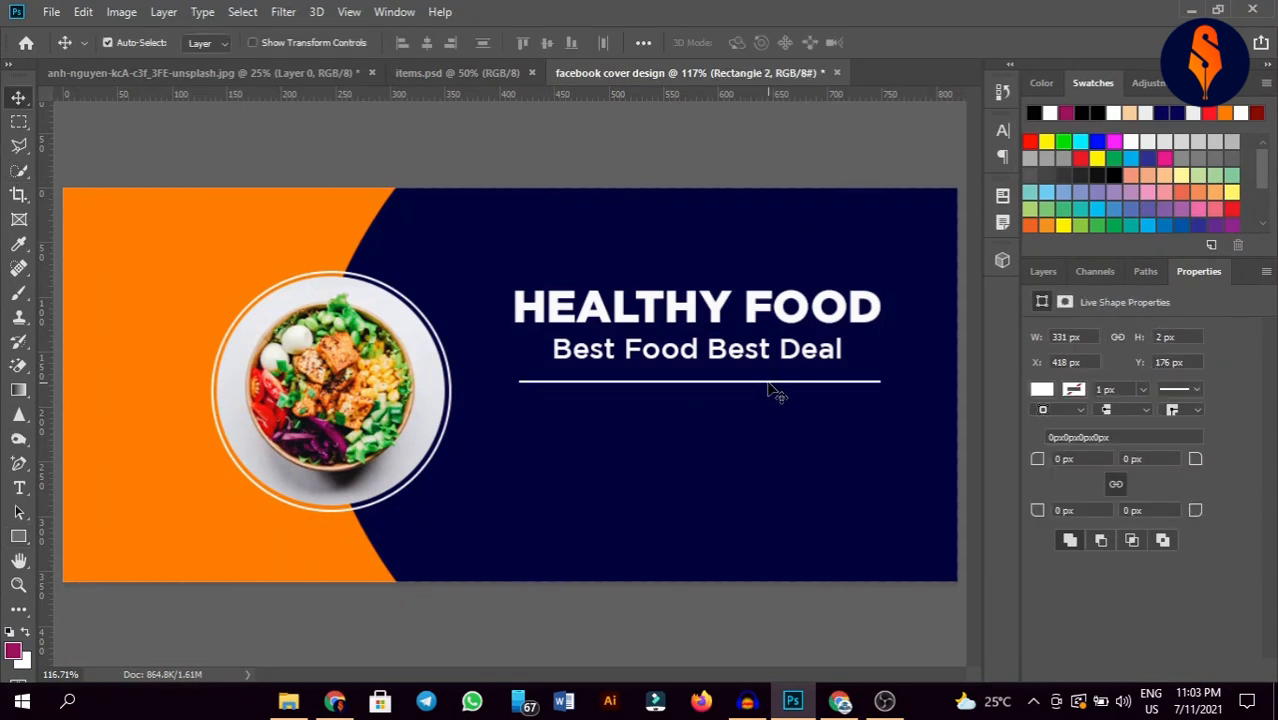
drag(768, 382, 764, 382)
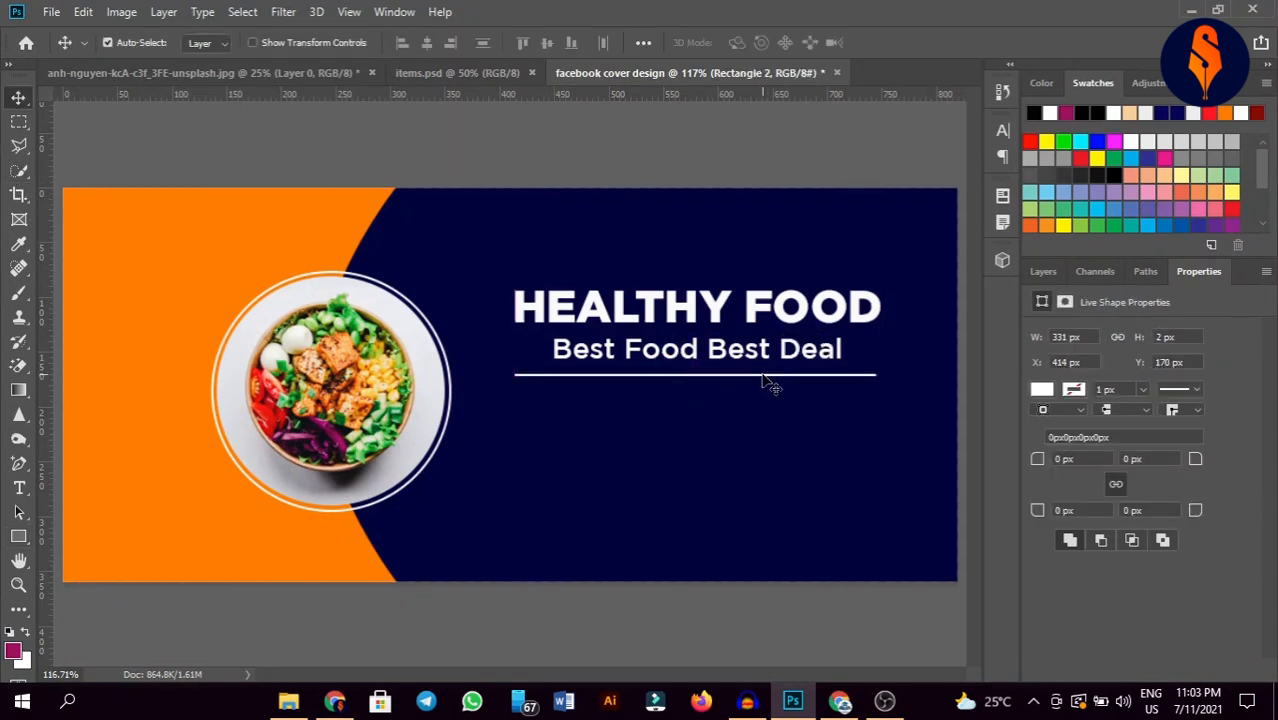
key(ctrl+t)
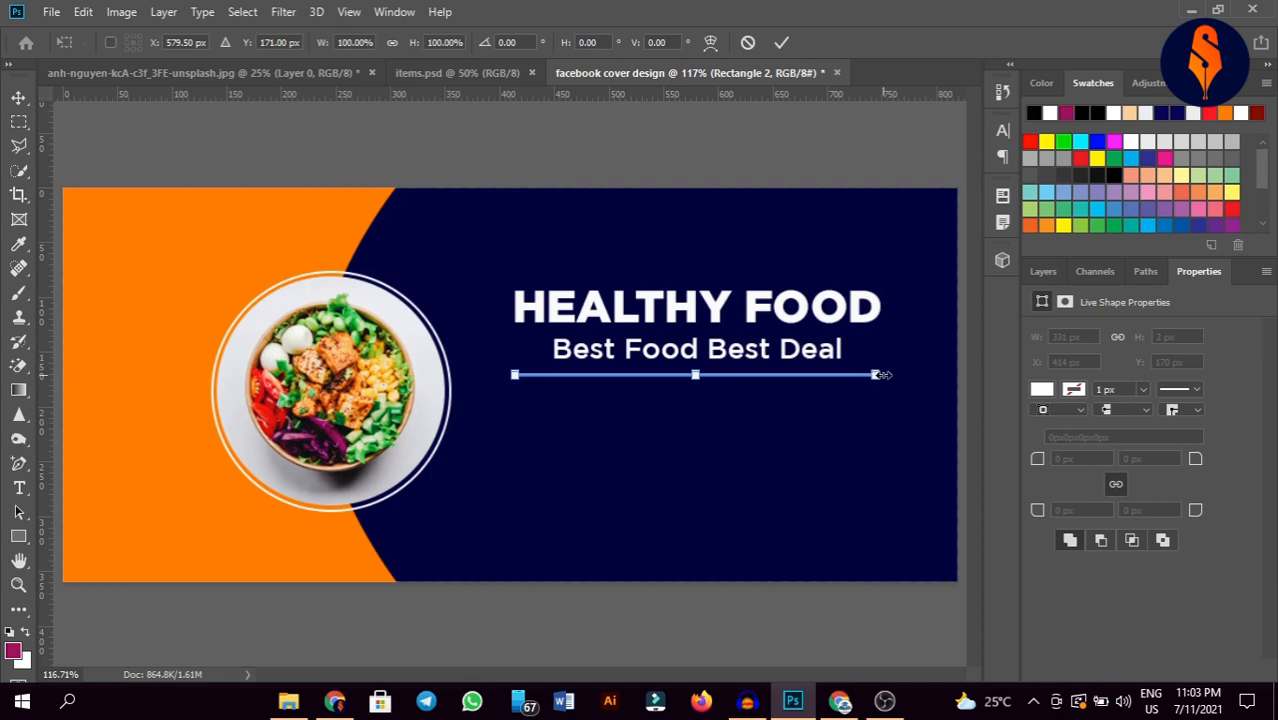
drag(881, 375, 888, 375)
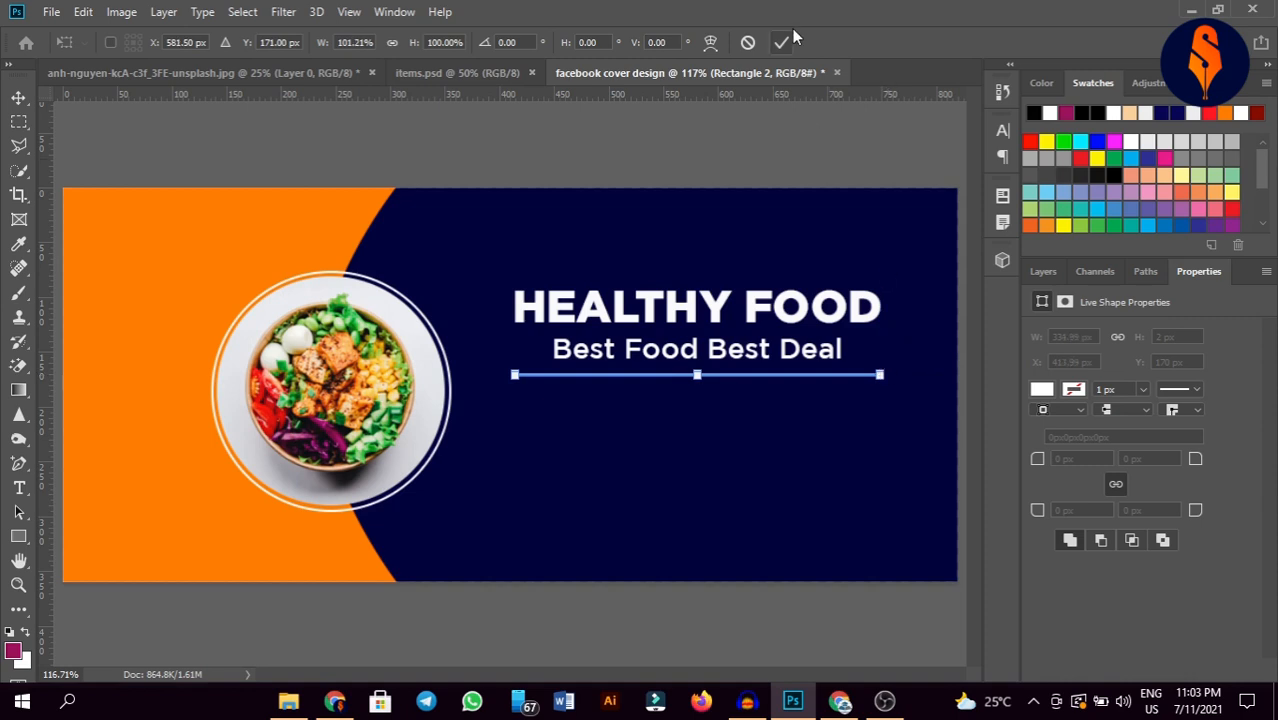
click(784, 43)
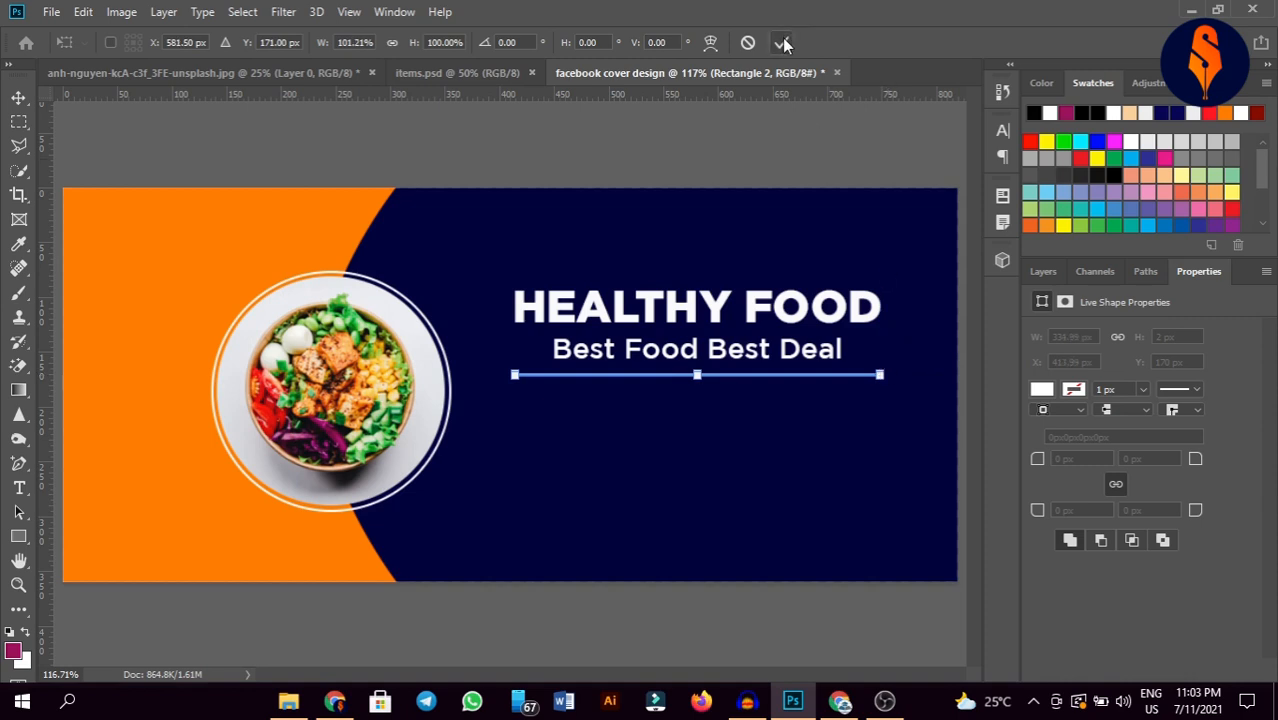
click(622, 128)
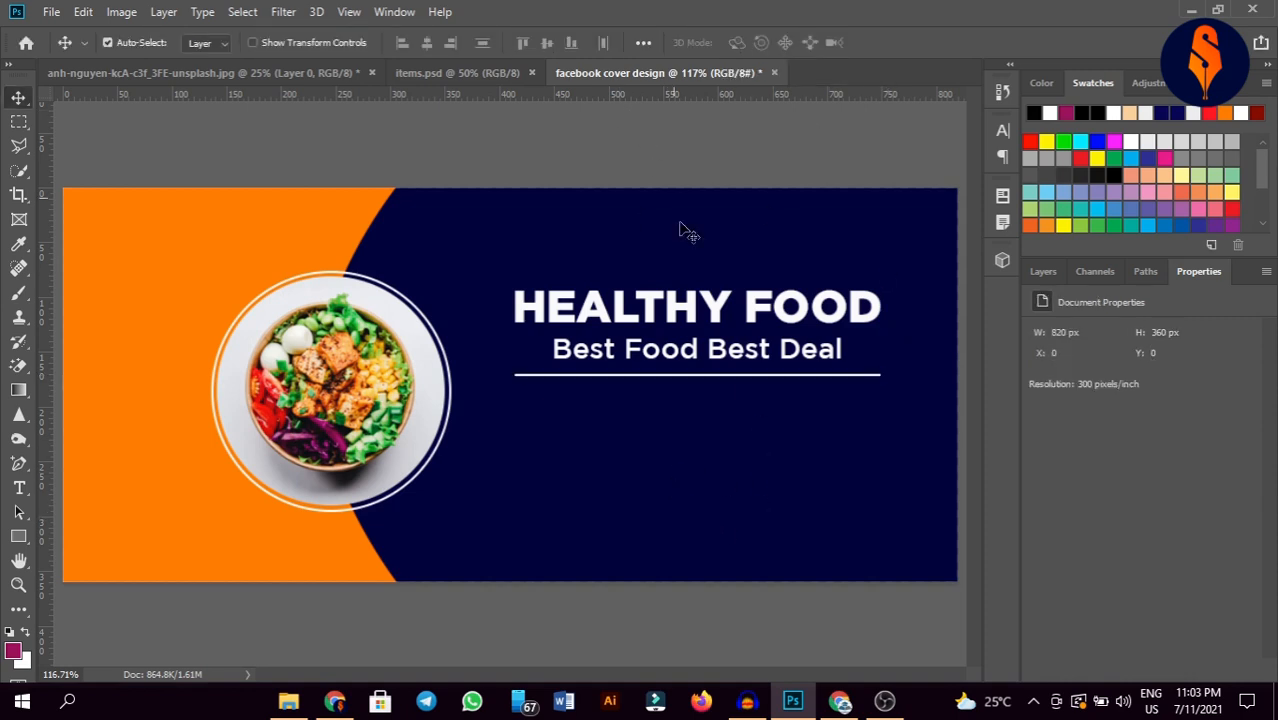
Step: Add a lorem ipsum paragraph text box below the line, set in Gotham Light
click(19, 487)
drag(512, 393, 876, 473)
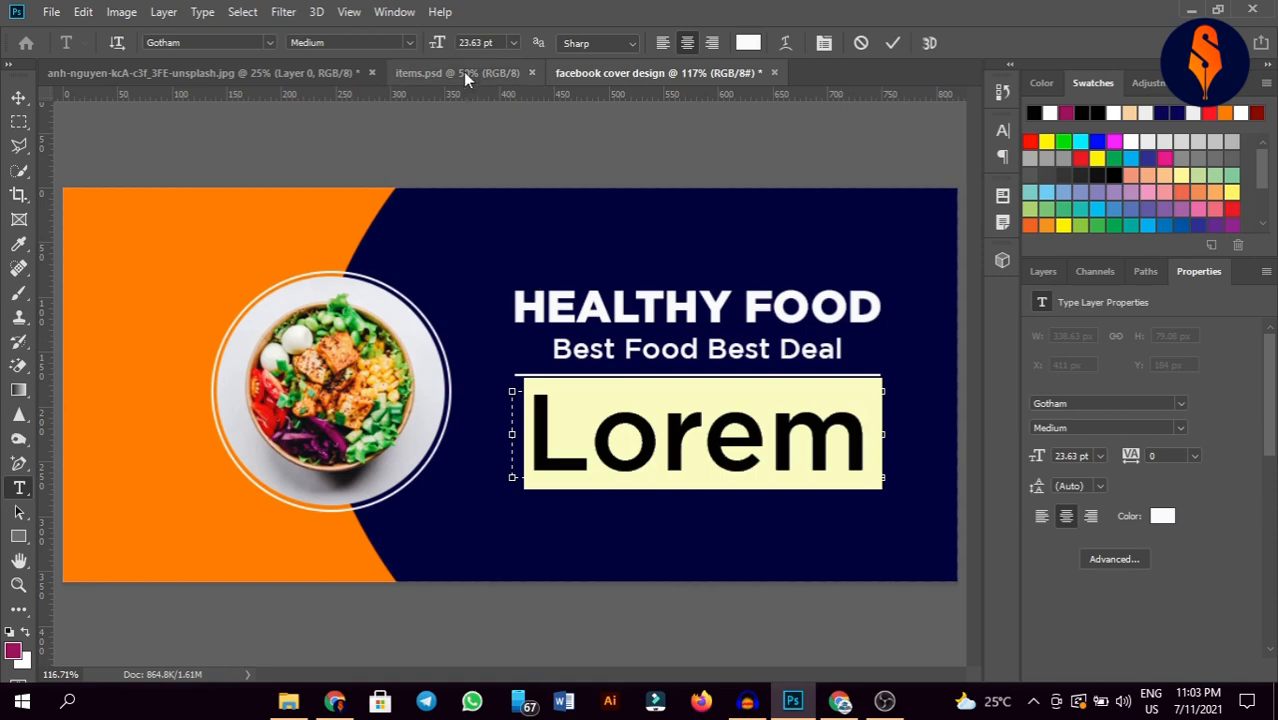
drag(436, 43, 417, 52)
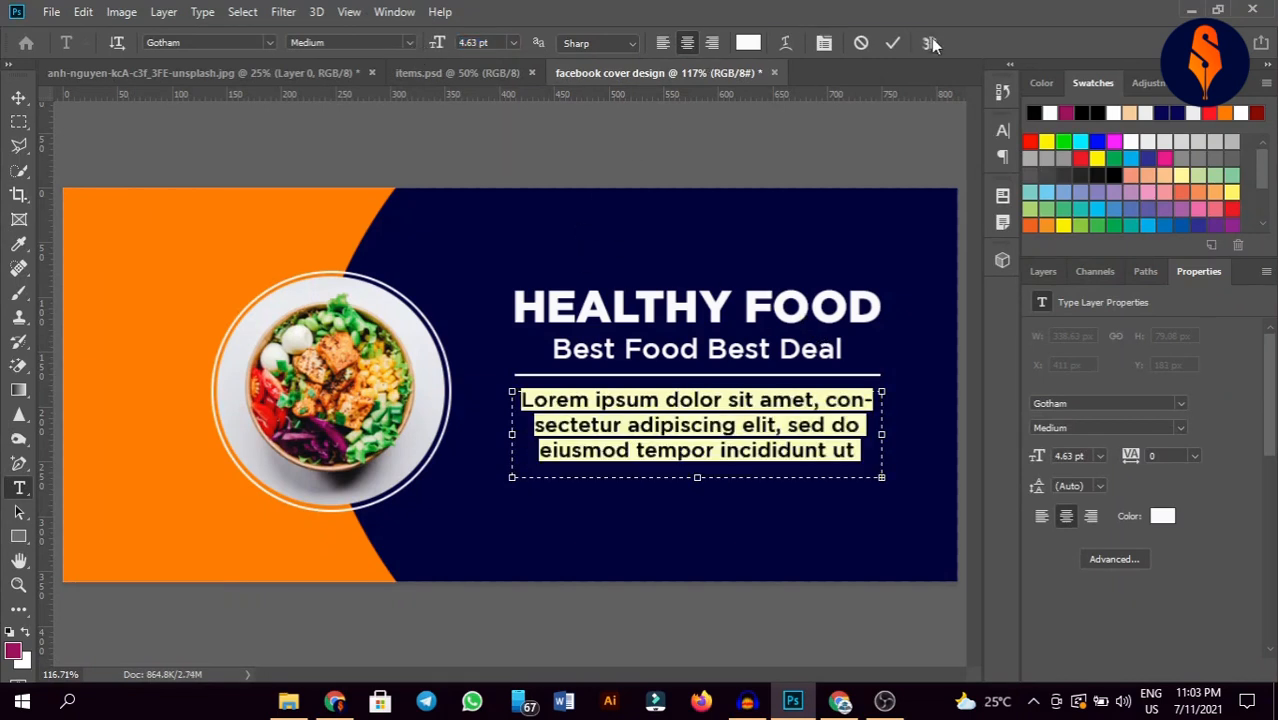
click(893, 181)
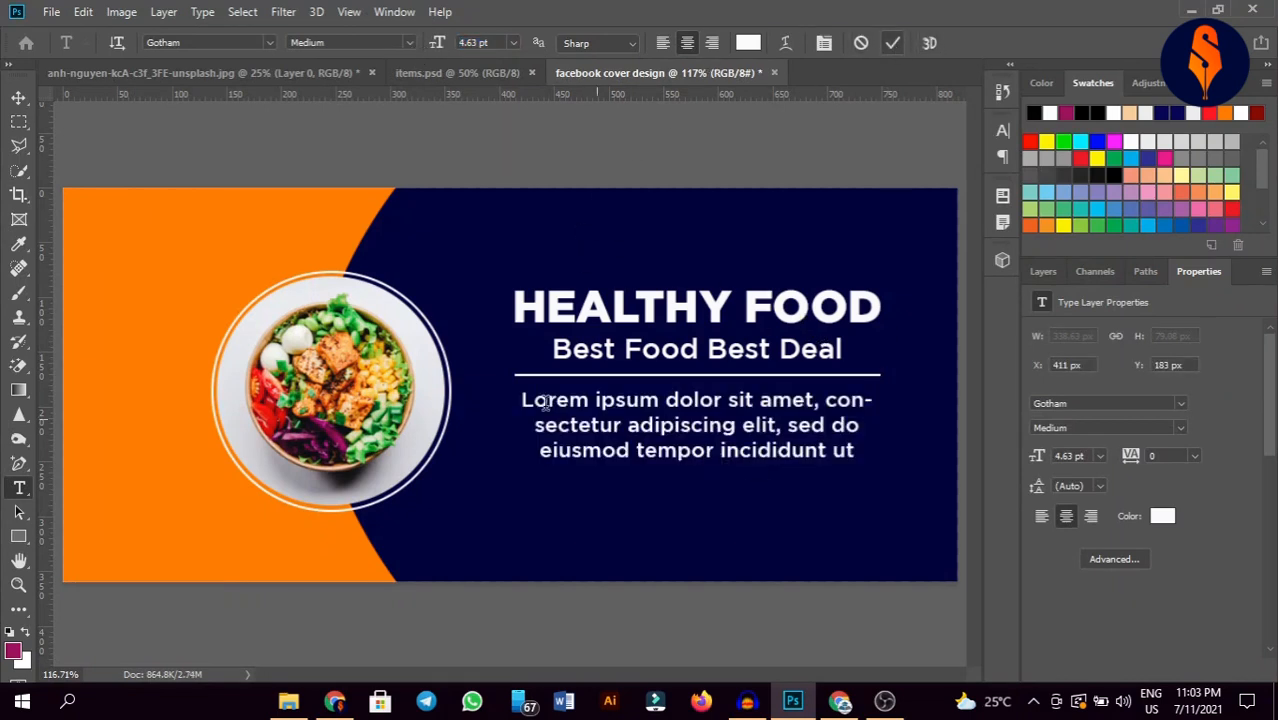
double_click(687, 425)
click(688, 418)
click(688, 418)
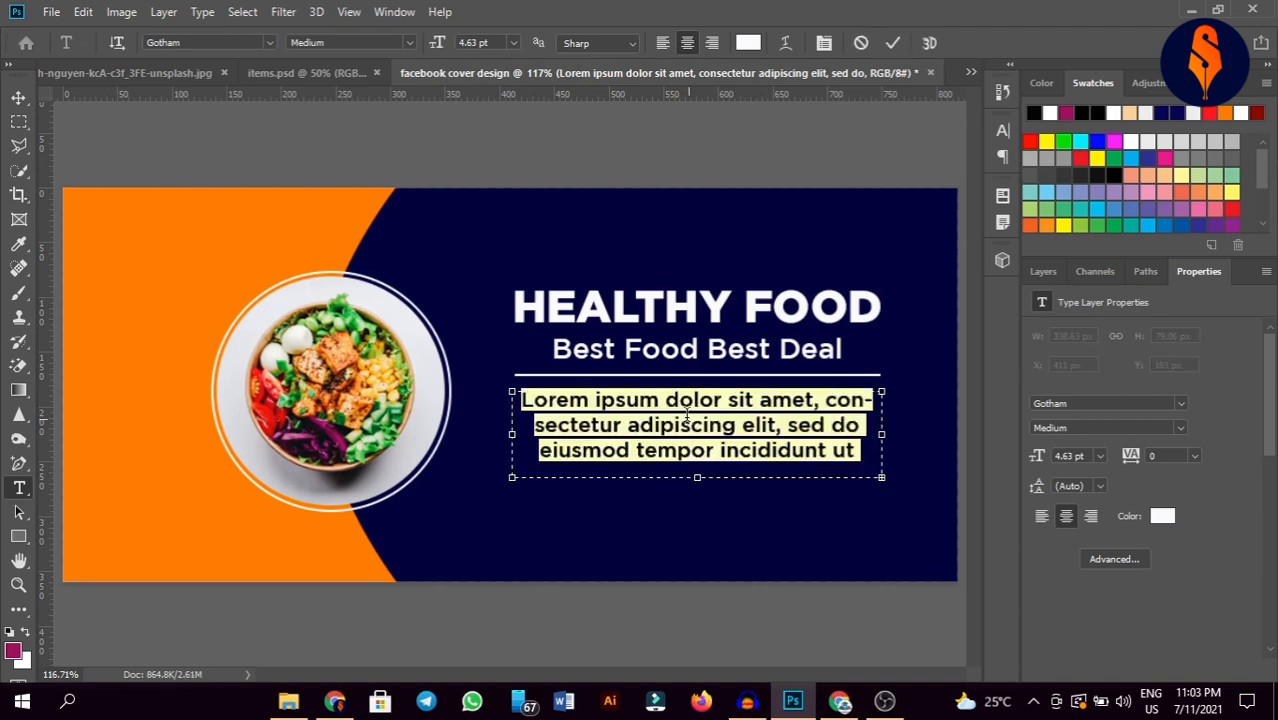
click(240, 42)
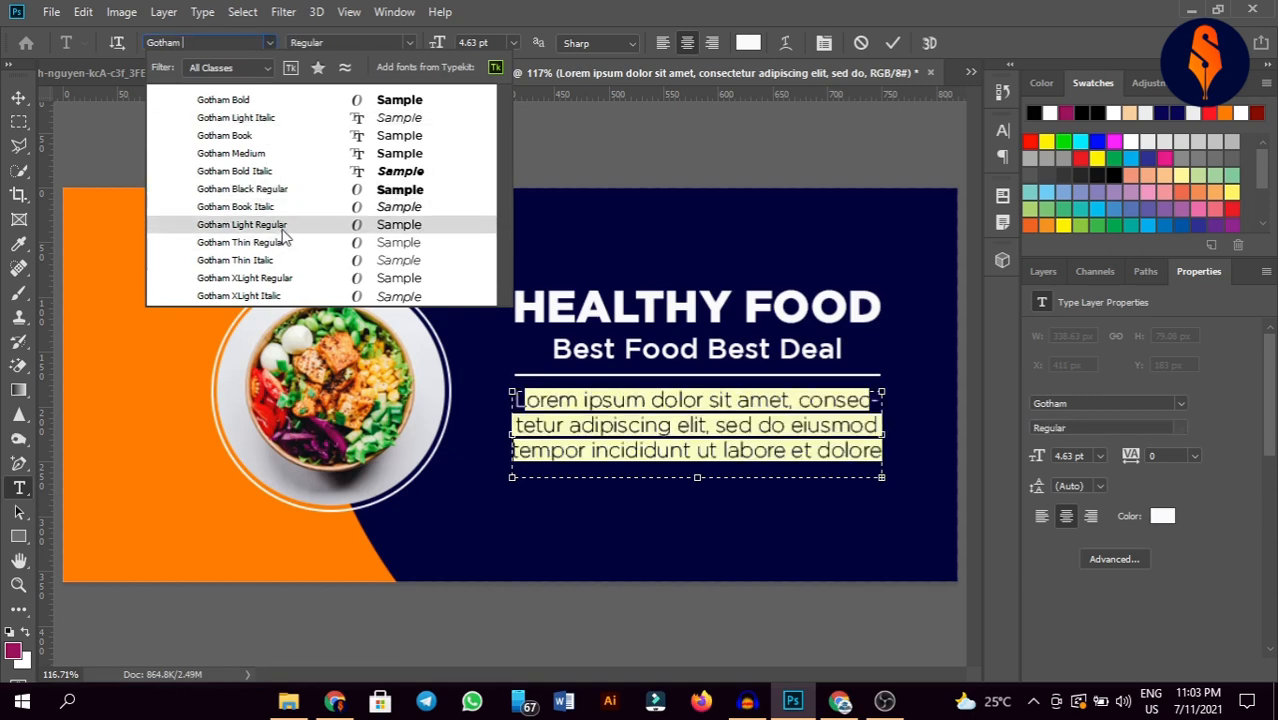
click(284, 229)
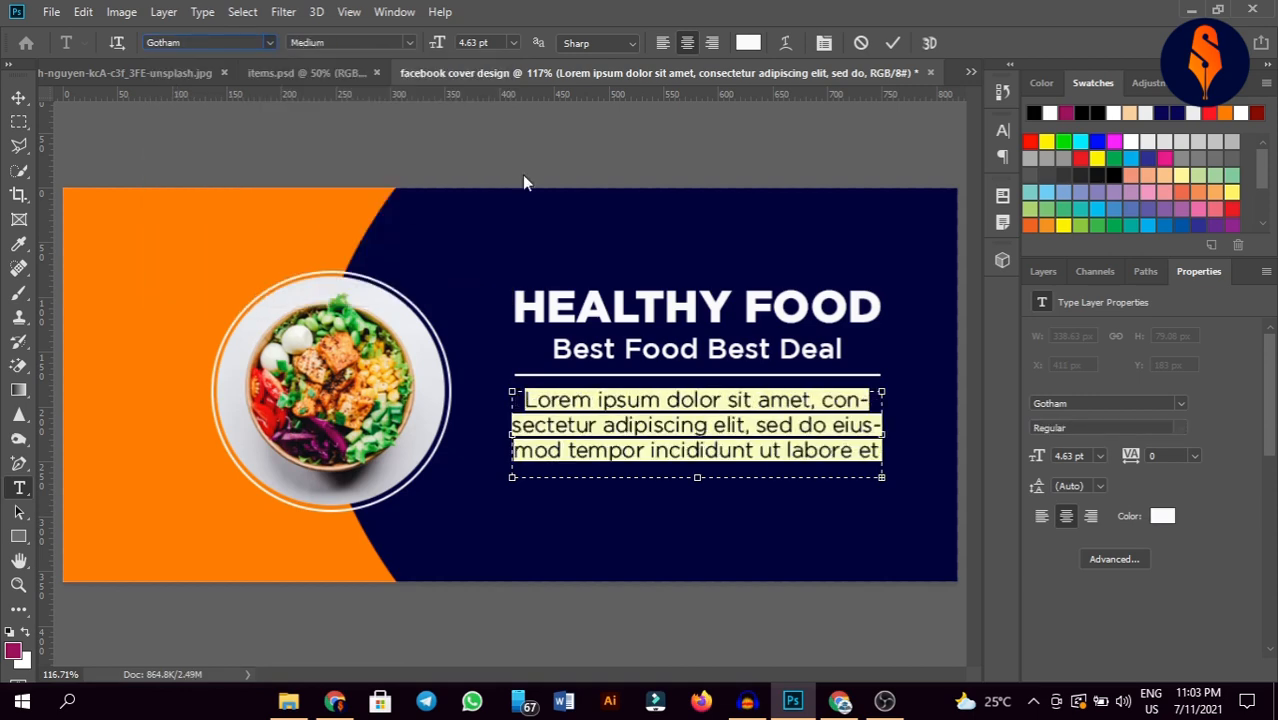
click(887, 43)
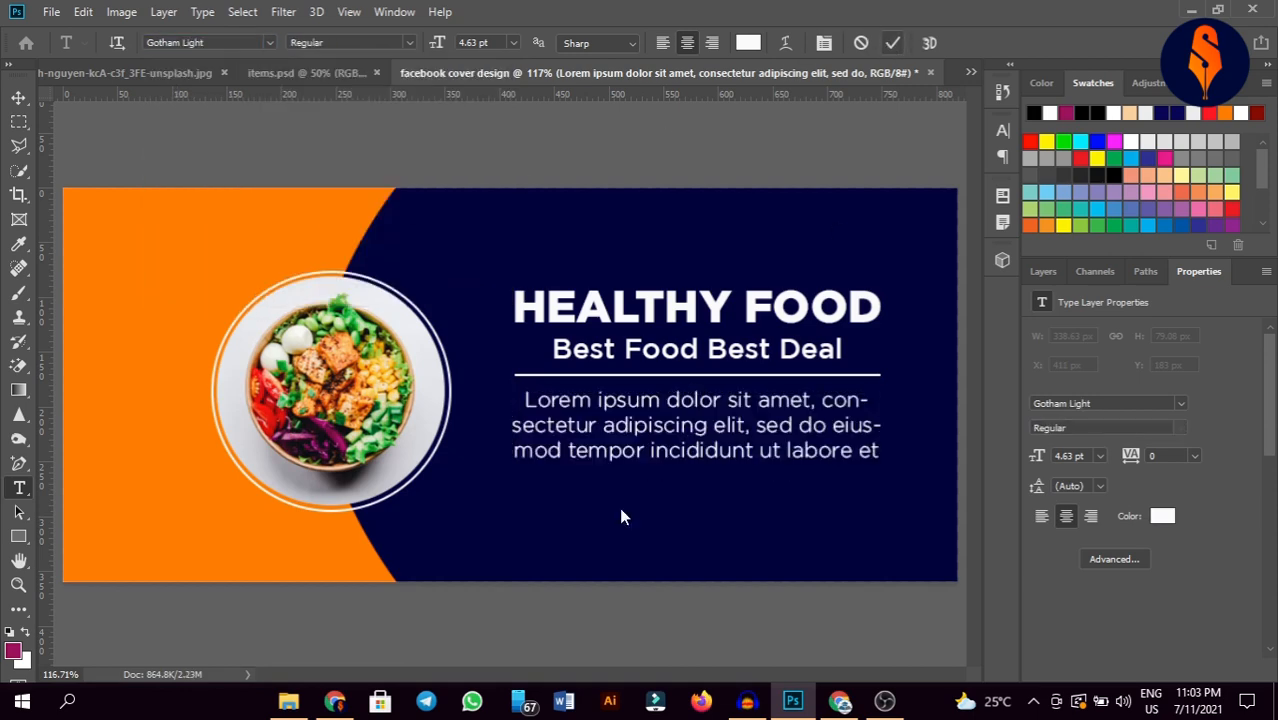
Step: Set the paragraph's font size to 2.63 pt, keeping it centred under the divider
click(19, 97)
double_click(688, 424)
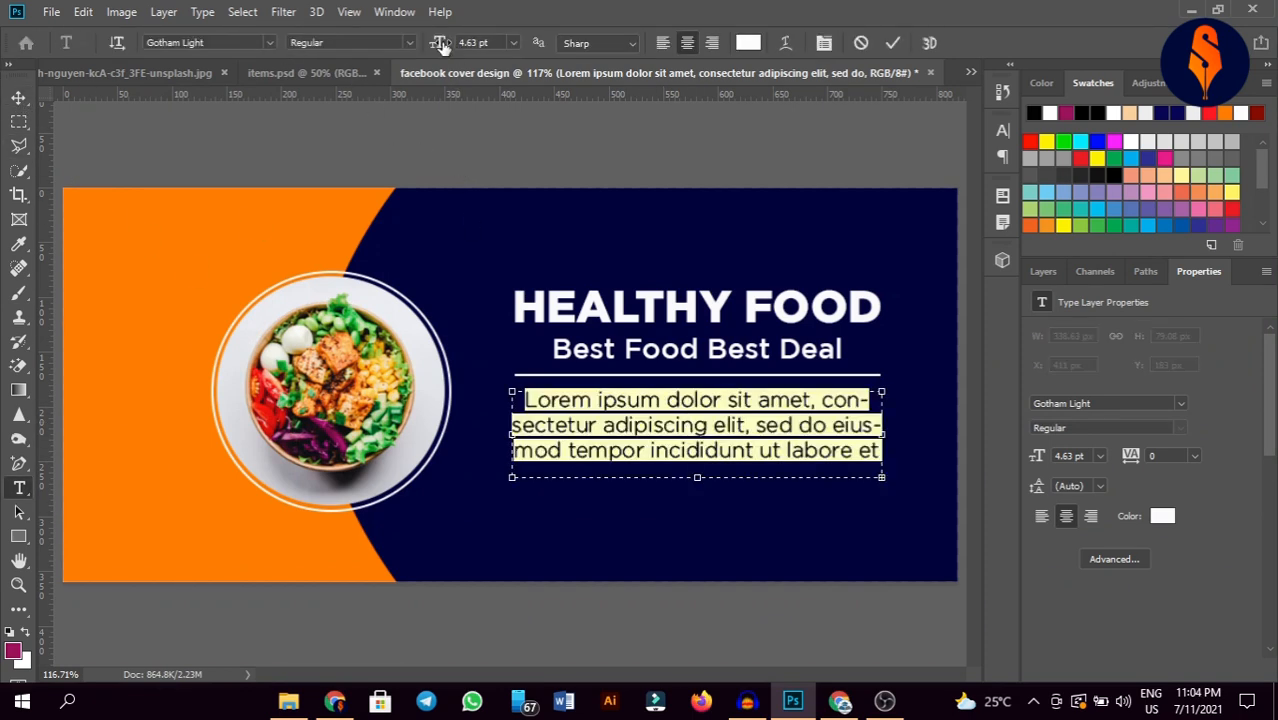
drag(443, 47, 441, 47)
key(Up)
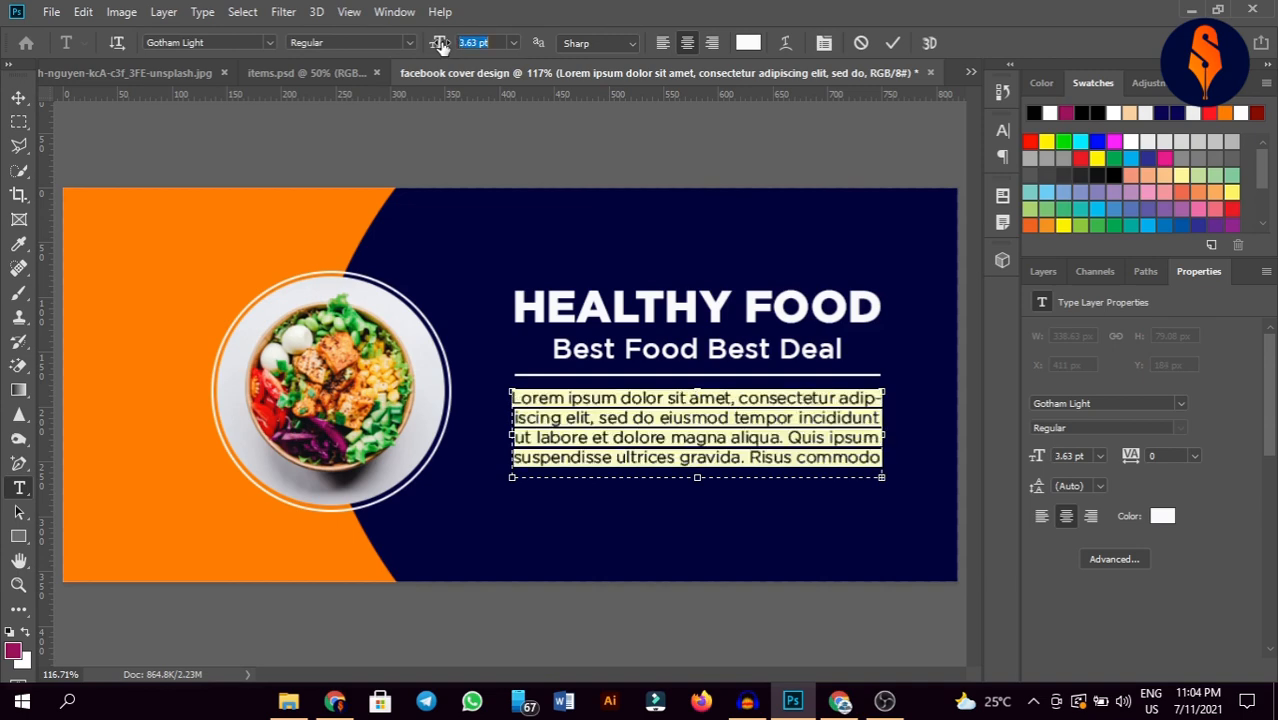
key(Down)
click(200, 42)
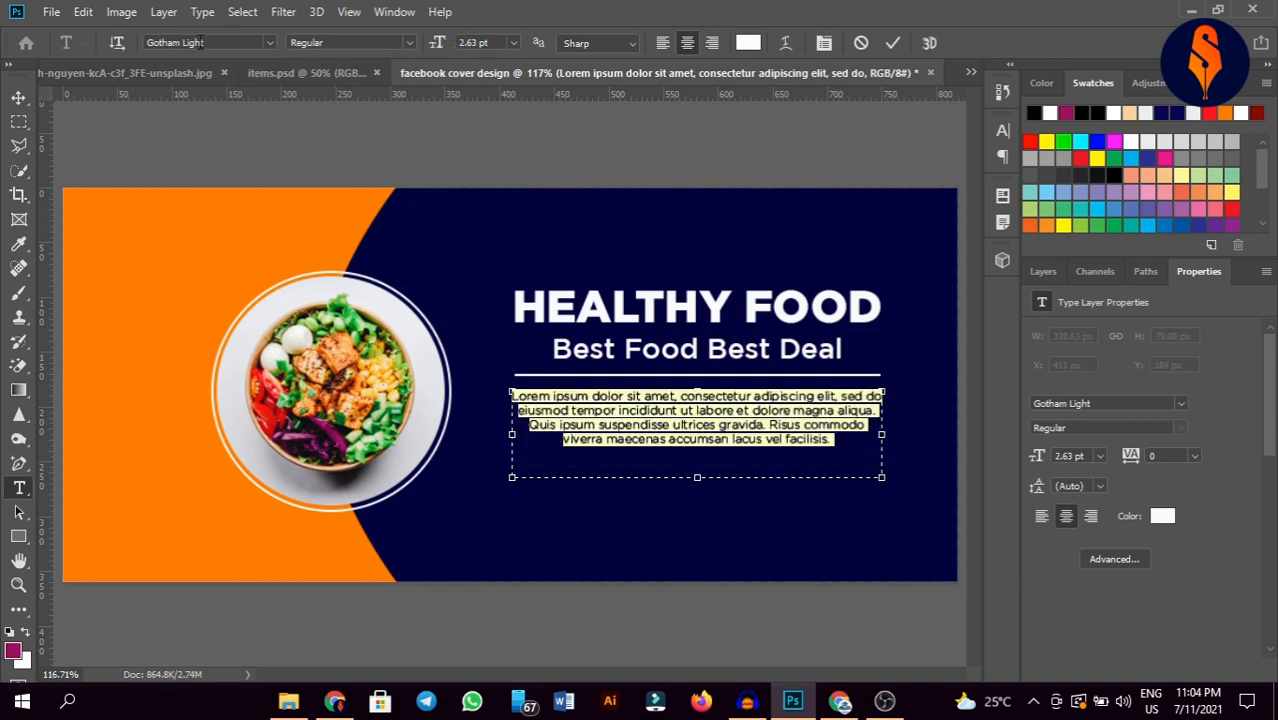
click(16, 96)
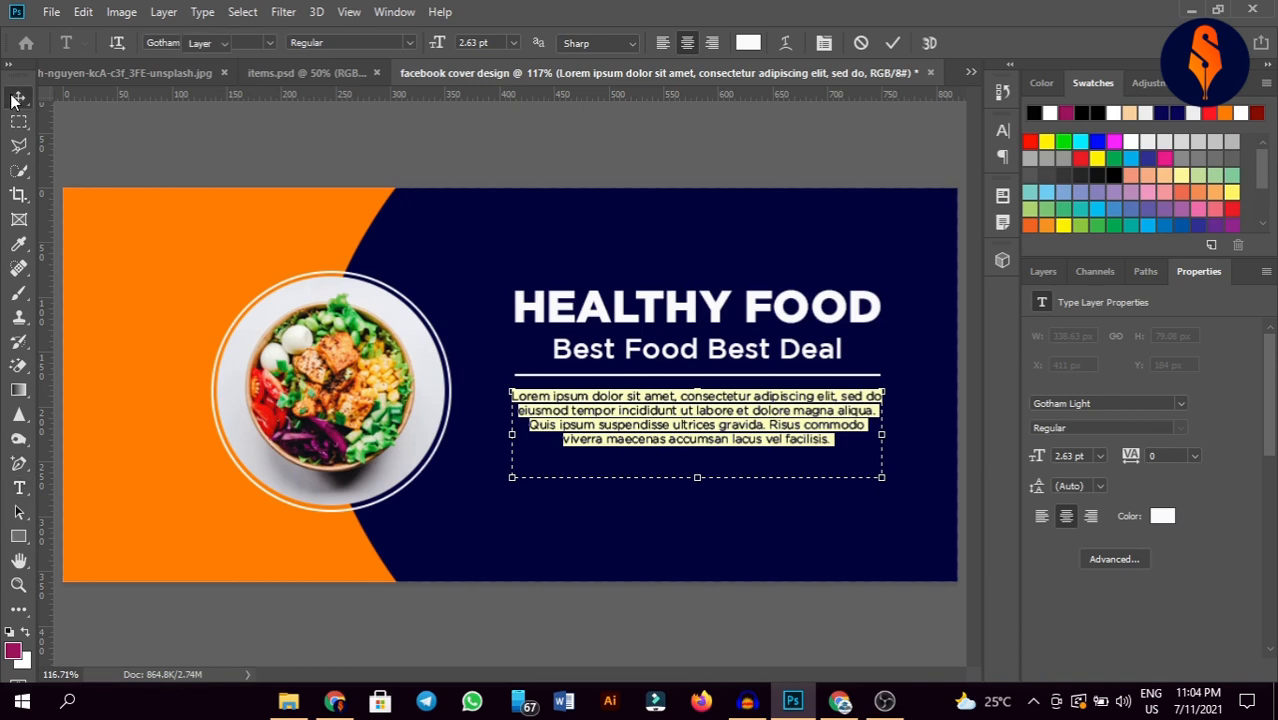
drag(700, 430, 700, 430)
Step: Draw a white 440 × 41 px bar under the paragraph and Alt-drag a HEALTHY FOOD copy beneath it
click(780, 174)
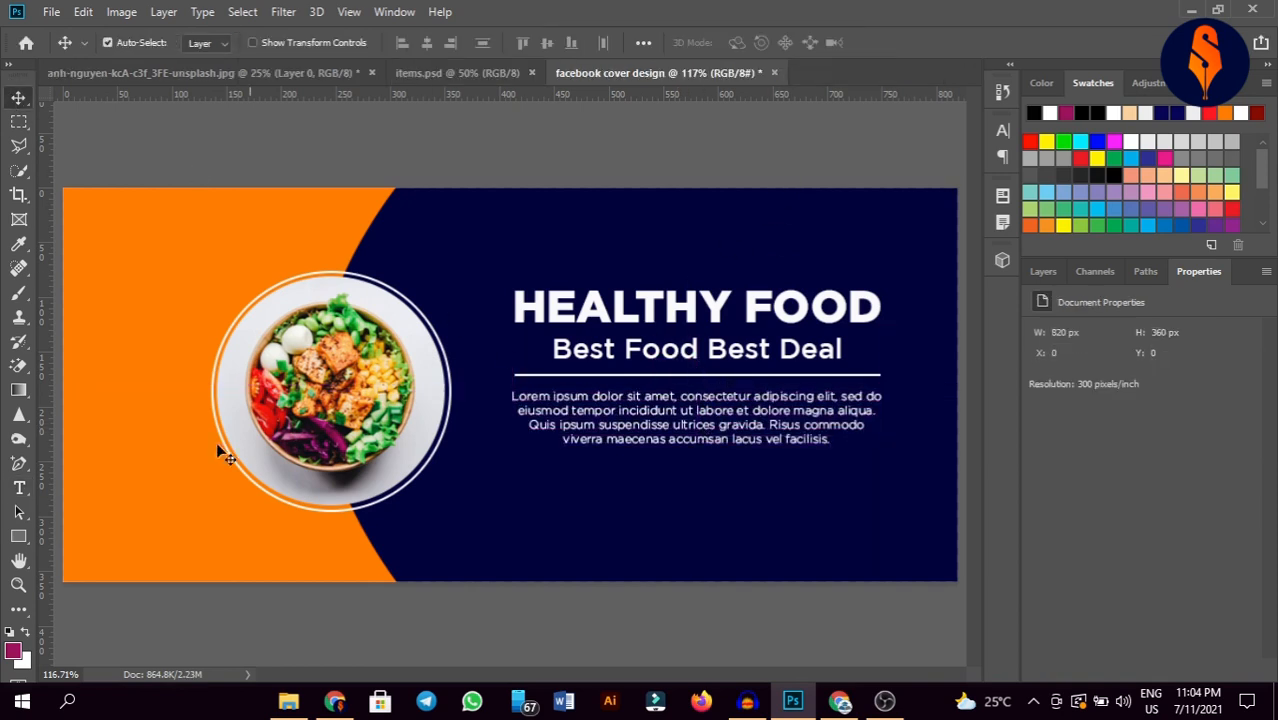
click(18, 536)
drag(460, 460, 940, 504)
key(v)
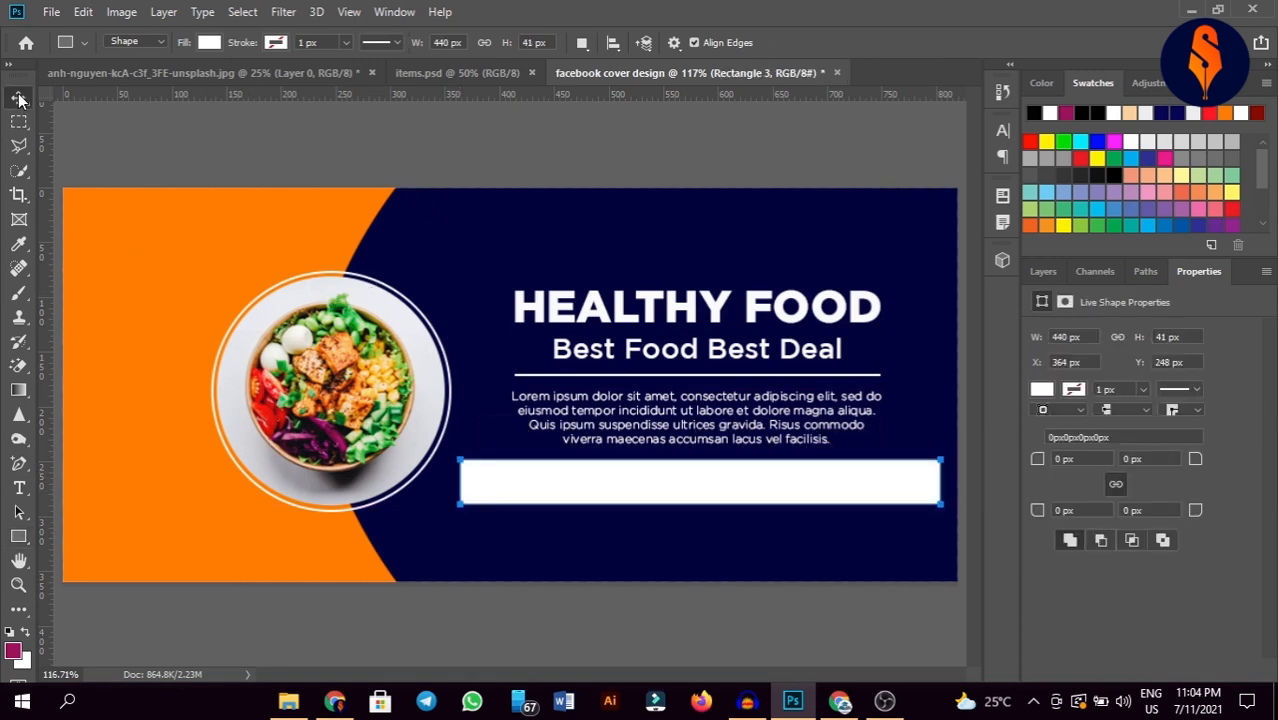
click(560, 177)
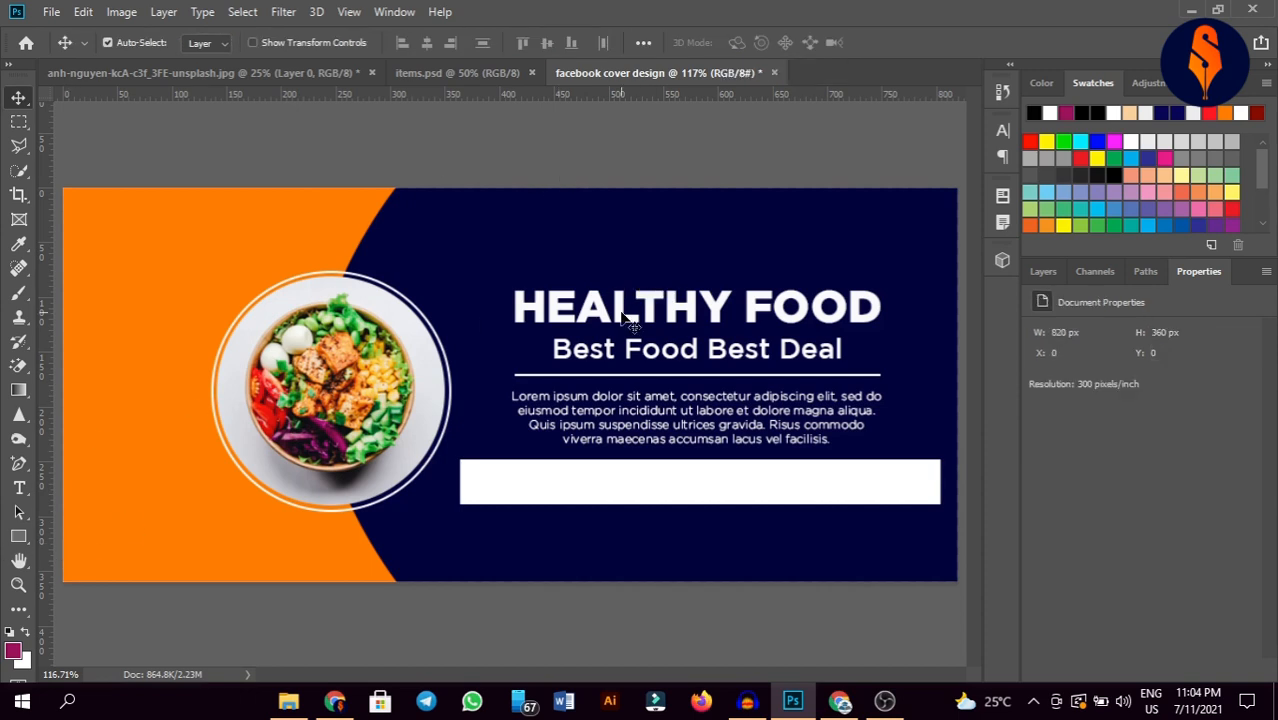
drag(622, 317, 618, 528)
Step: Retype the copied heading text as 'BEKARY'
double_click(617, 521)
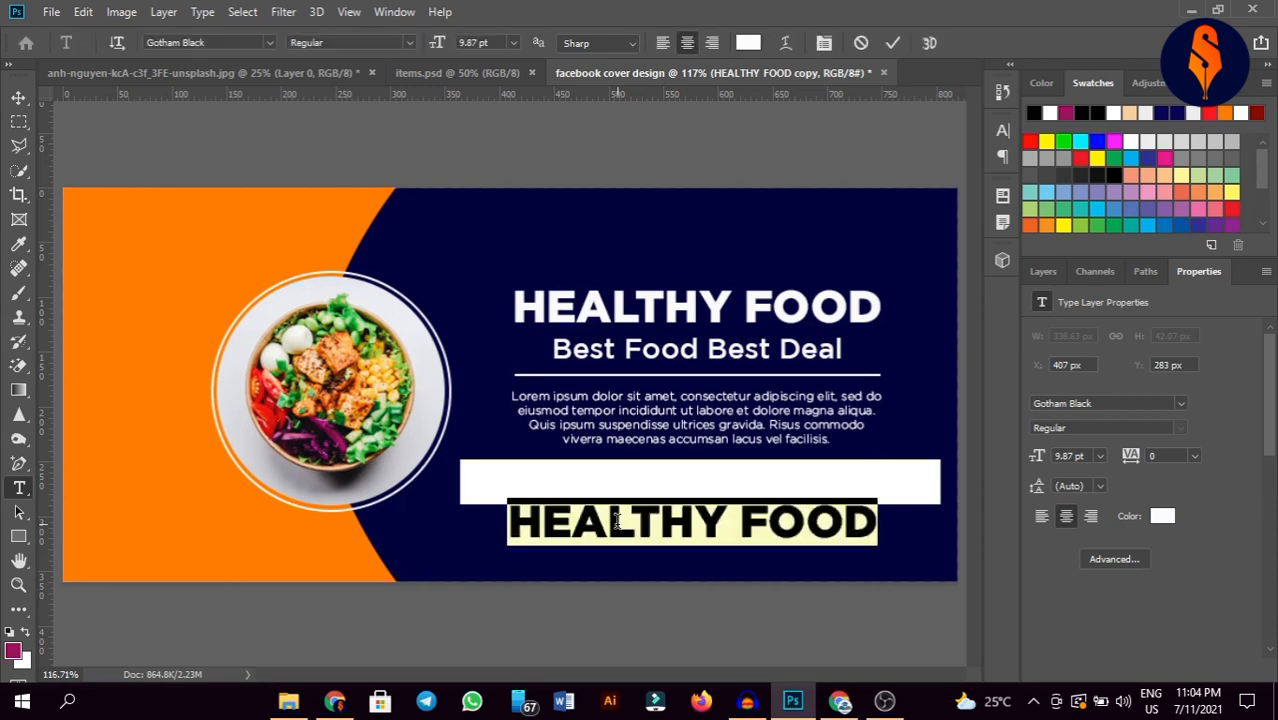
key(BackSpace)
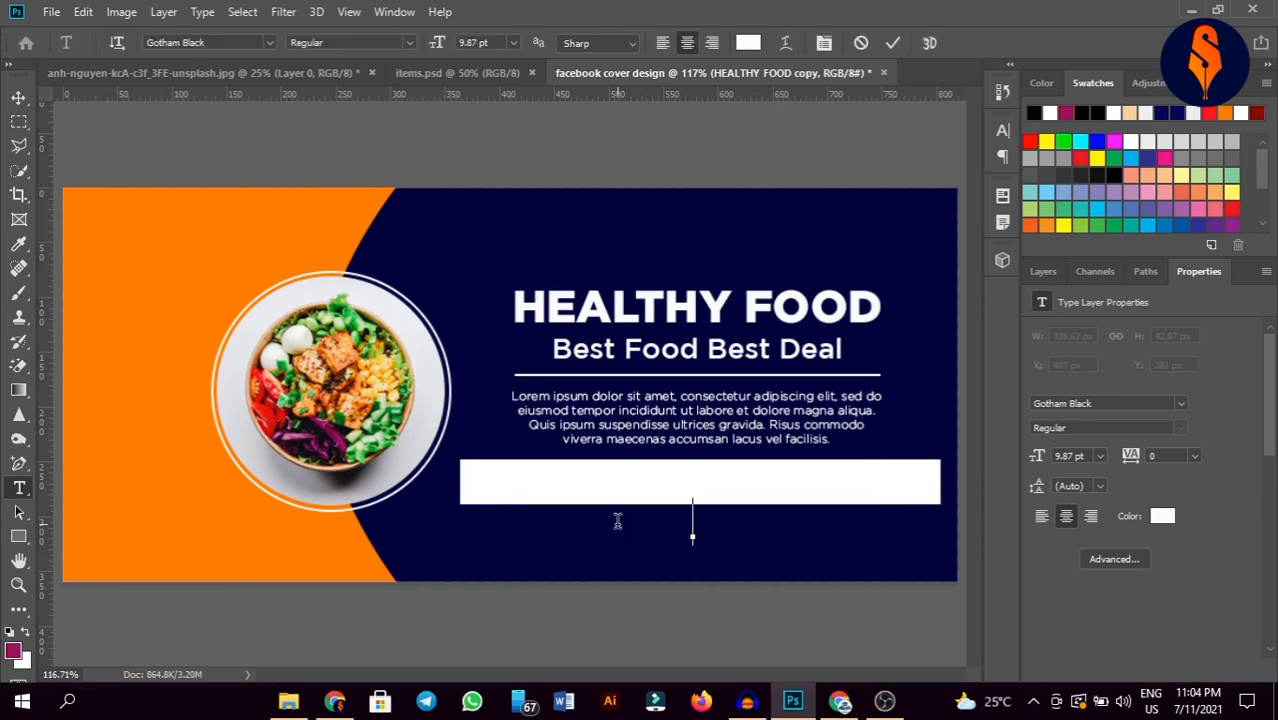
text(K)
key(BackSpace)
text(B)
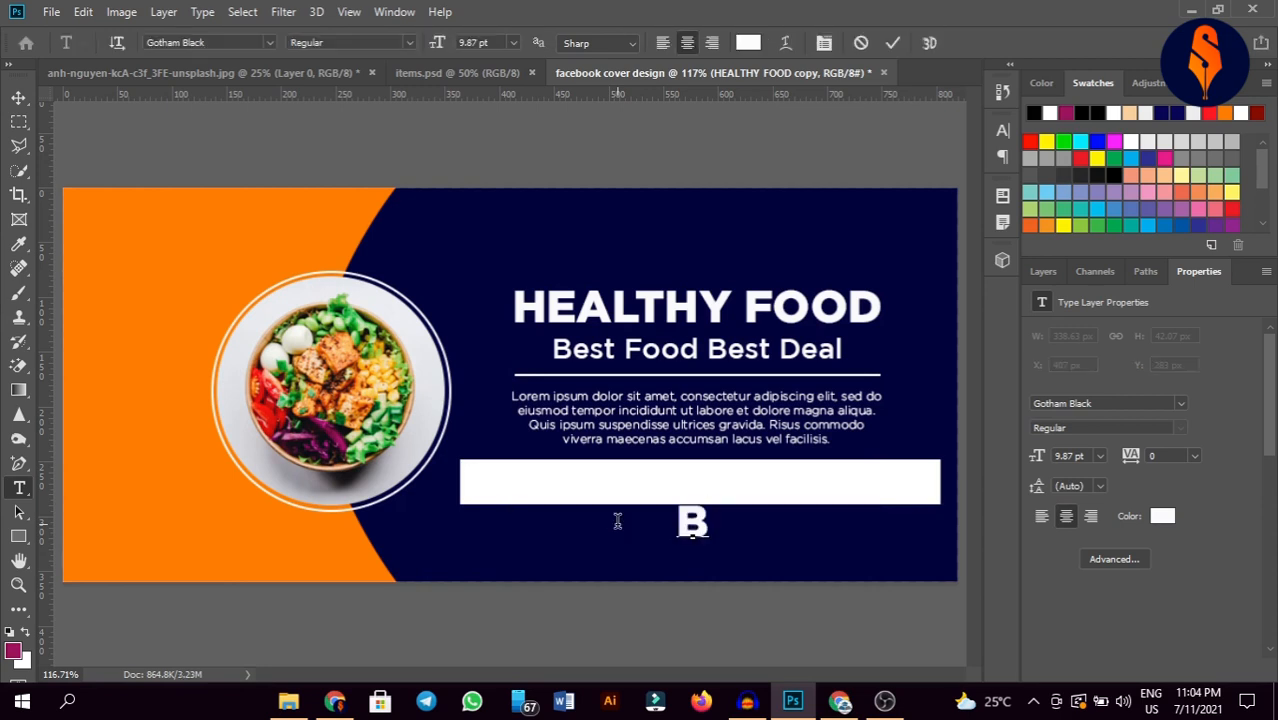
text(ekary)
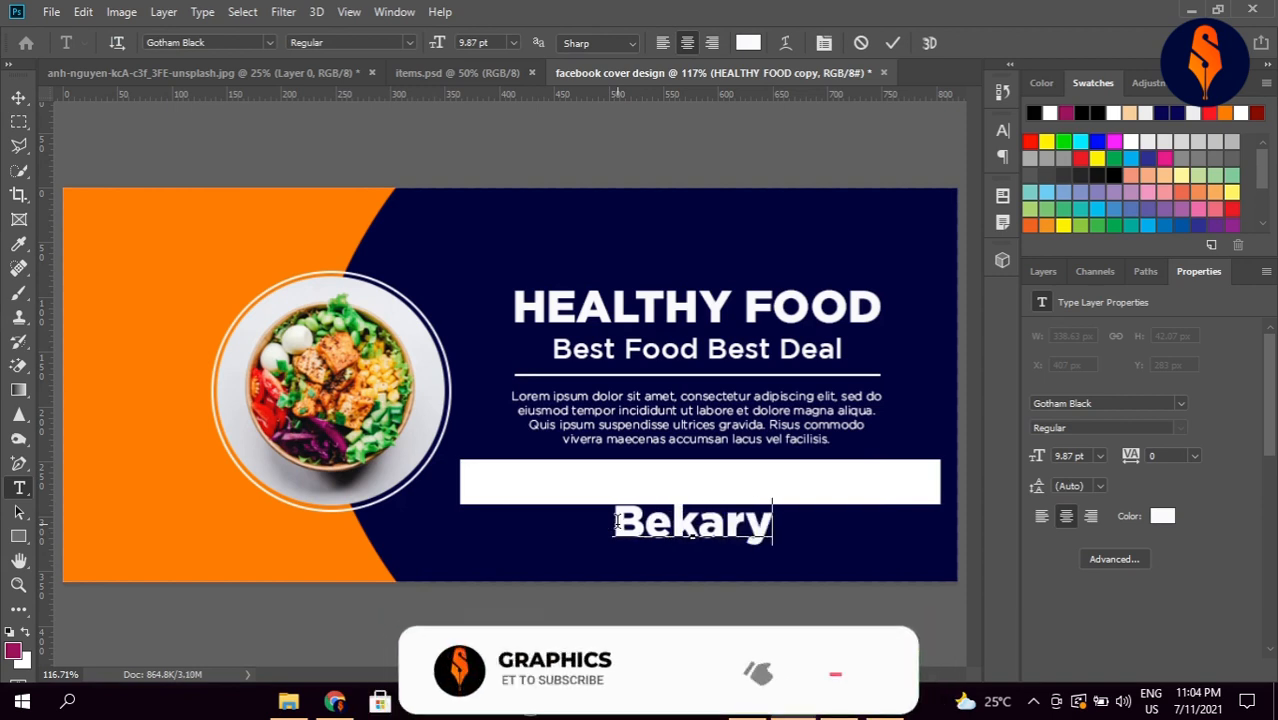
key(BackSpace)
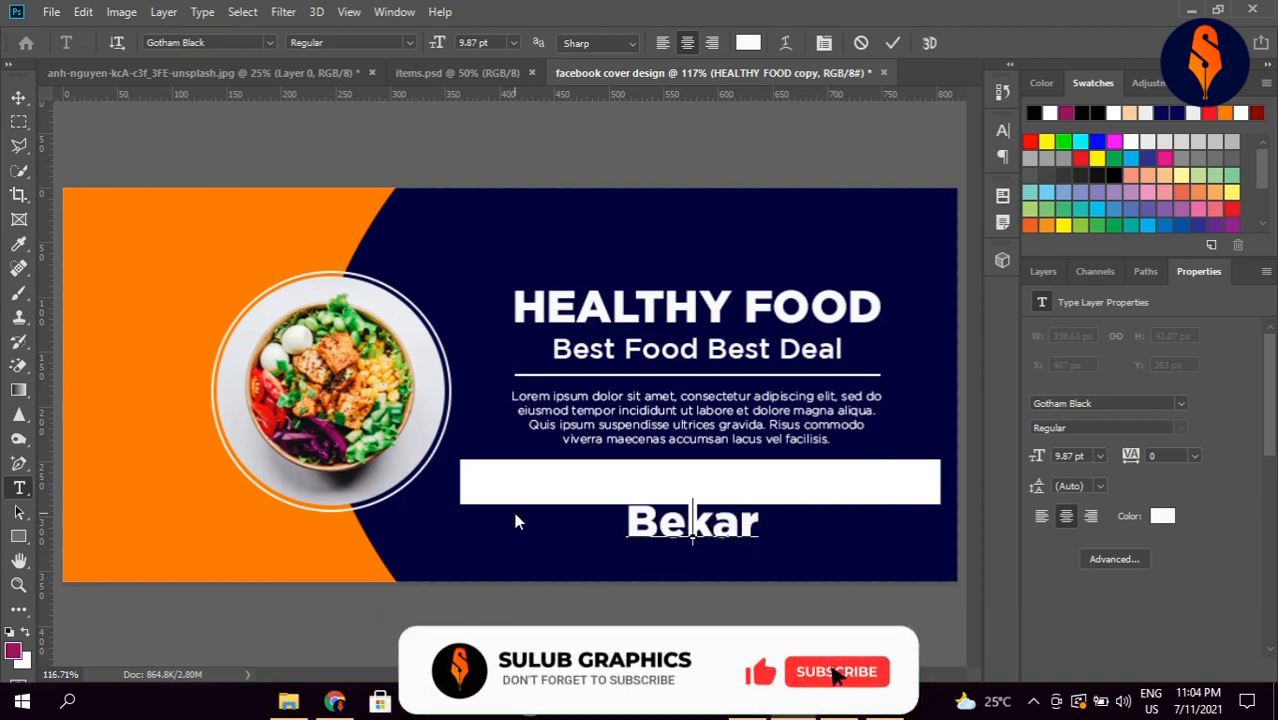
key(BackSpace)
key(BackSpace)
key(BackSpace)
key(BackSpace)
key(BackSpace)
text(B)
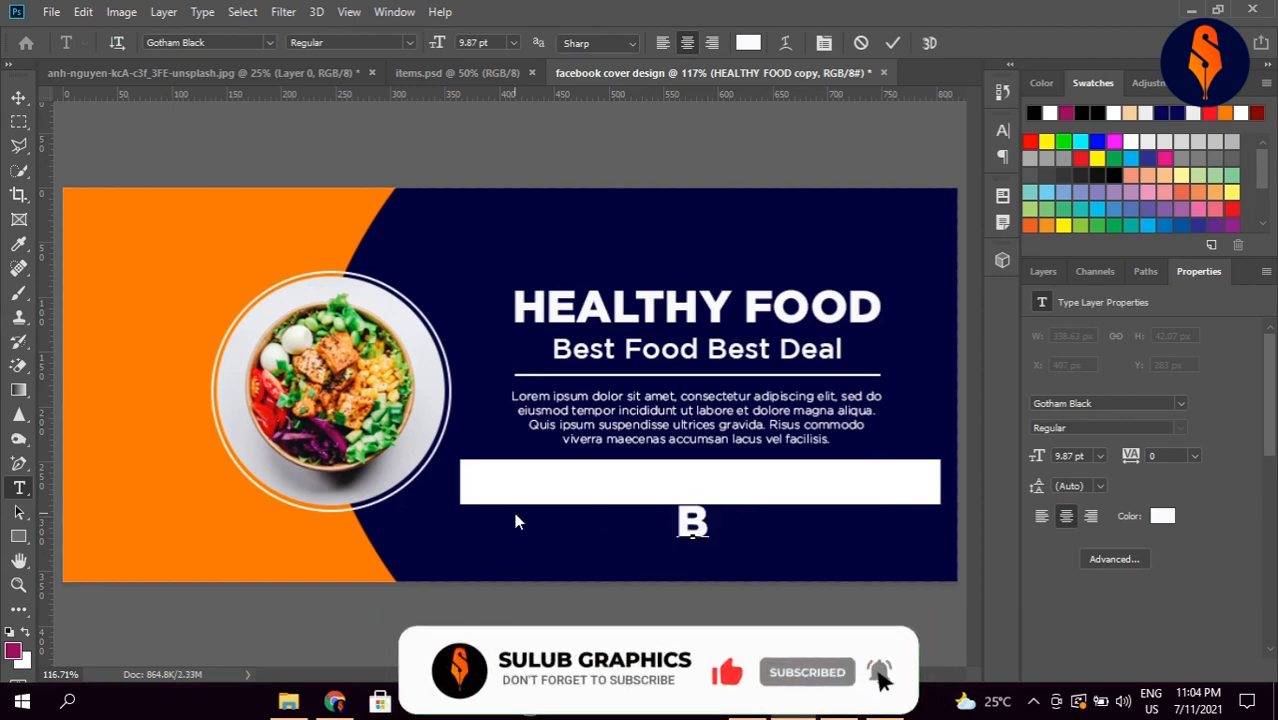
text(EKARY)
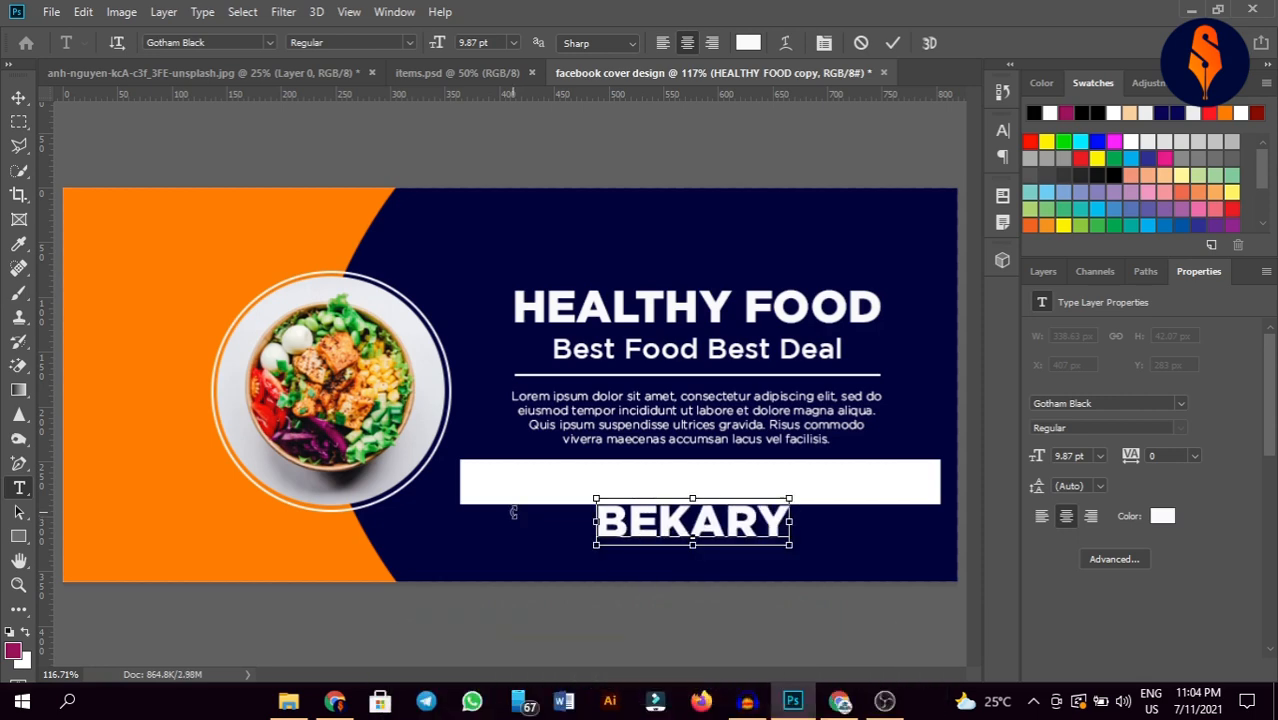
Step: Colour the BEKARY text orange (ff7e00), sampled from the banner curve, and commit it
key(ctrl+a)
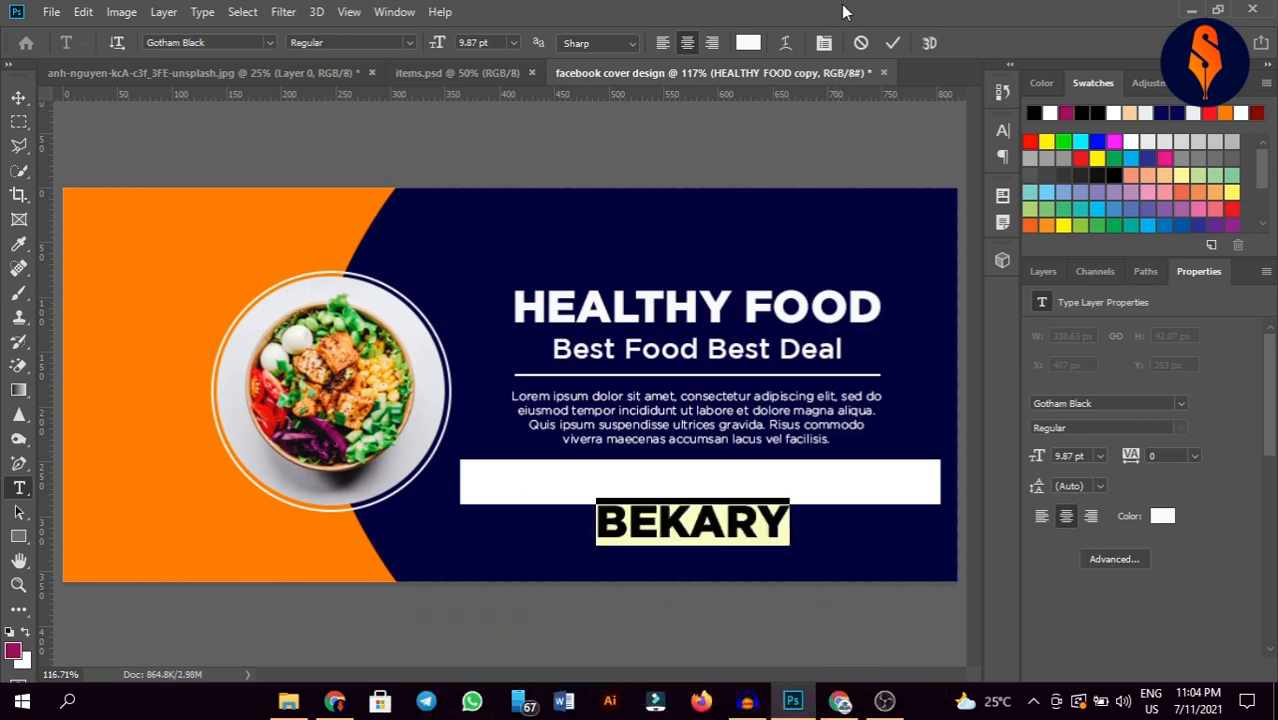
click(748, 42)
click(191, 237)
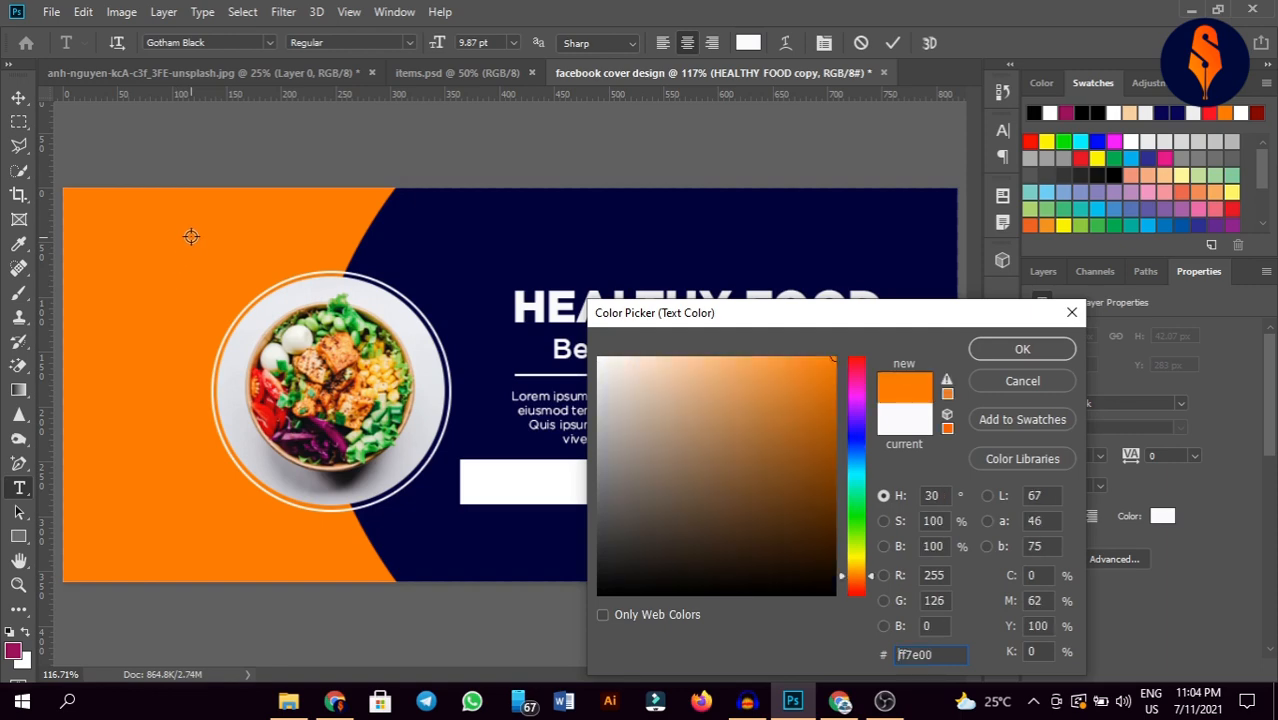
click(1017, 349)
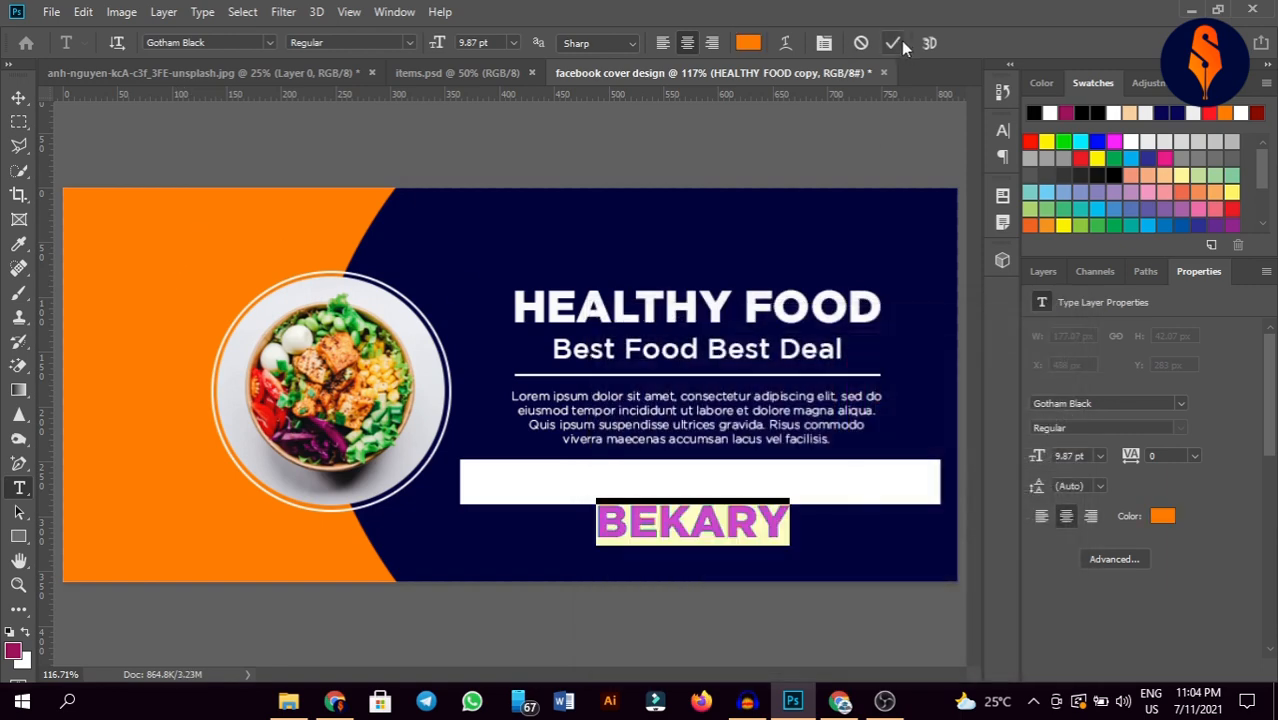
click(897, 42)
Step: Move BEKARY onto the white bar, with its layer above Rectangle 3
key(v)
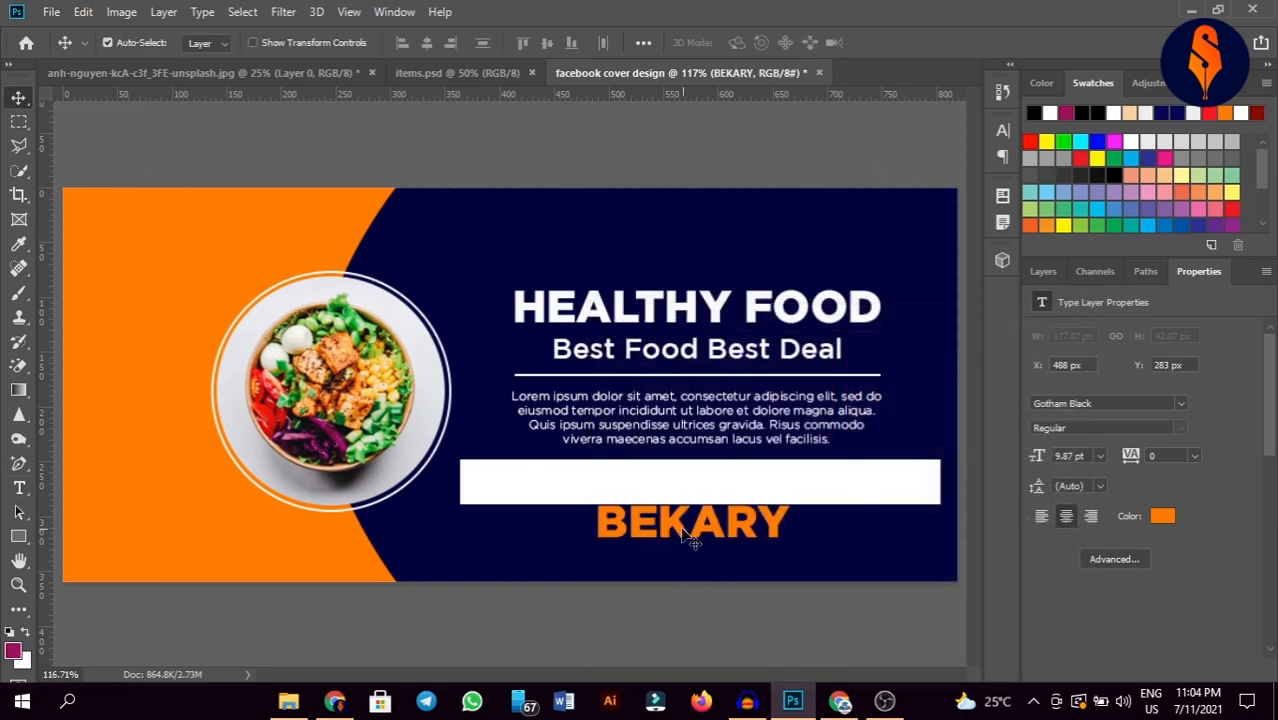
drag(690, 538, 612, 494)
click(1050, 273)
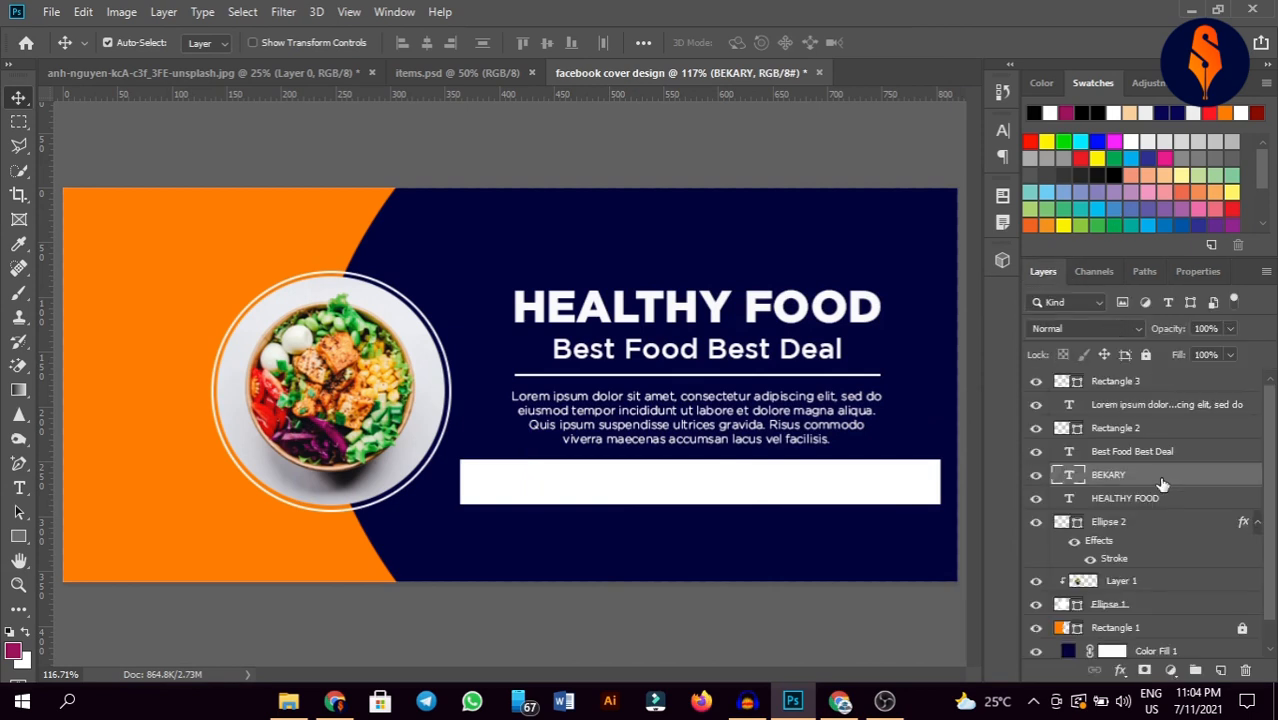
drag(1162, 484, 1172, 330)
drag(1166, 380, 1162, 374)
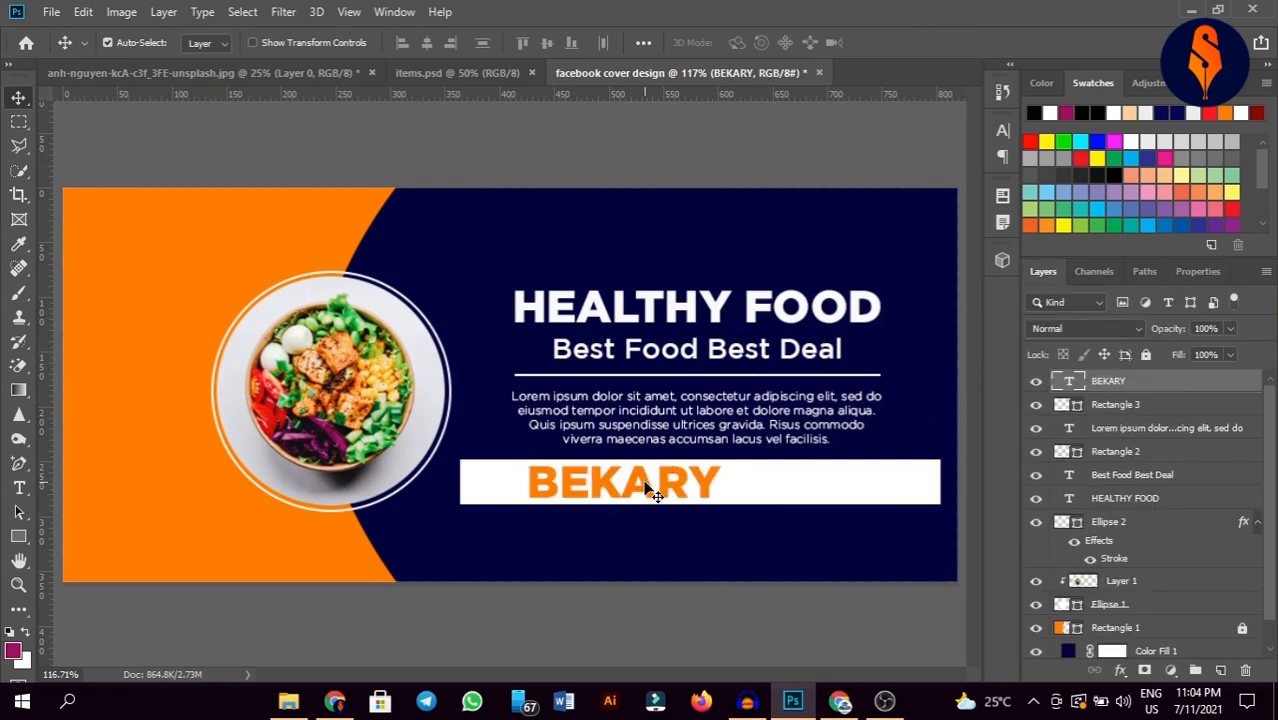
Step: Scale BEKARY to 70% to fit the bar, and add a copy to its right
key(ctrl+t)
drag(722, 482, 570, 484)
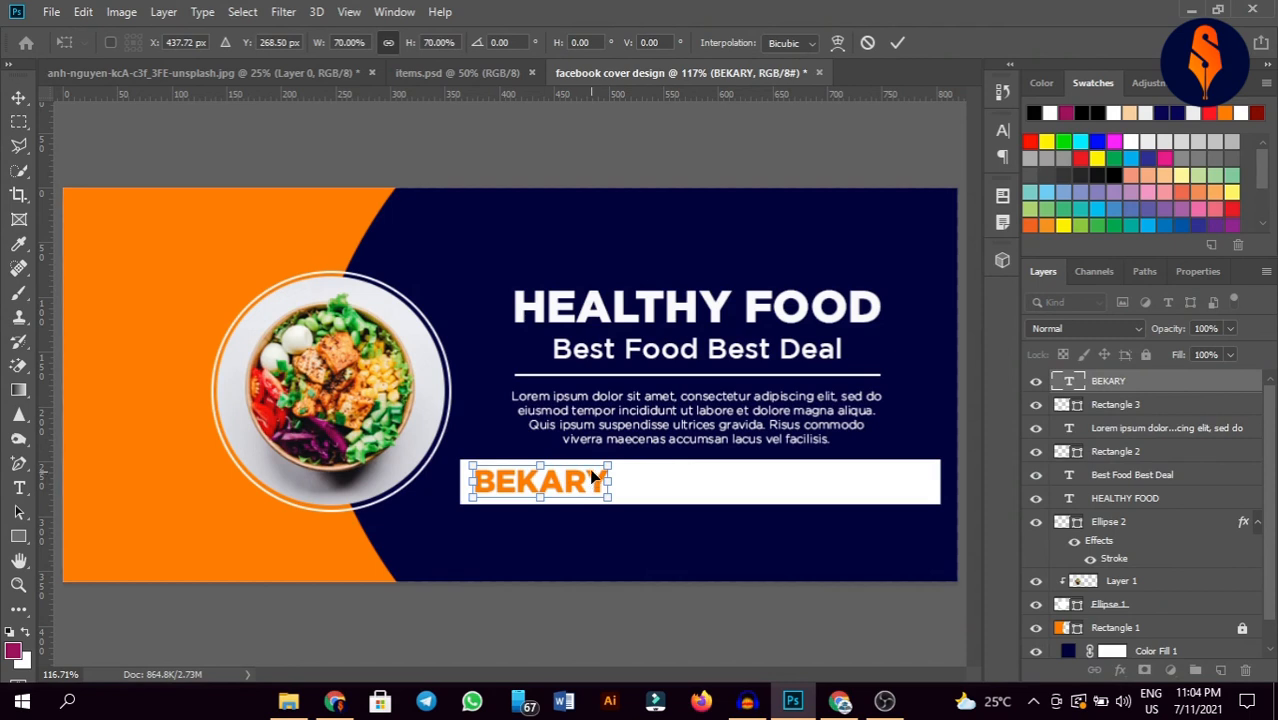
key(Down)
key(Down)
click(903, 44)
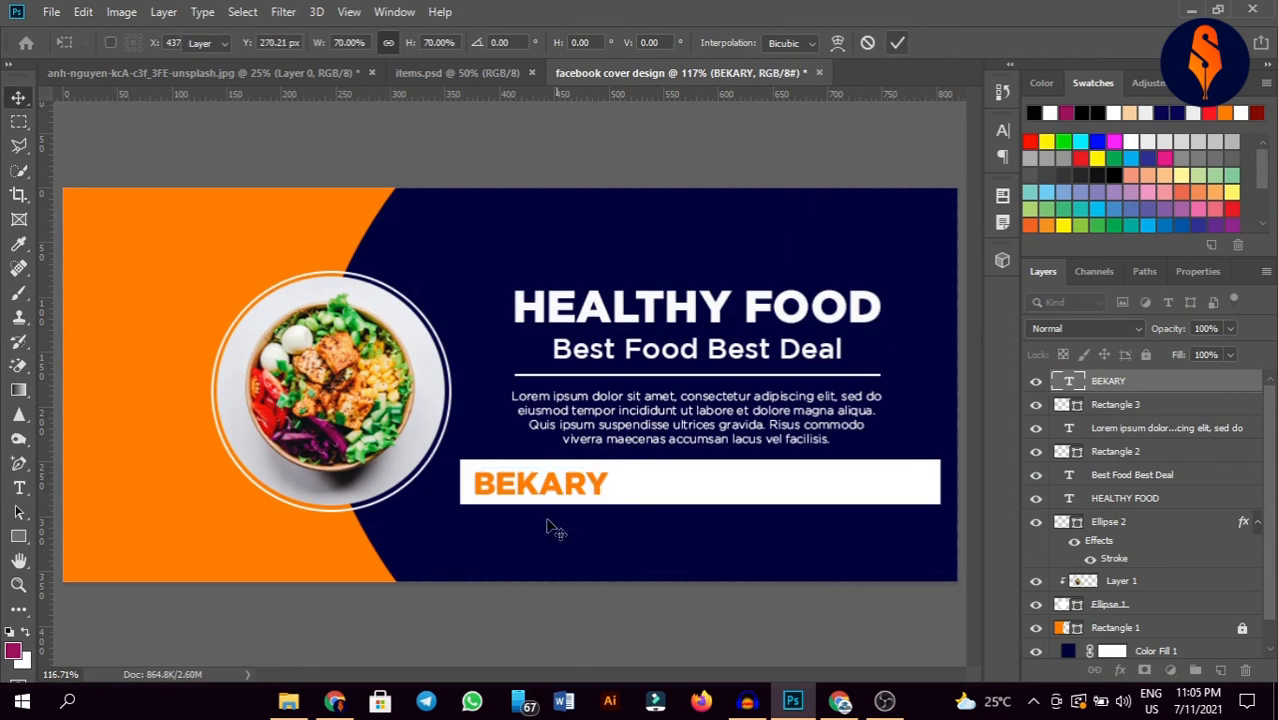
drag(568, 497, 714, 491)
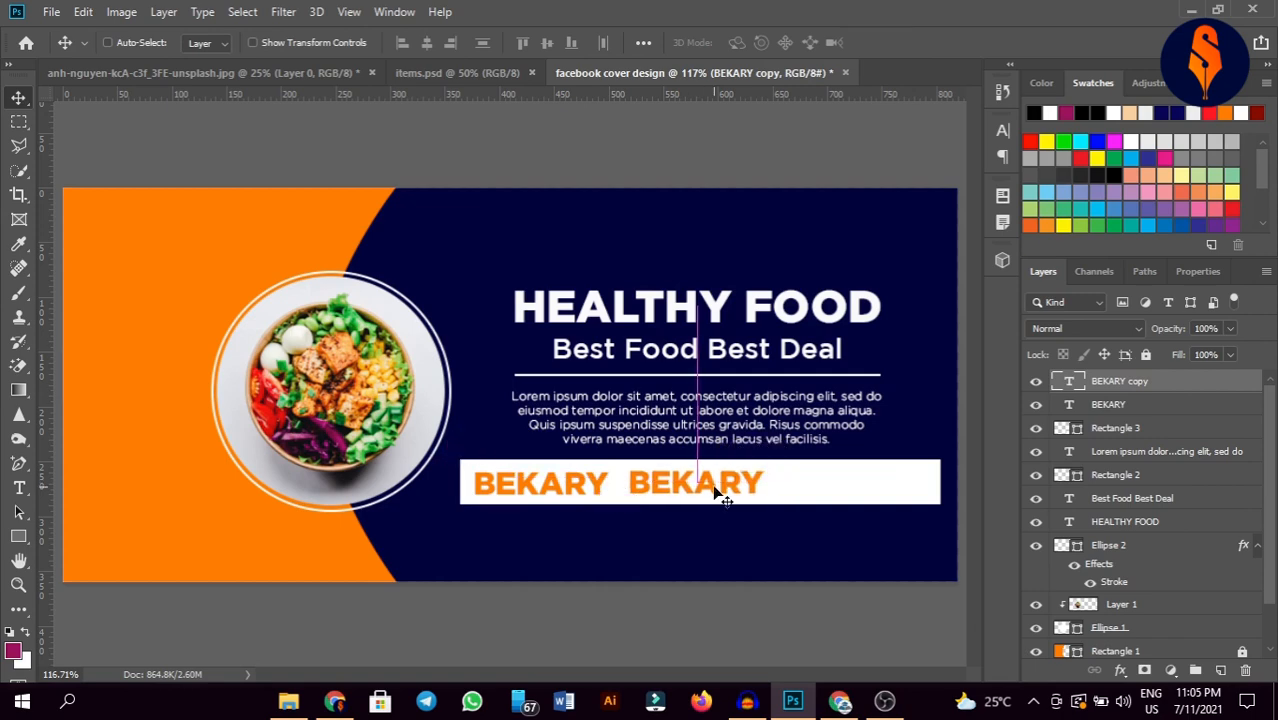
Step: Change the copied BEKARY word to 'BURGER'
key(t)
double_click(707, 485)
click(704, 484)
key(ctrl+a)
key(BackSpace)
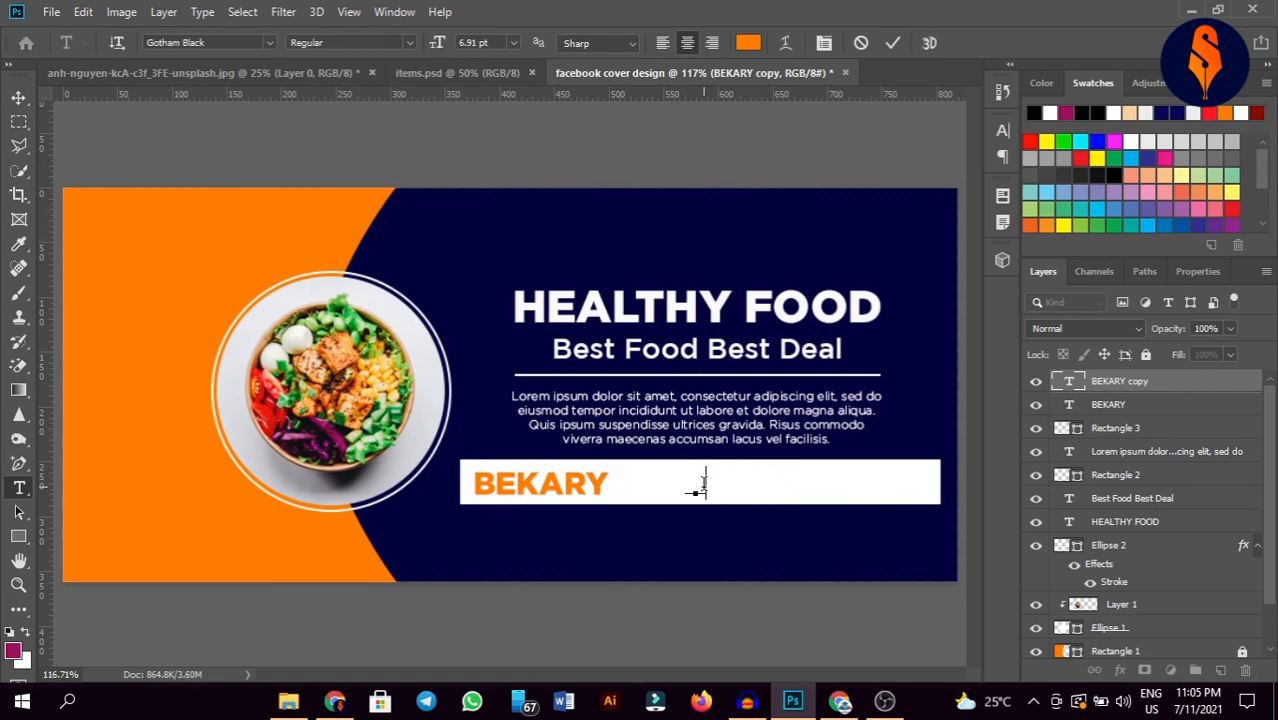
text(BURGER)
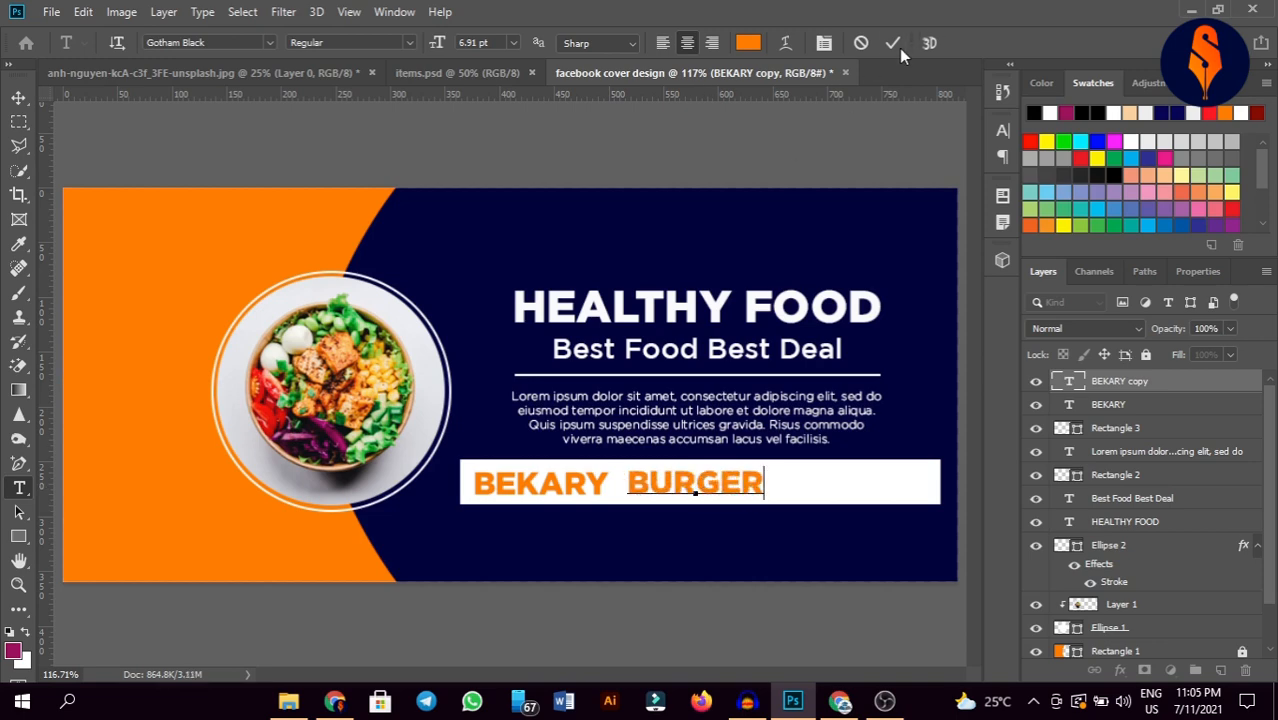
click(893, 43)
Step: Add a 'SALAD' copy beside BURGER, then select all three menu words for transforming
key(v)
drag(731, 493, 883, 497)
key(t)
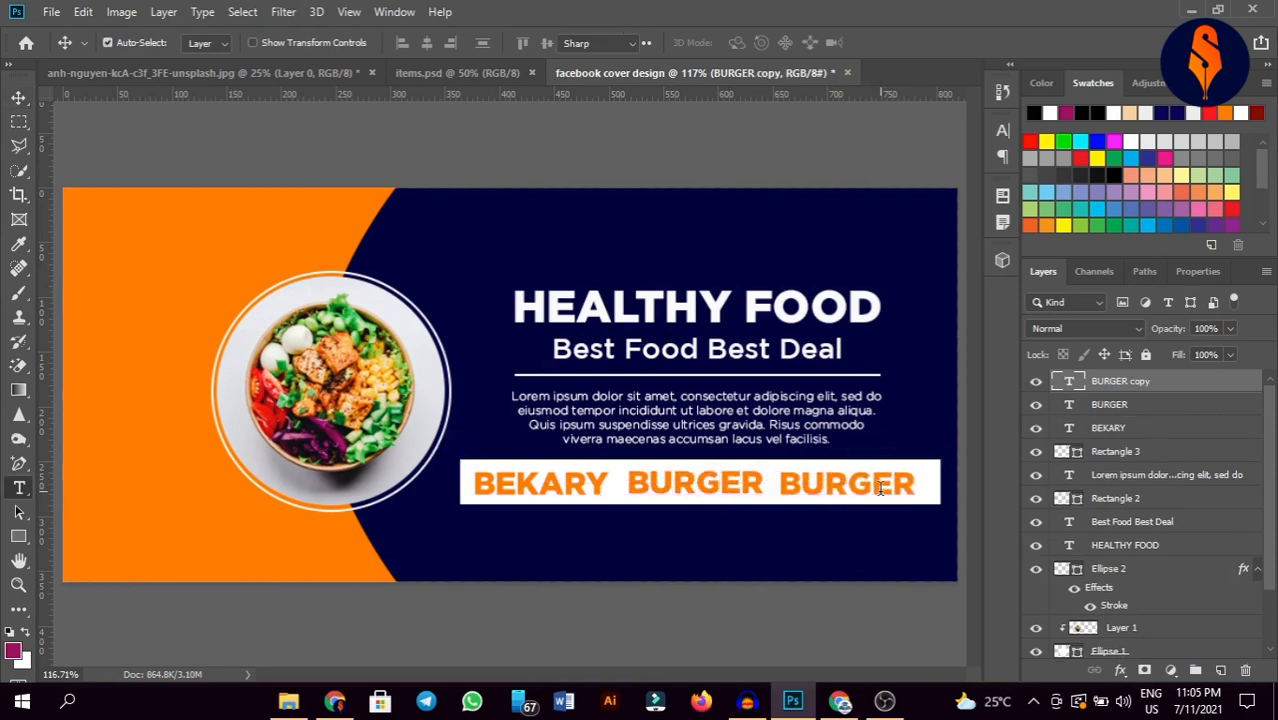
double_click(880, 487)
text(SA)
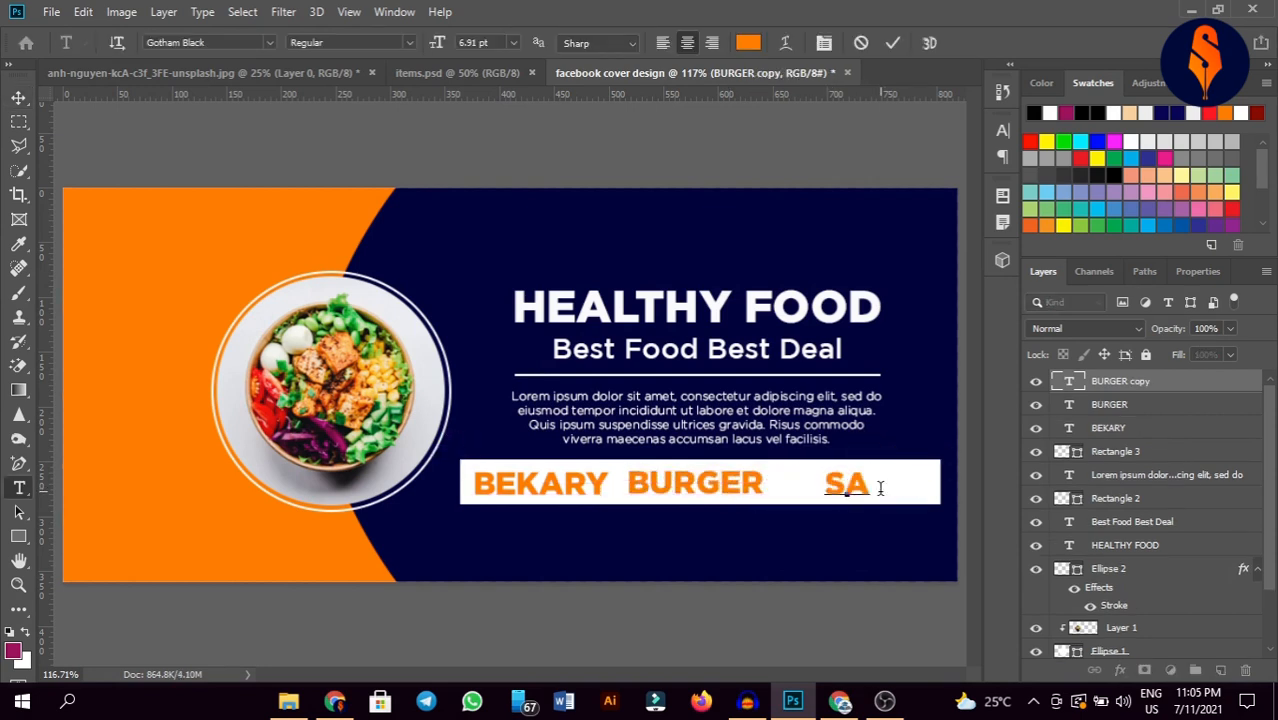
text(LAD)
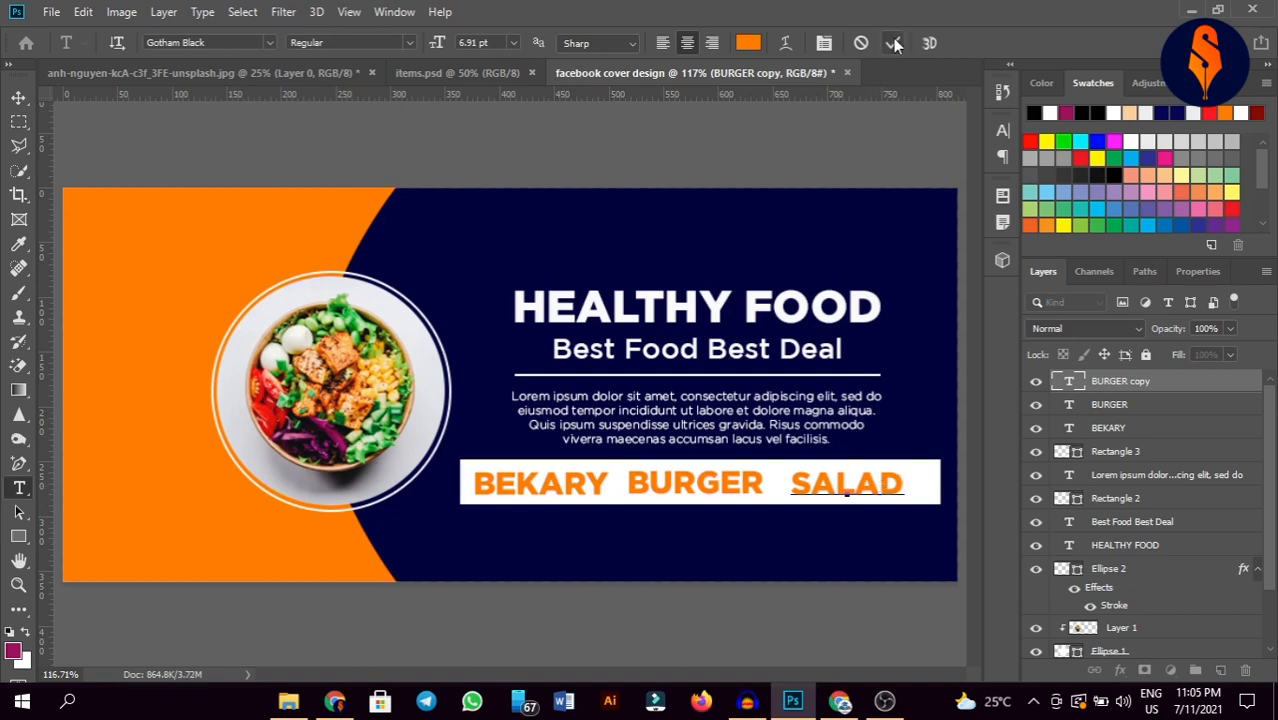
click(895, 44)
key(v)
mouse_move(892, 485)
mouse_down()
mouse_move(868, 482)
mouse_move(880, 483)
mouse_up()
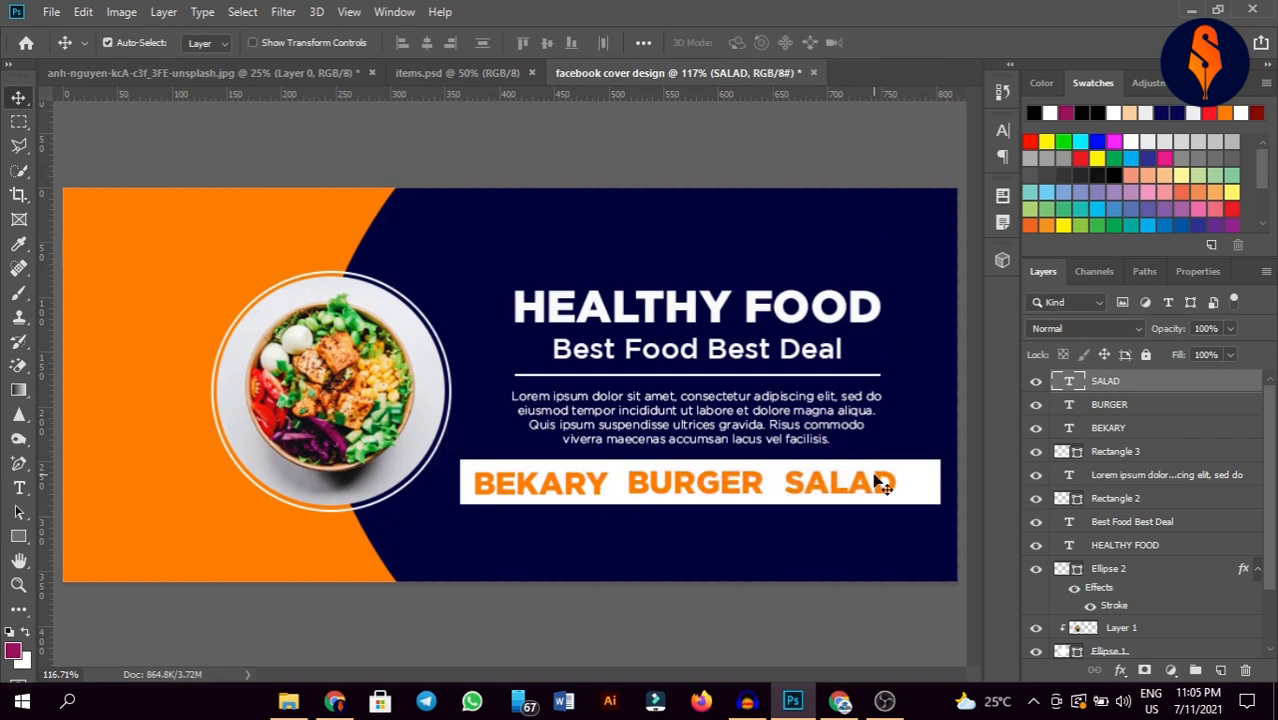
shift+click(1128, 430)
key(ctrl+t)
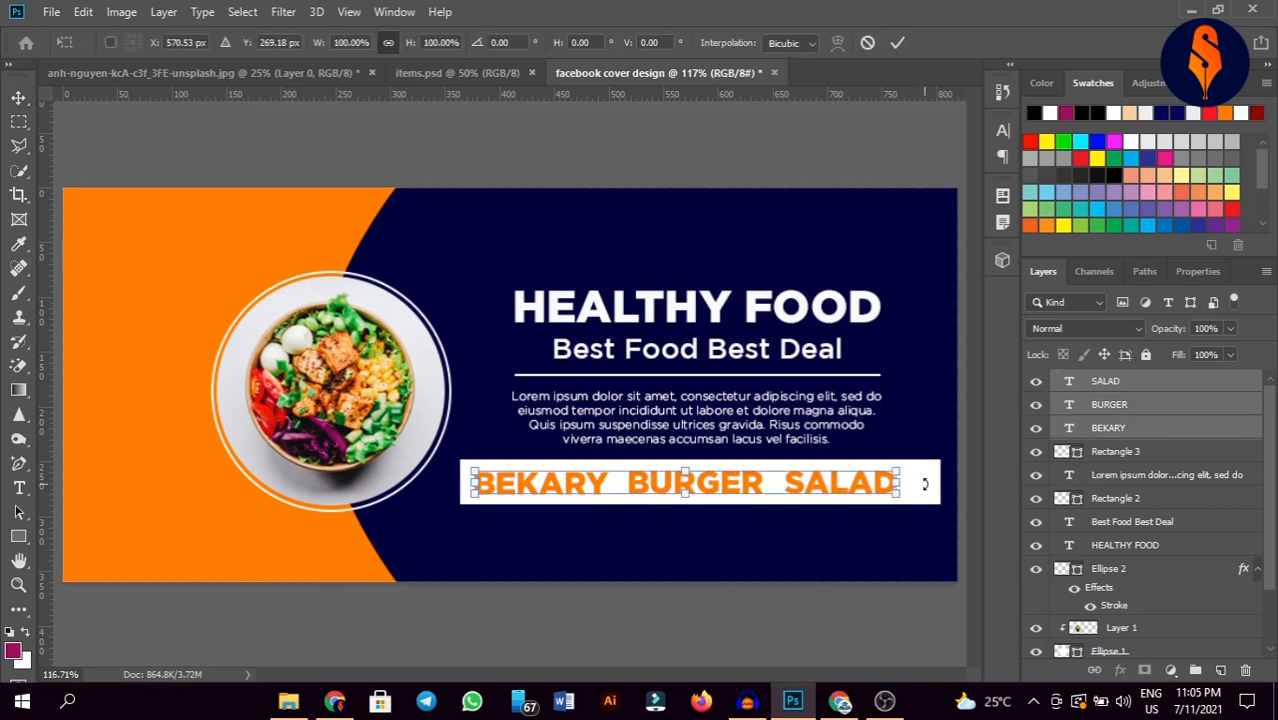
Step: Narrow the three menu words to about 75% width and delete the duplicate lower row
drag(902, 487, 818, 567)
click(897, 44)
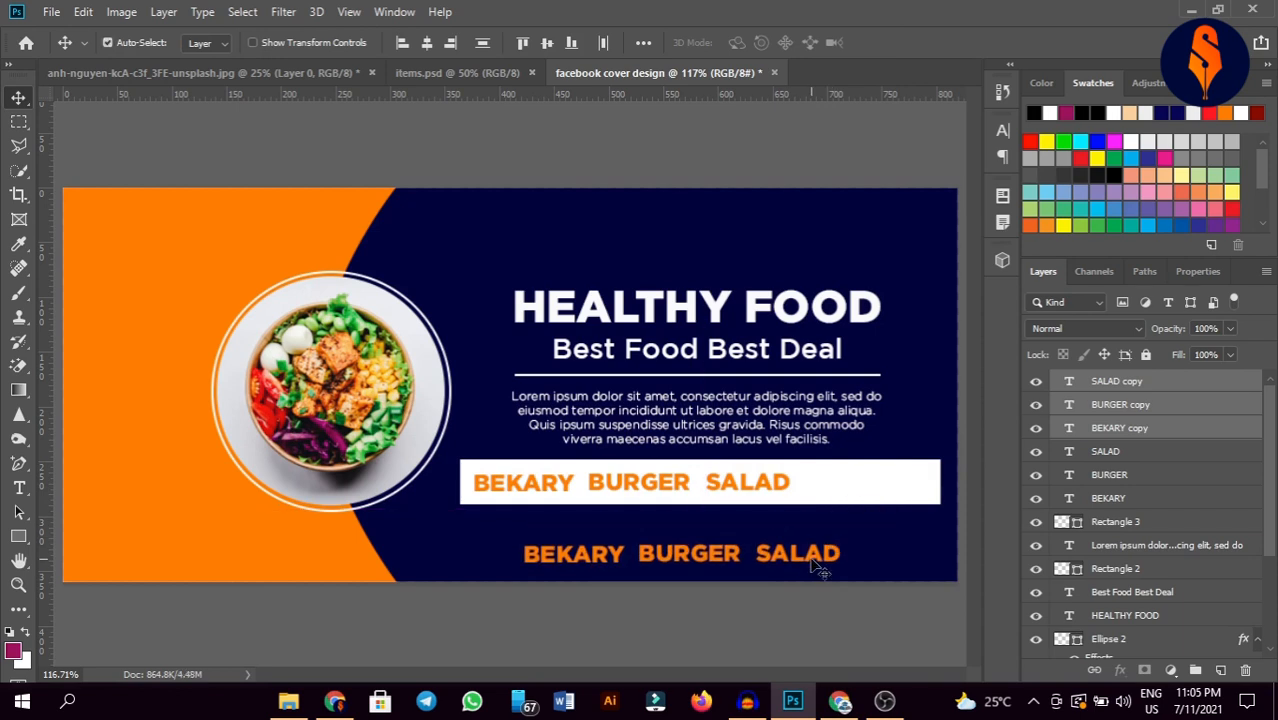
key(Delete)
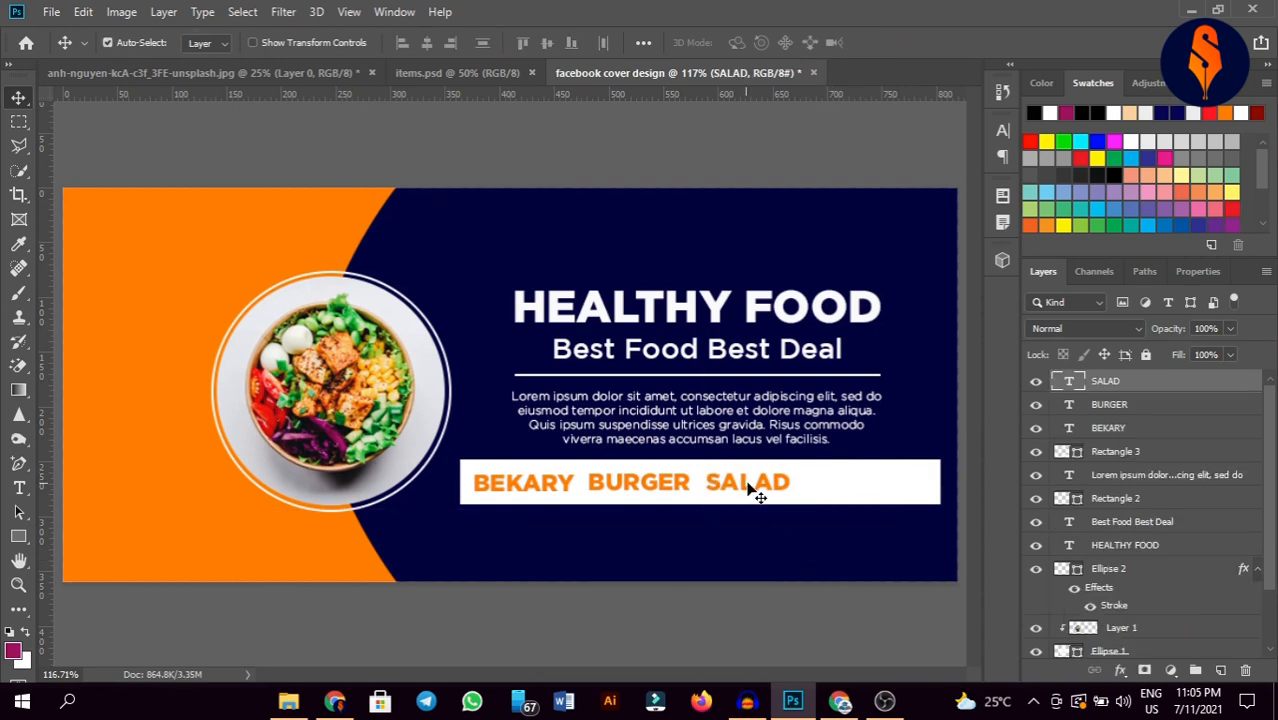
Step: Add a 'CHICKEN' copy of SALAD to its right
drag(748, 490, 841, 486)
double_click(843, 488)
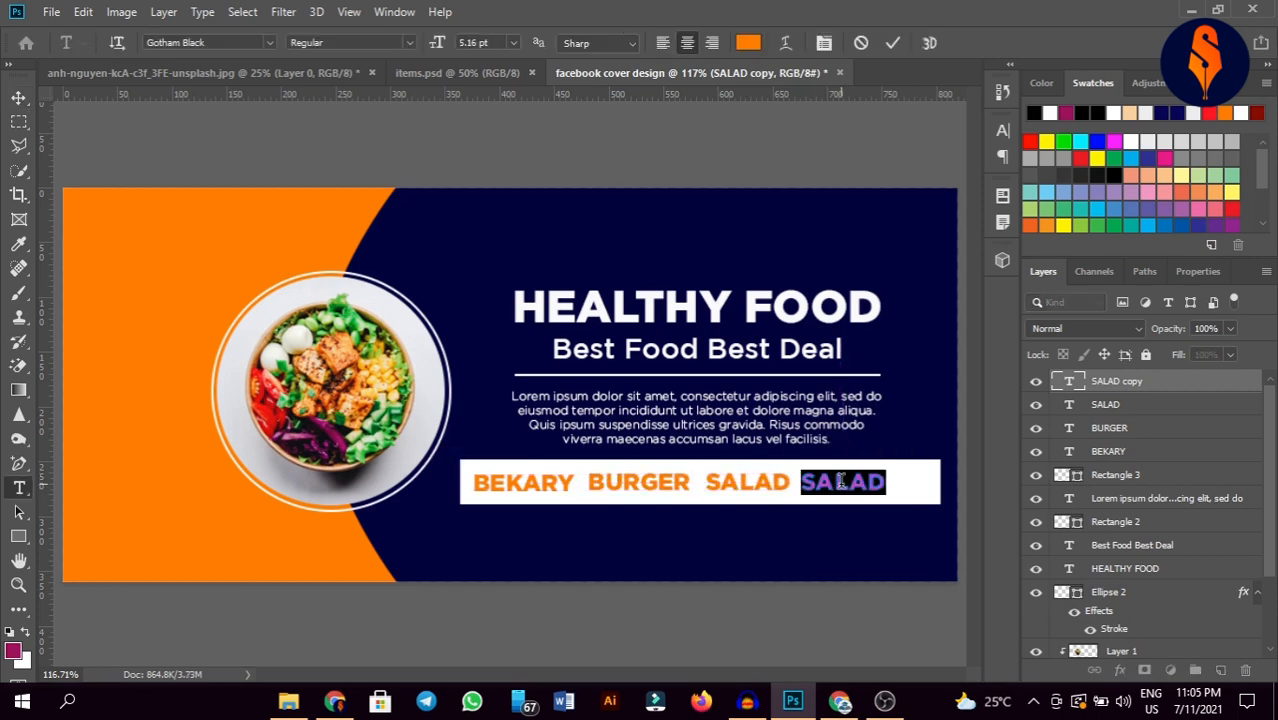
click(842, 482)
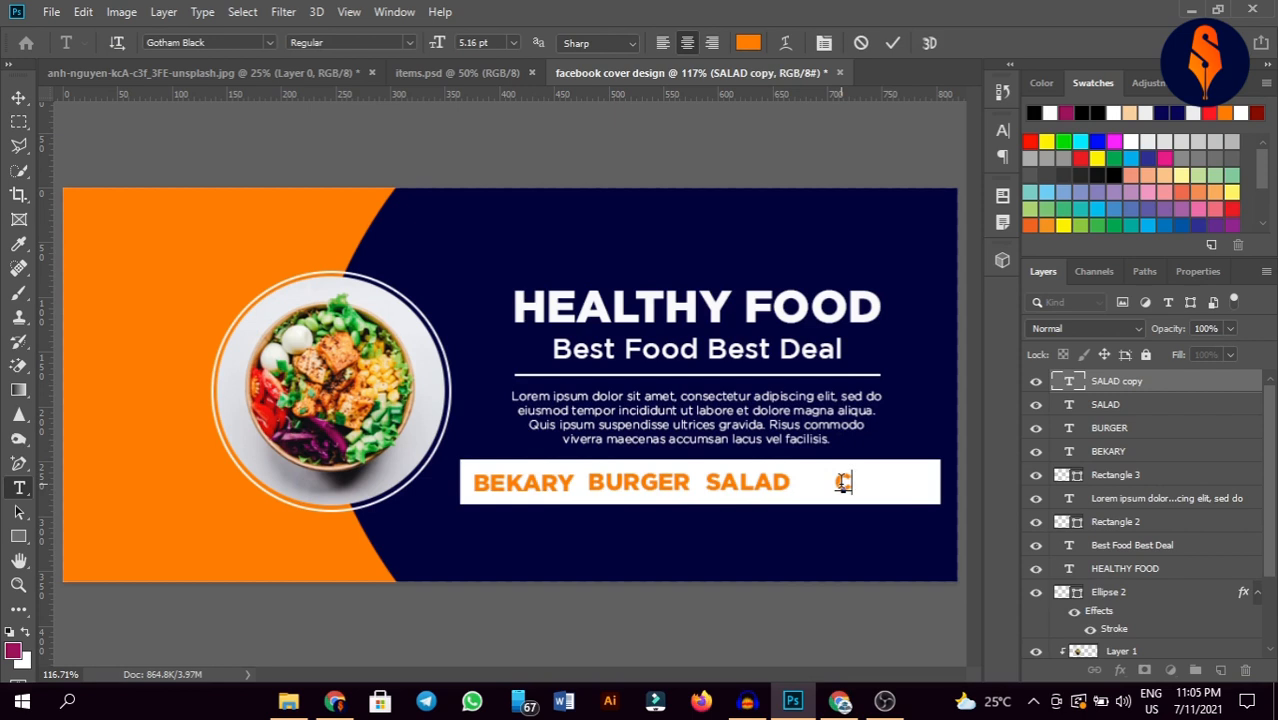
text(HICKEN)
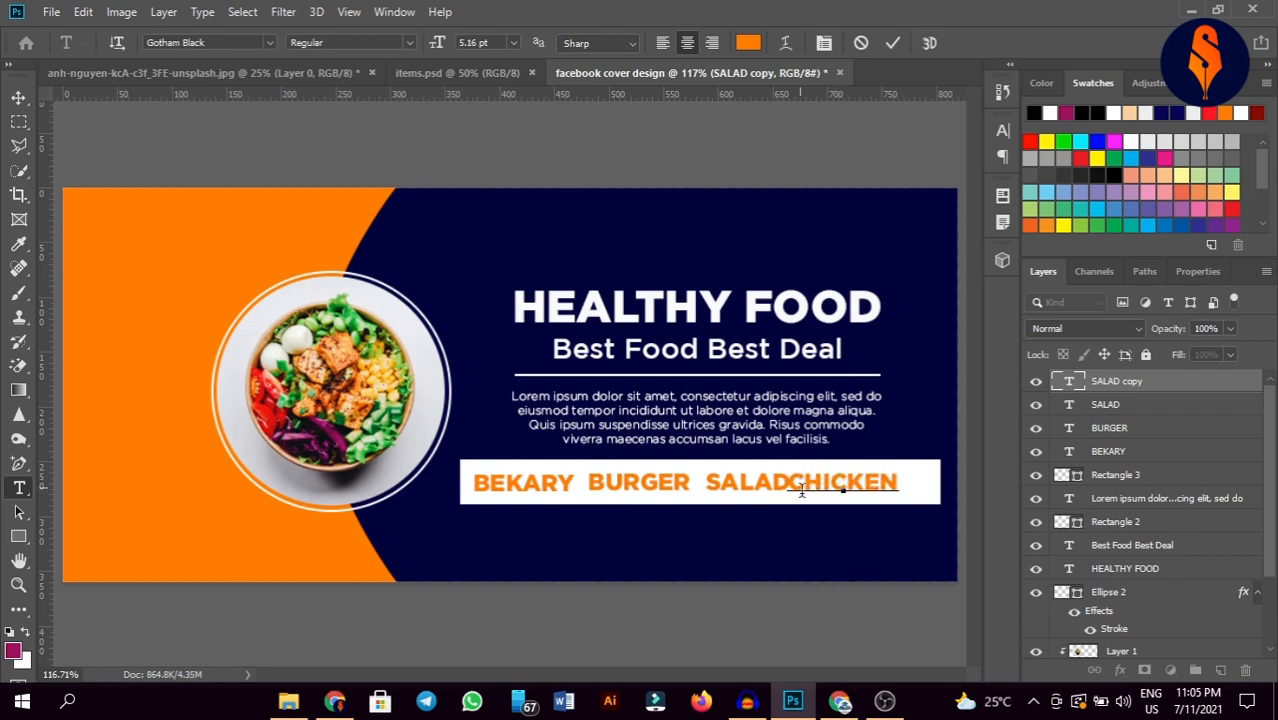
drag(819, 500, 836, 500)
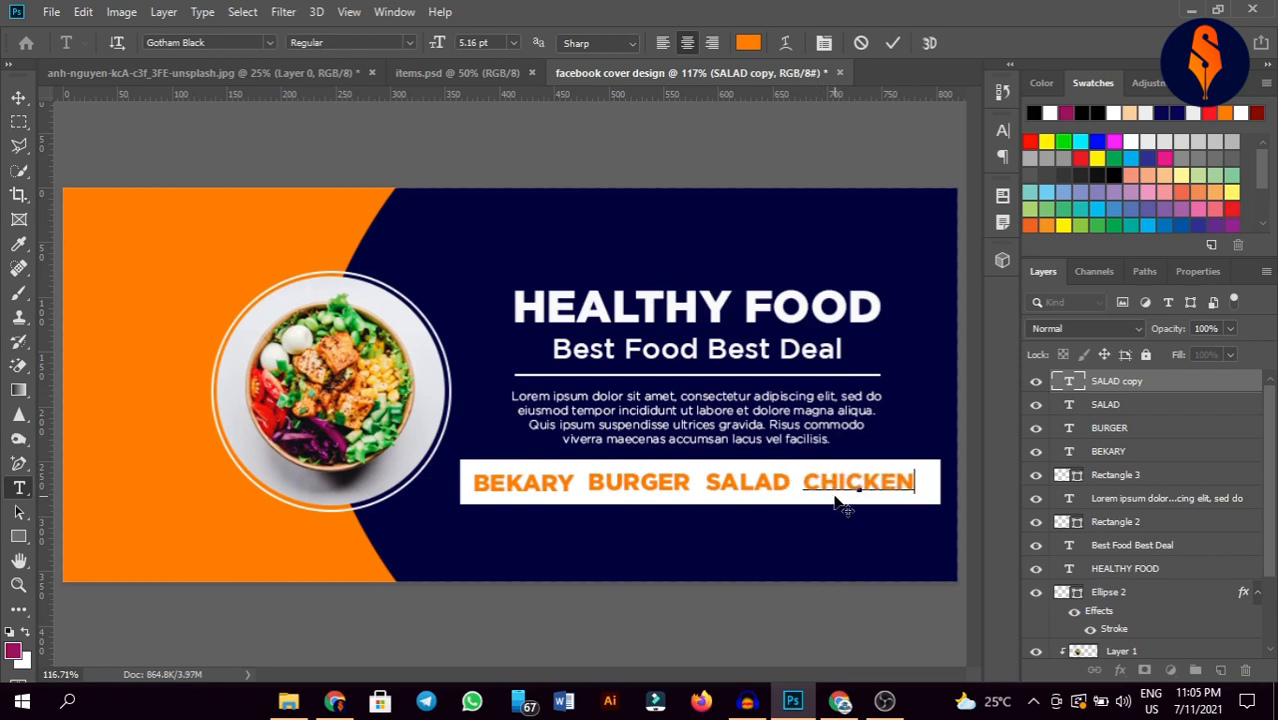
click(892, 42)
key(v)
Step: Draw a small dot between BEKARY and BURGER and fill it with the background navy
drag(18, 536, 100, 571)
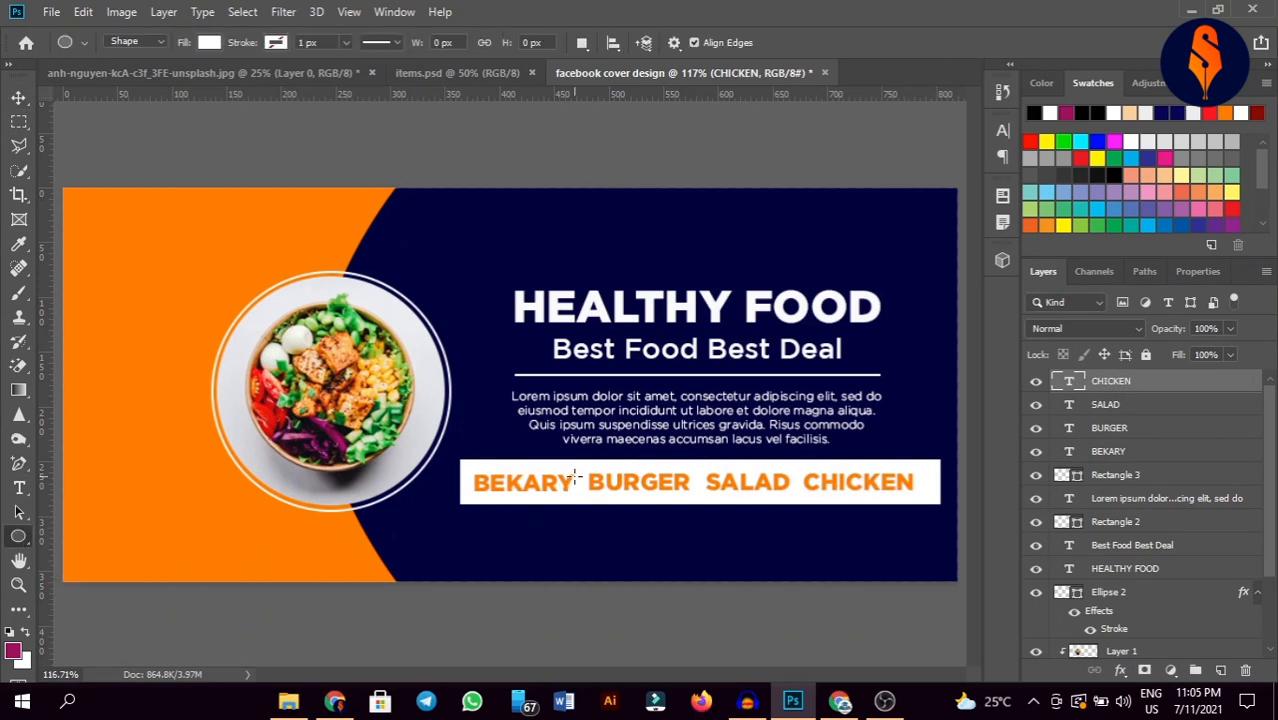
drag(580, 478, 586, 485)
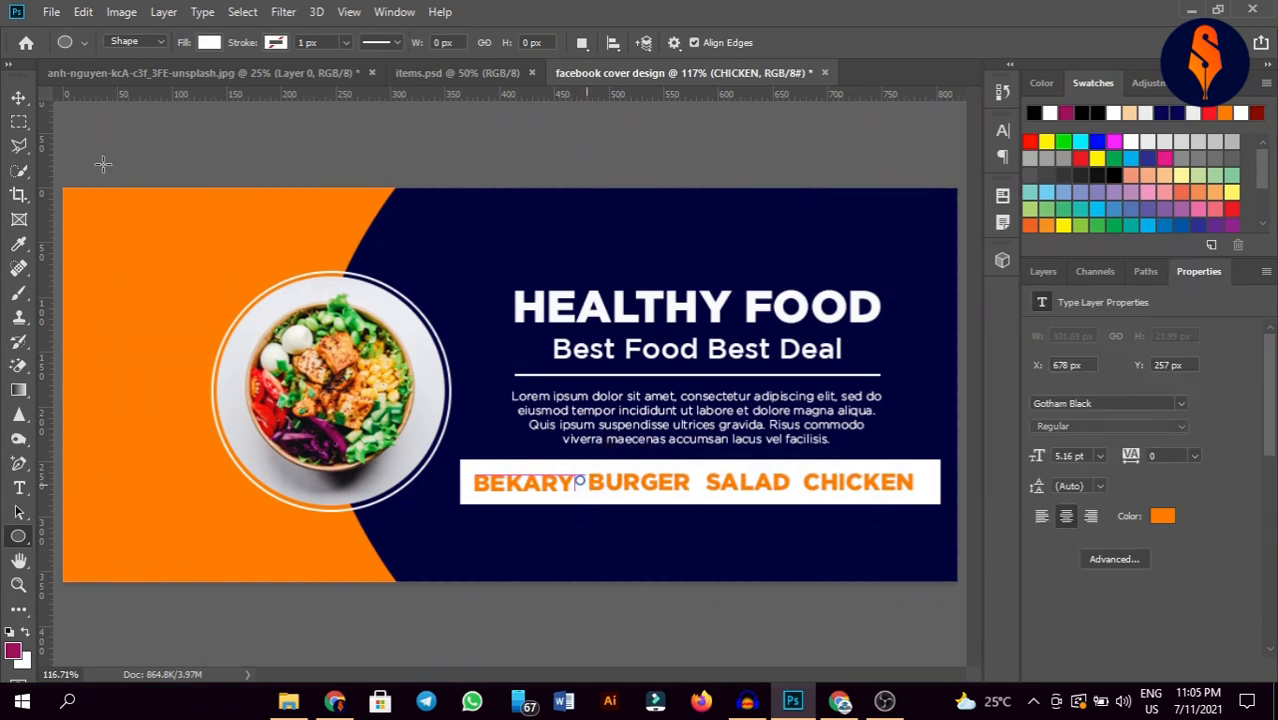
key(v)
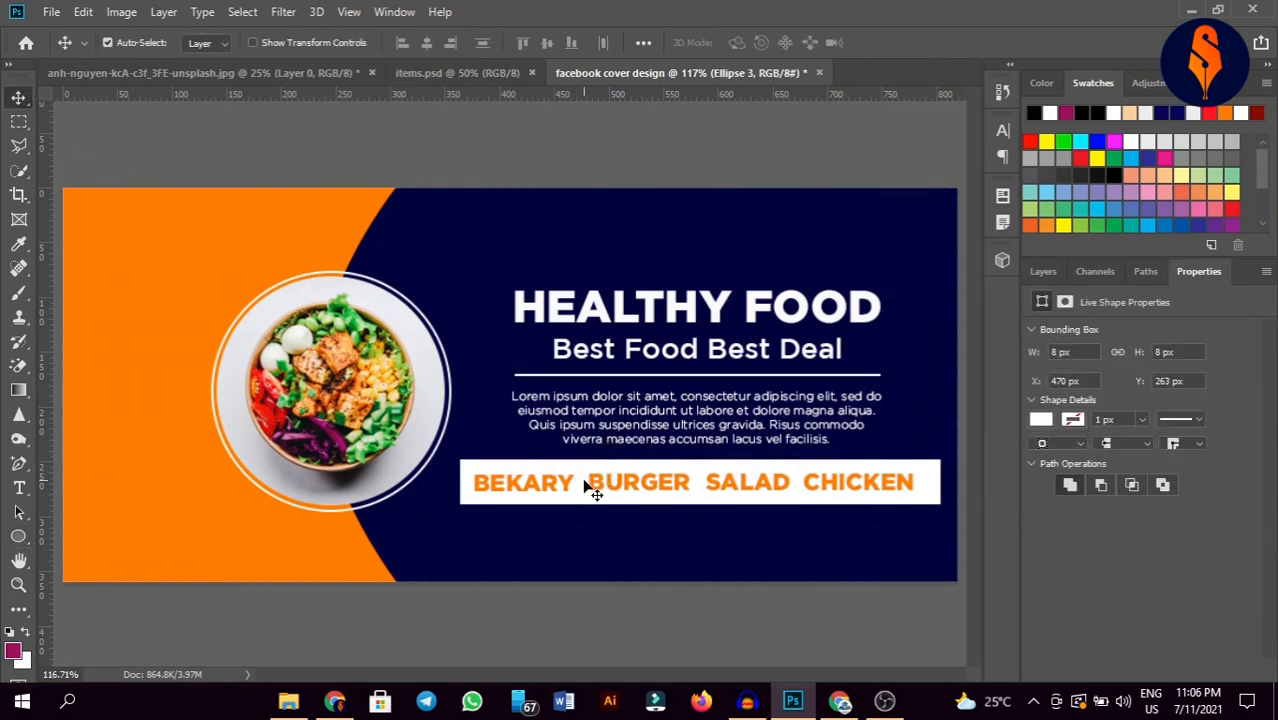
click(1042, 271)
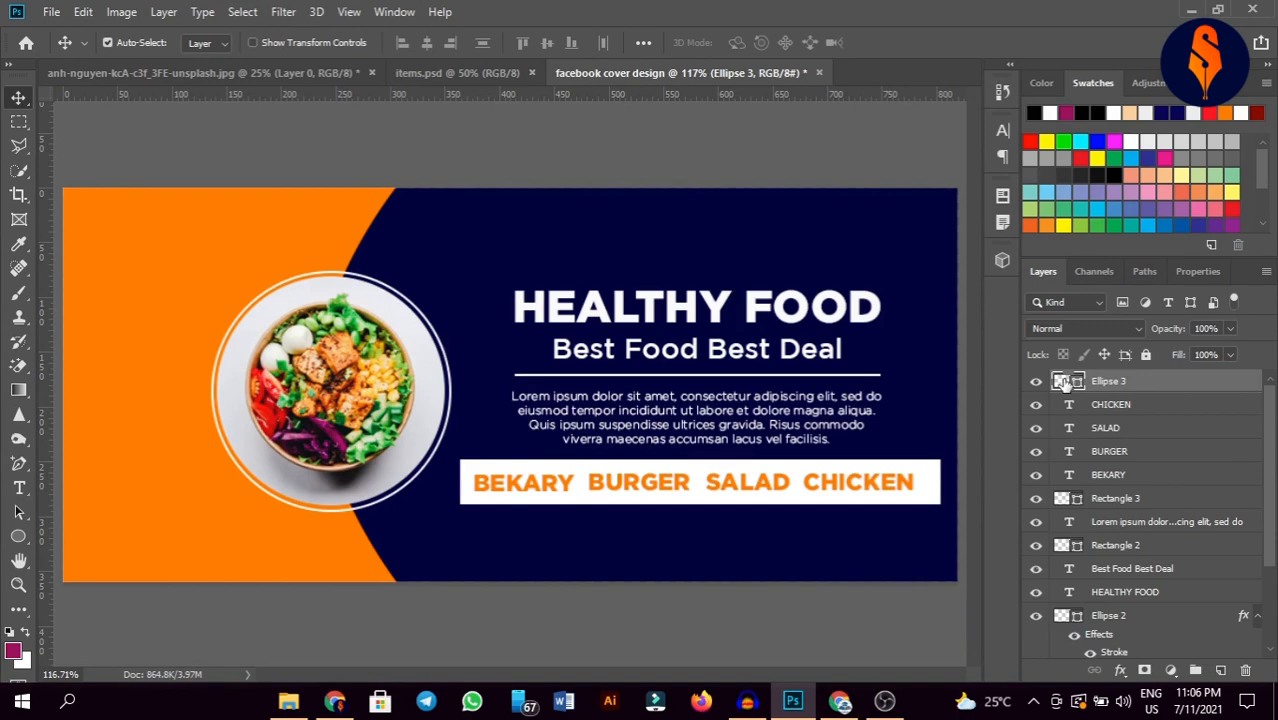
double_click(1064, 384)
click(612, 228)
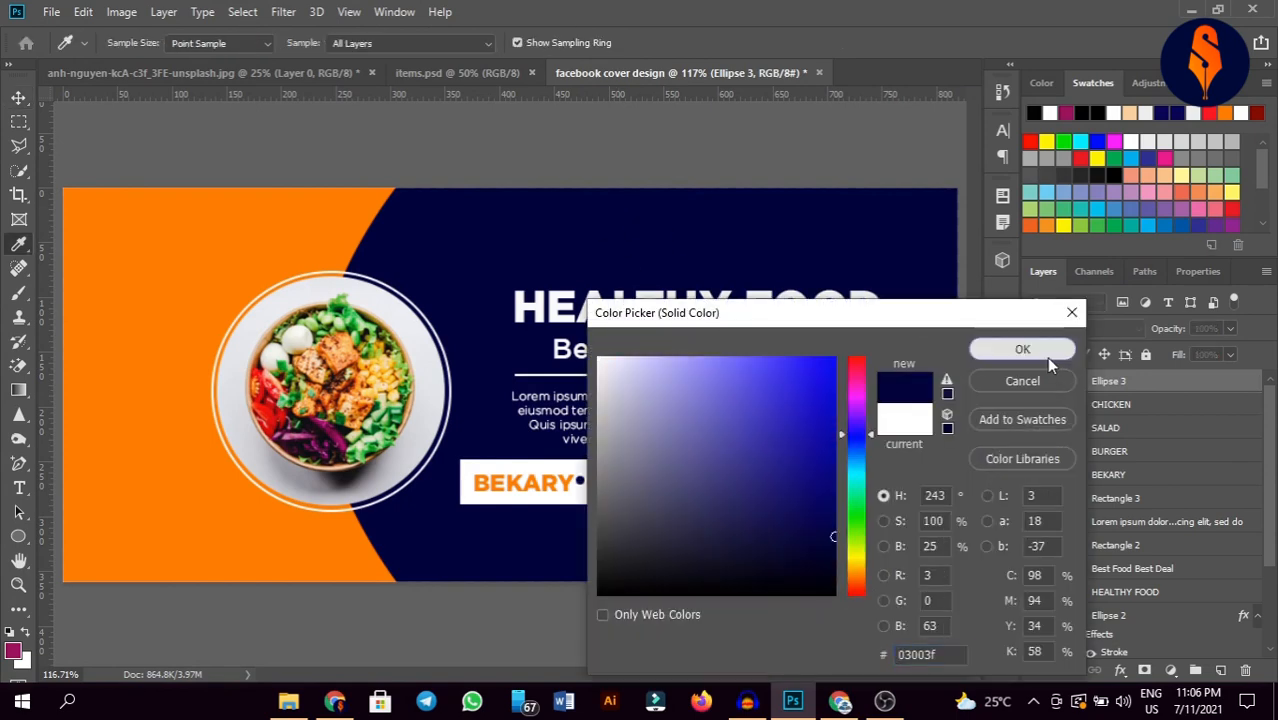
click(1038, 352)
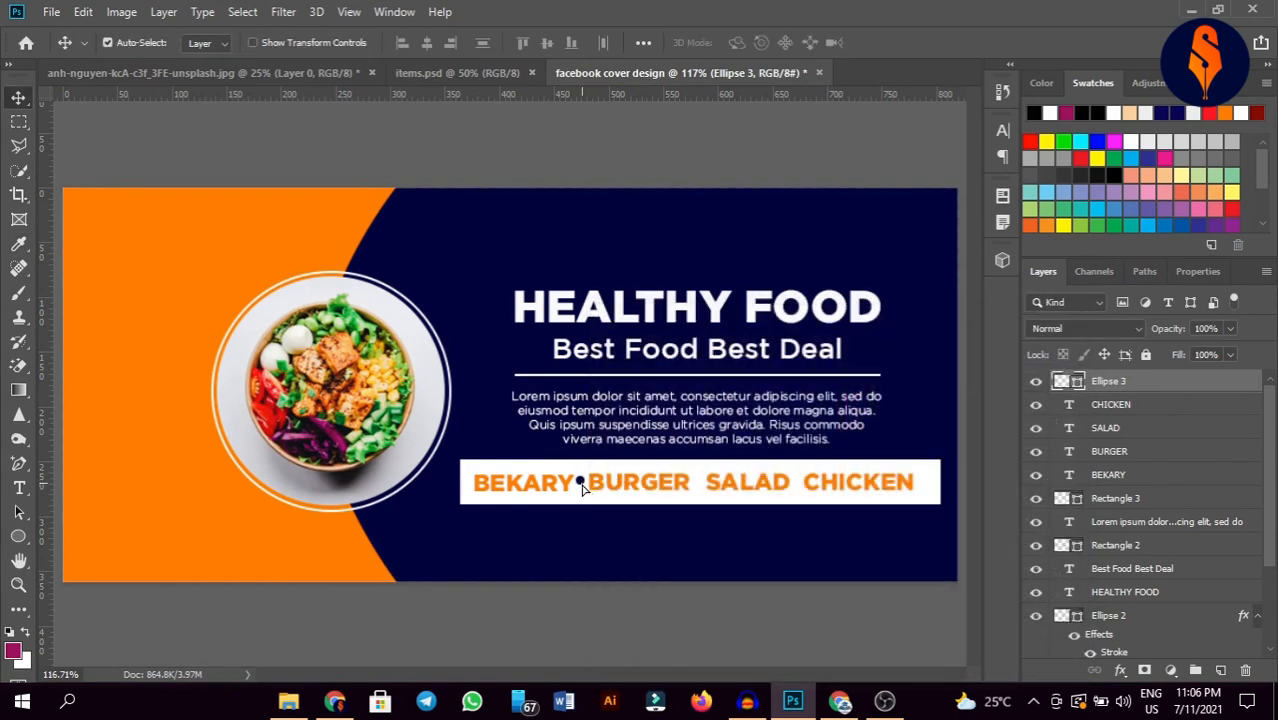
Step: Copy the navy dot between BURGER and SALAD, and between SALAD and CHICKEN
drag(583, 487, 850, 490)
key(ctrl+j)
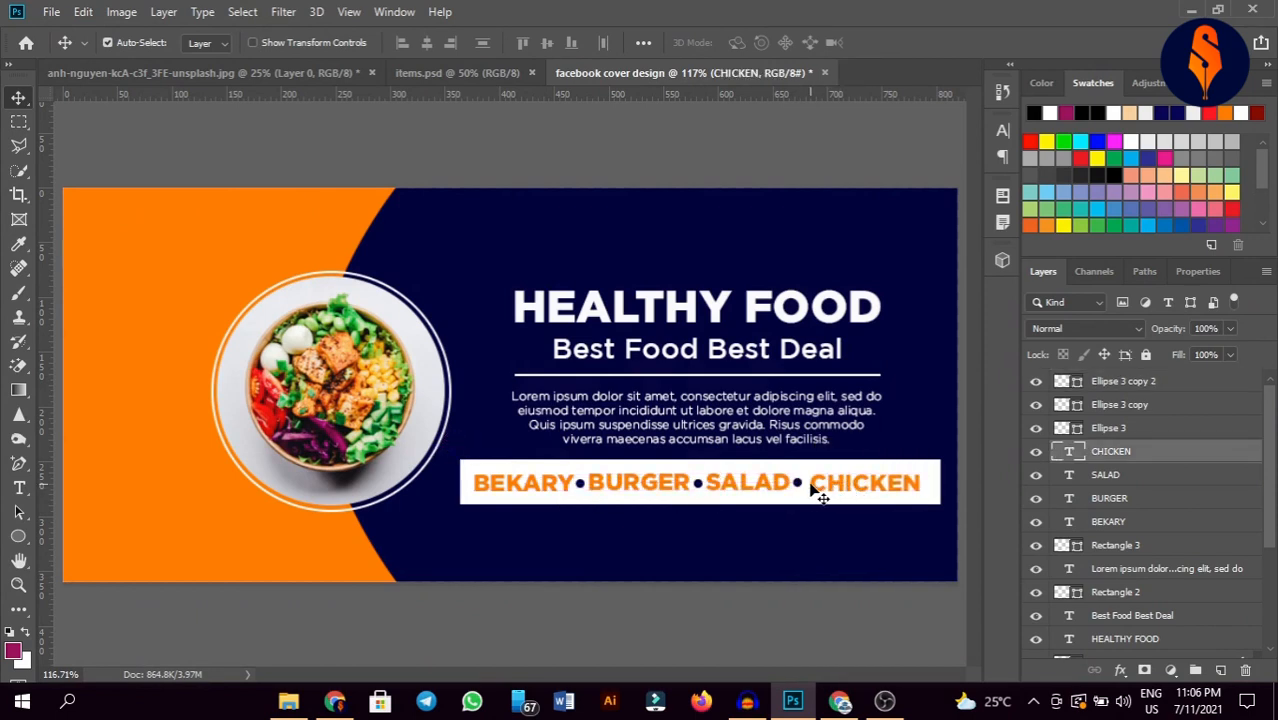
click(798, 483)
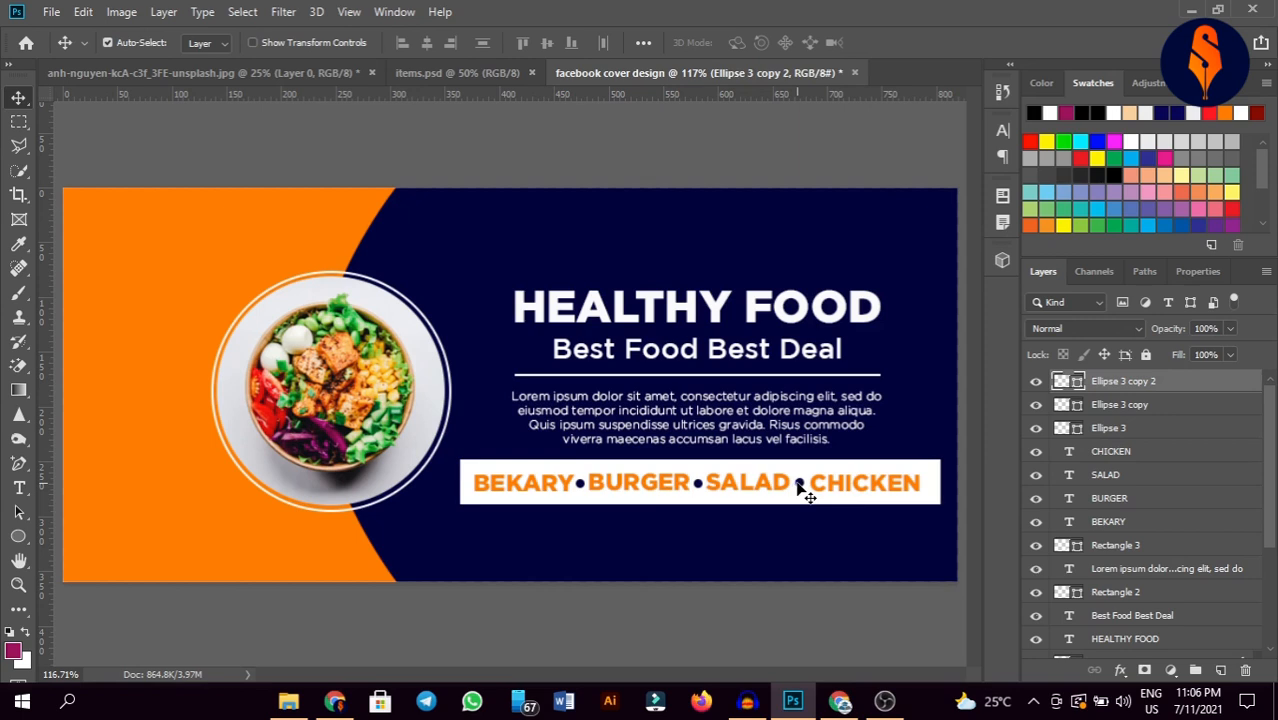
click(866, 487)
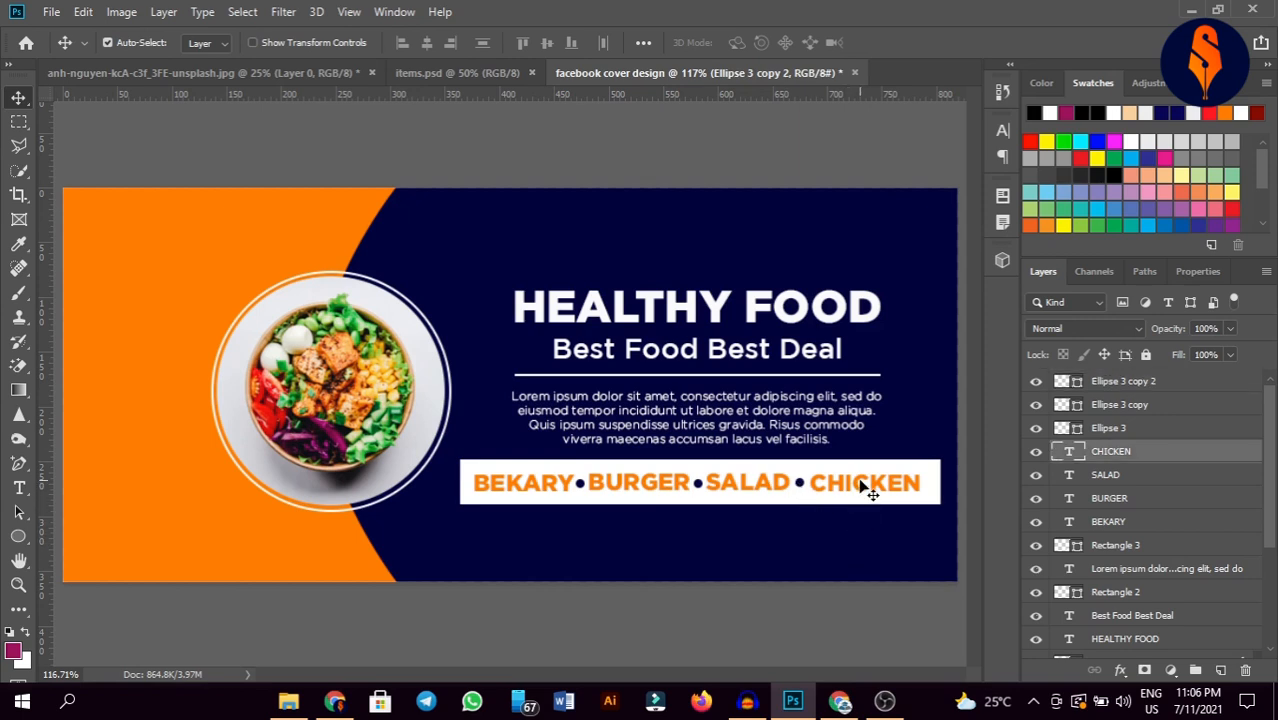
click(812, 633)
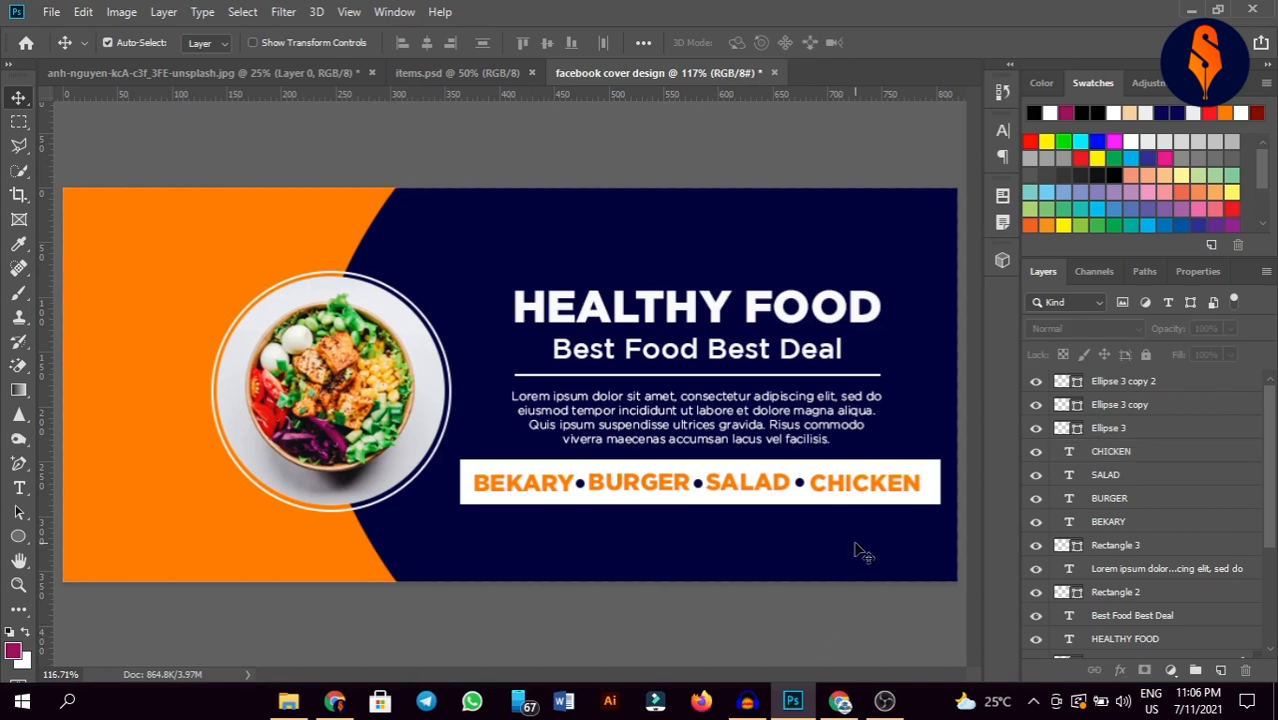
Step: Fill the white menu bar with the banner's orange
click(556, 503)
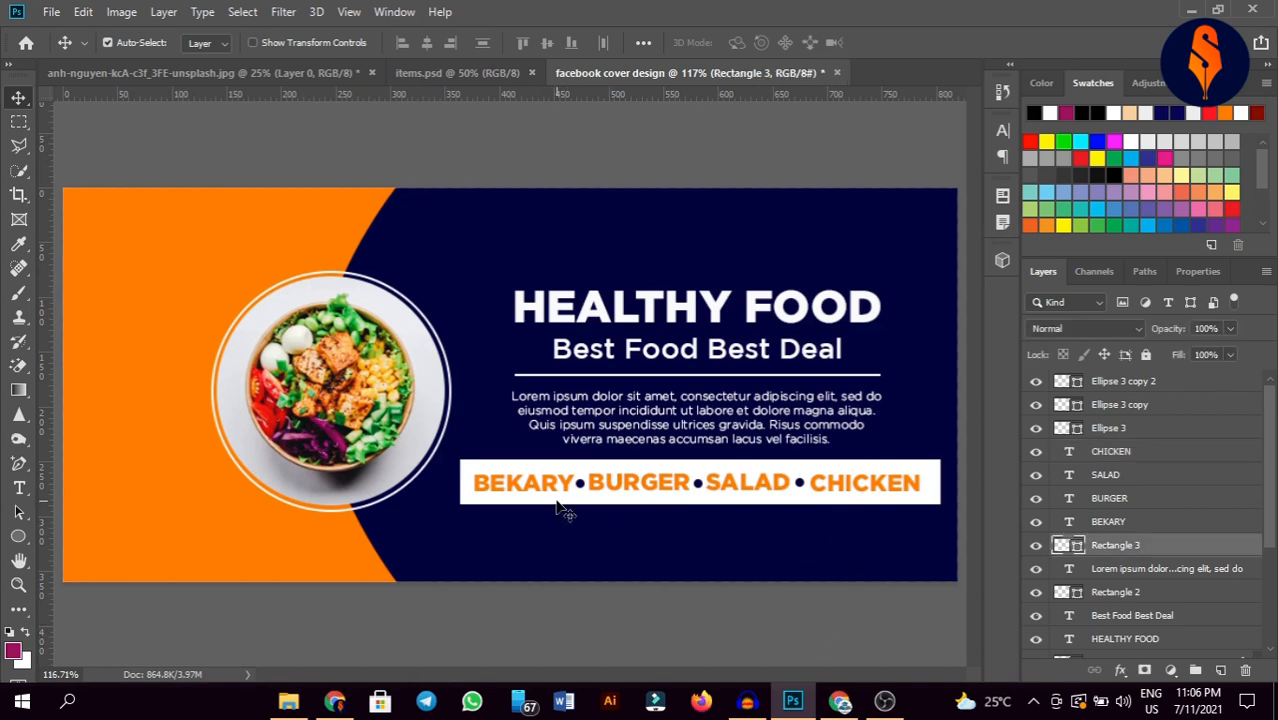
double_click(1057, 546)
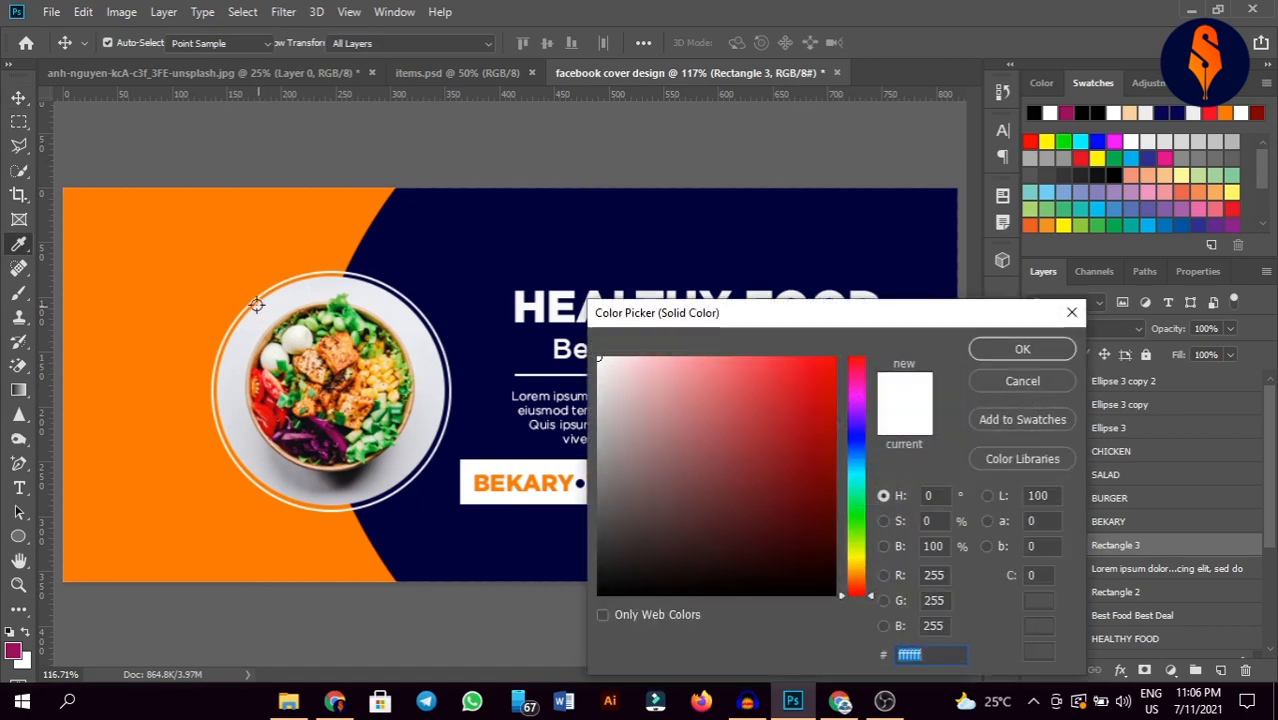
click(263, 254)
click(1022, 349)
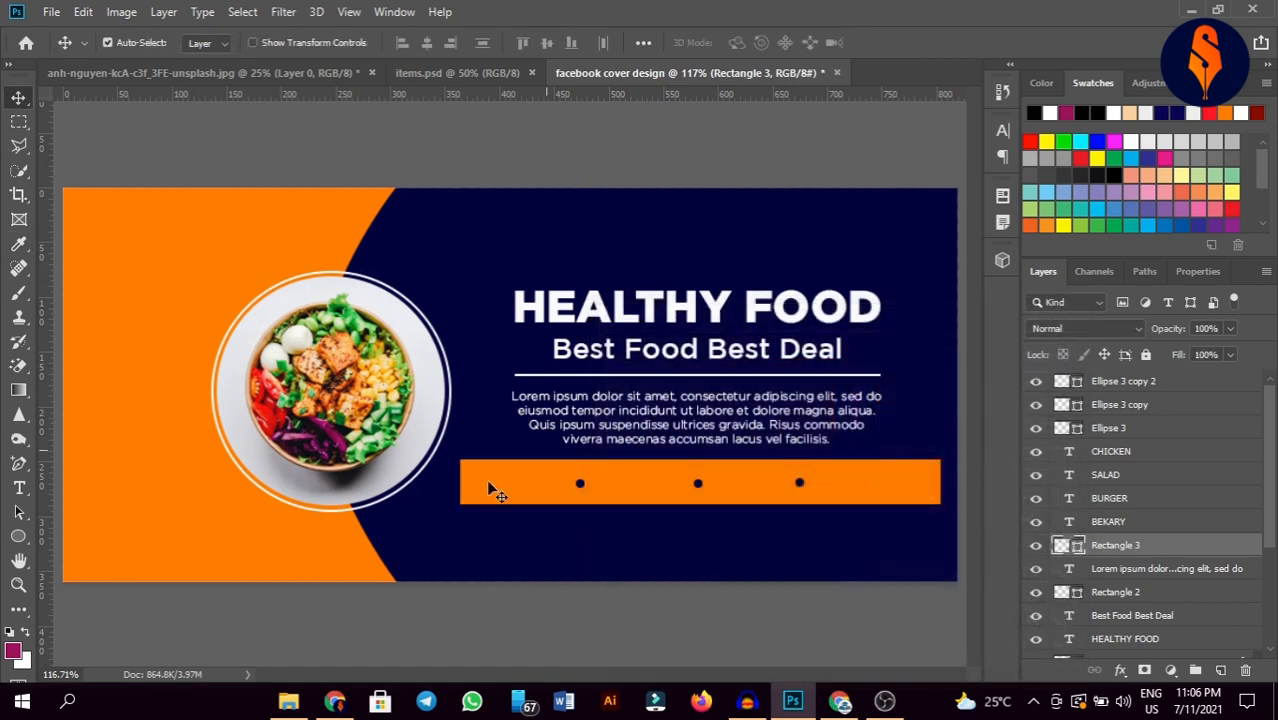
Step: Change the BEKARY and BURGER text colour to white (ffffff)
double_click(526, 479)
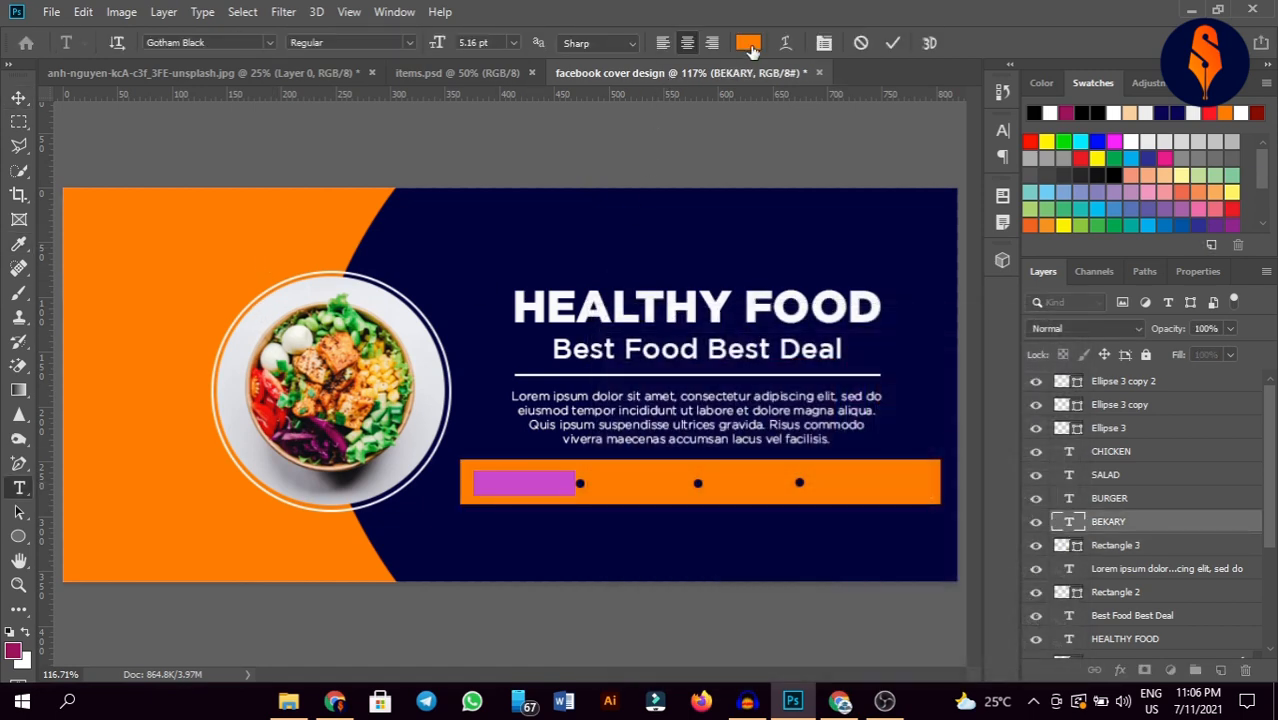
click(748, 42)
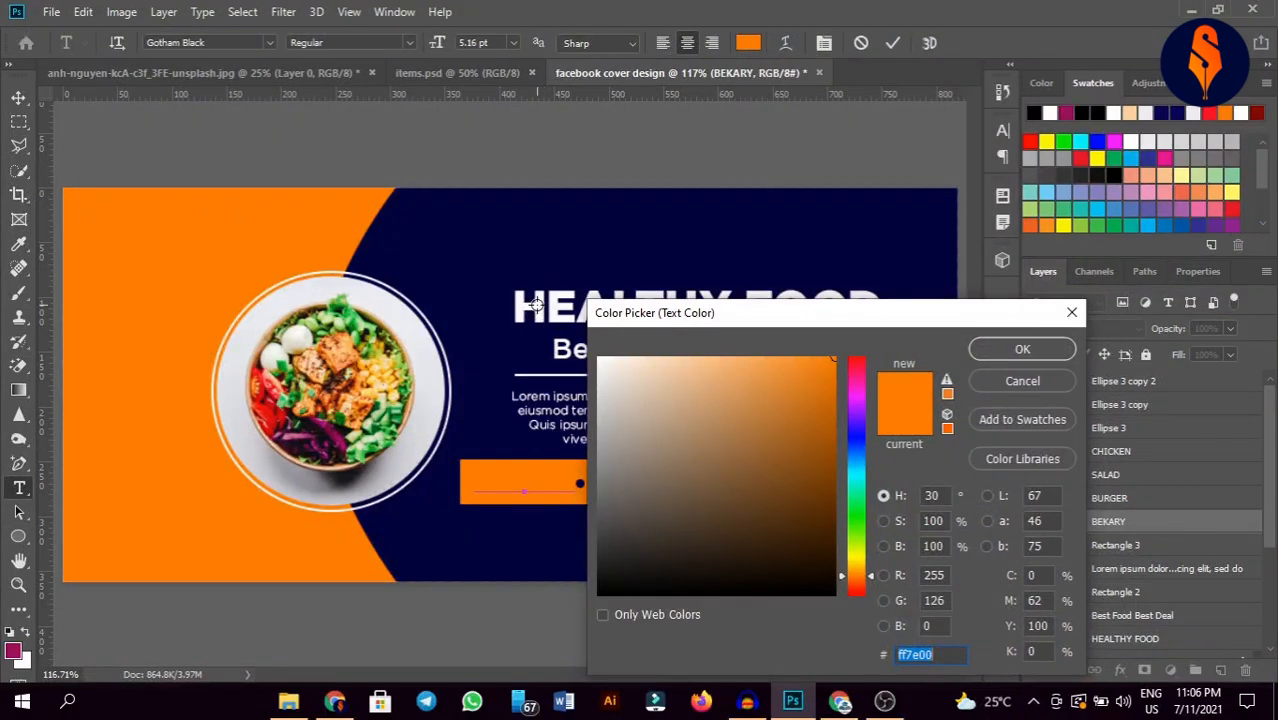
text(ffffff)
click(1022, 349)
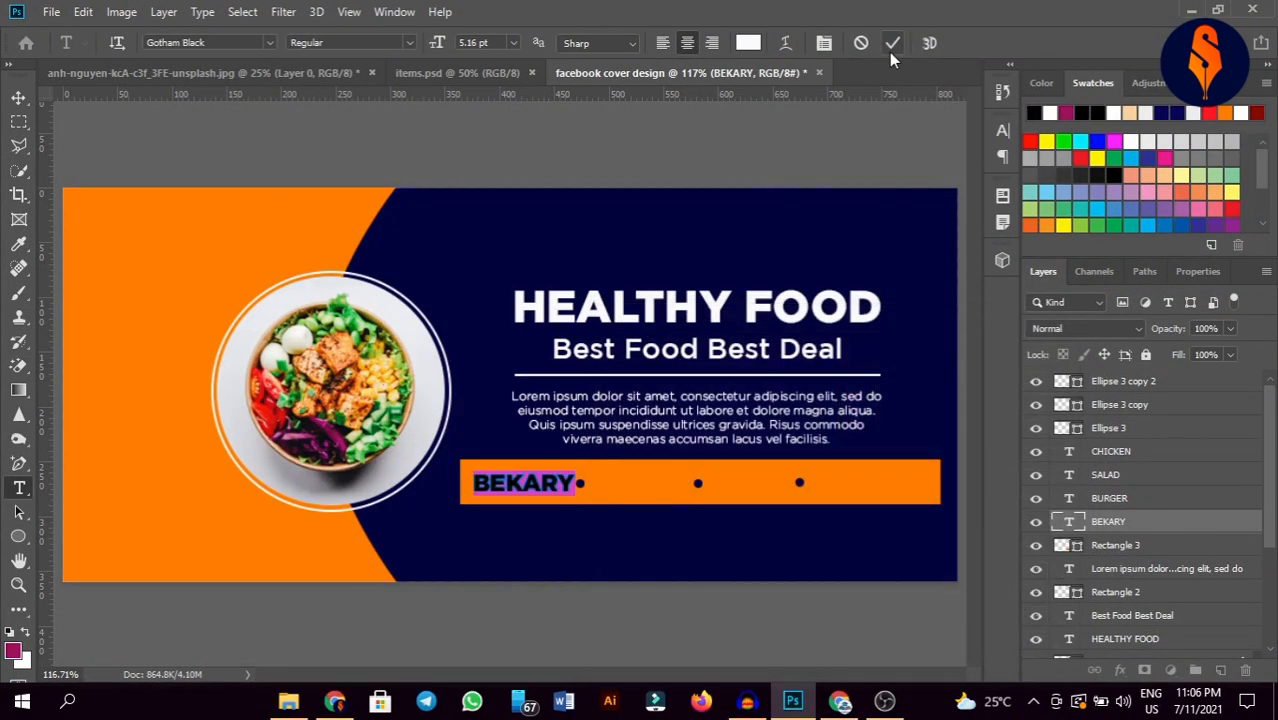
click(889, 52)
key(v)
double_click(645, 490)
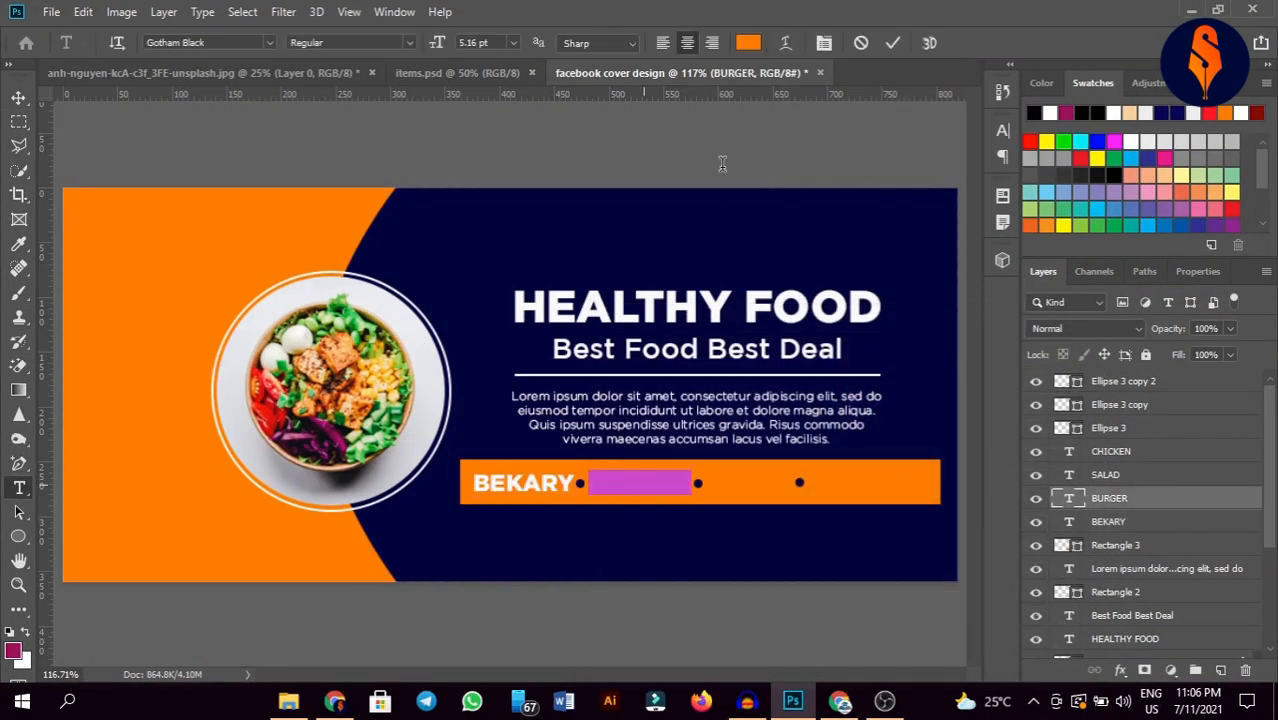
click(748, 42)
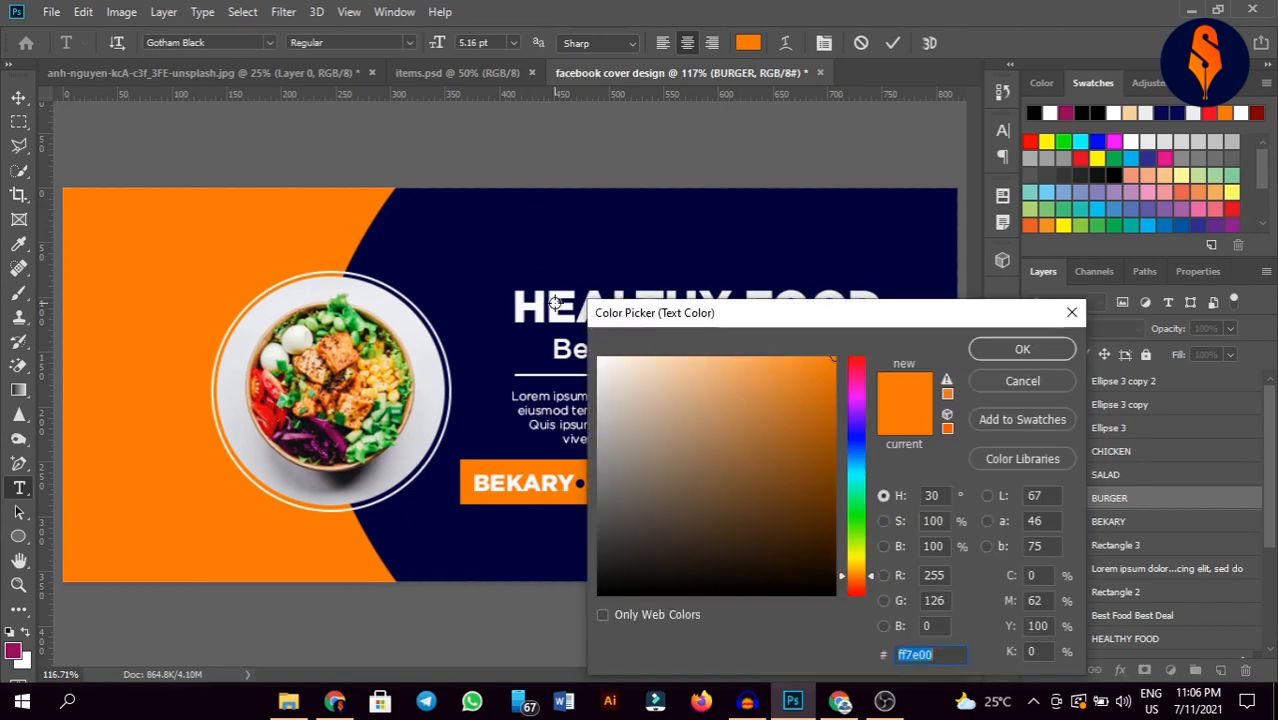
text(ffffff)
click(997, 355)
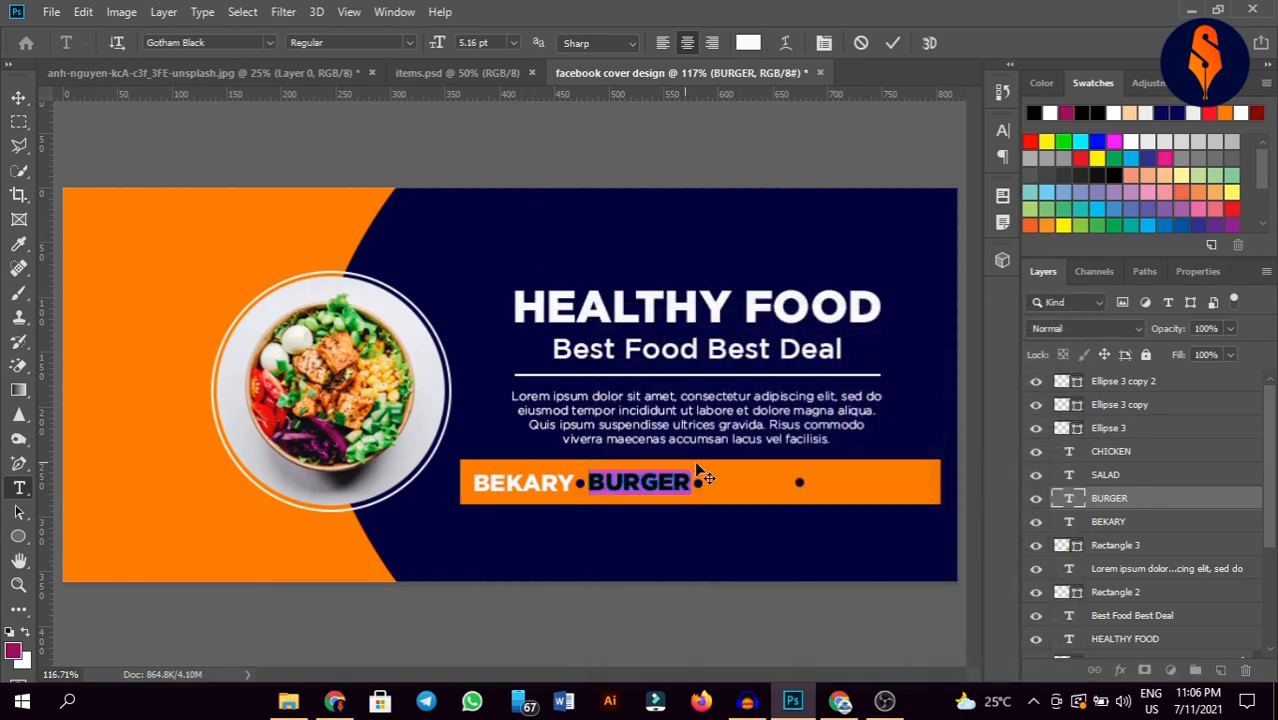
click(893, 43)
key(v)
Step: Make SALAD near-white, sampled from the HEALTHY FOOD heading, and make CHICKEN white
click(751, 479)
double_click(751, 479)
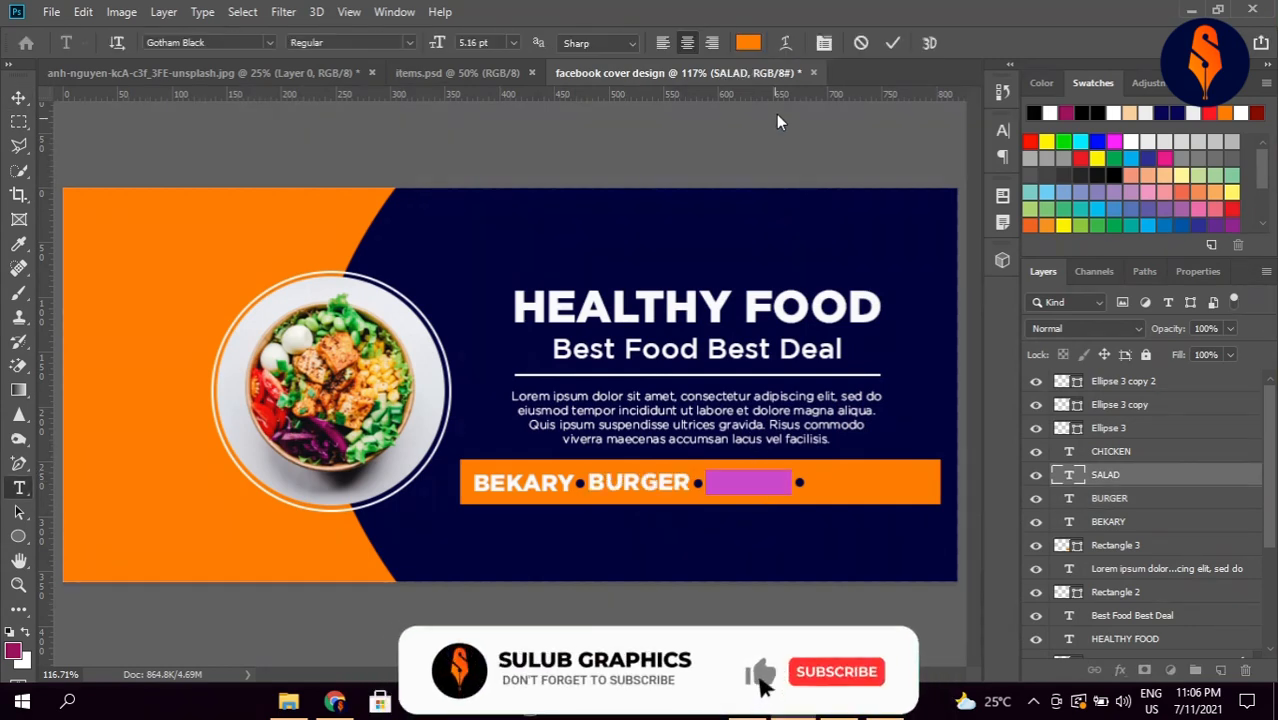
click(748, 42)
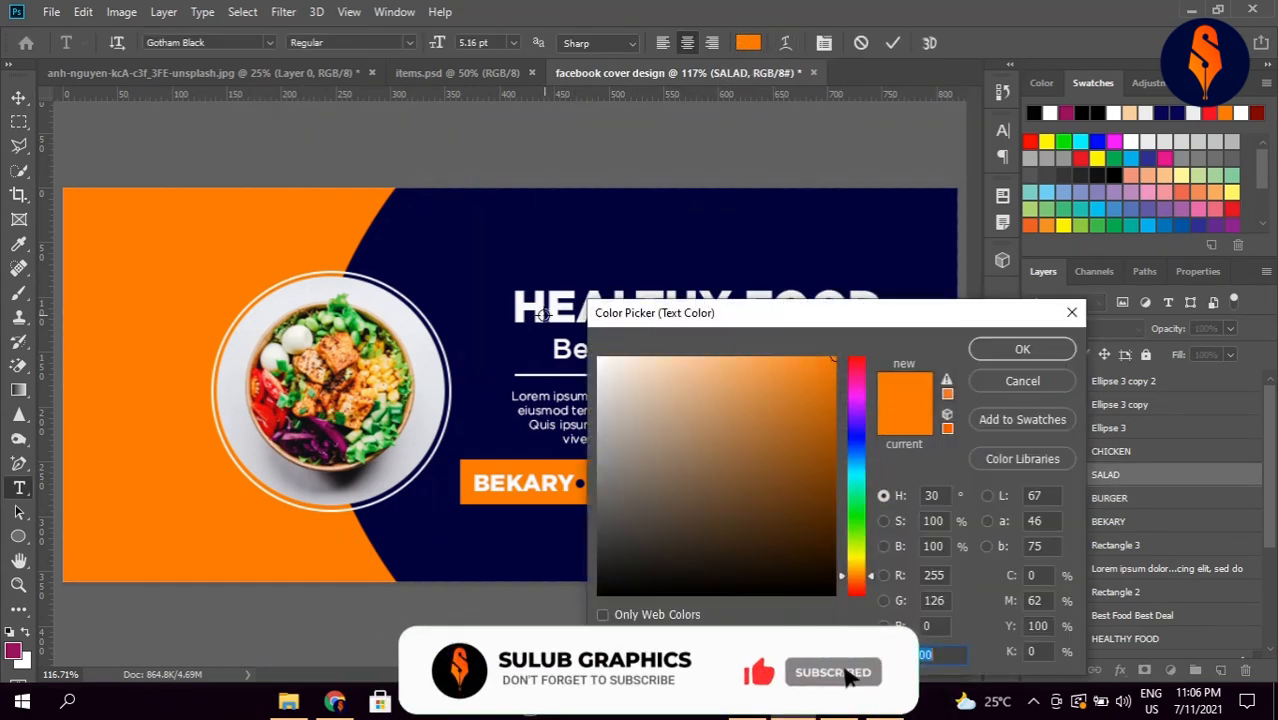
click(534, 310)
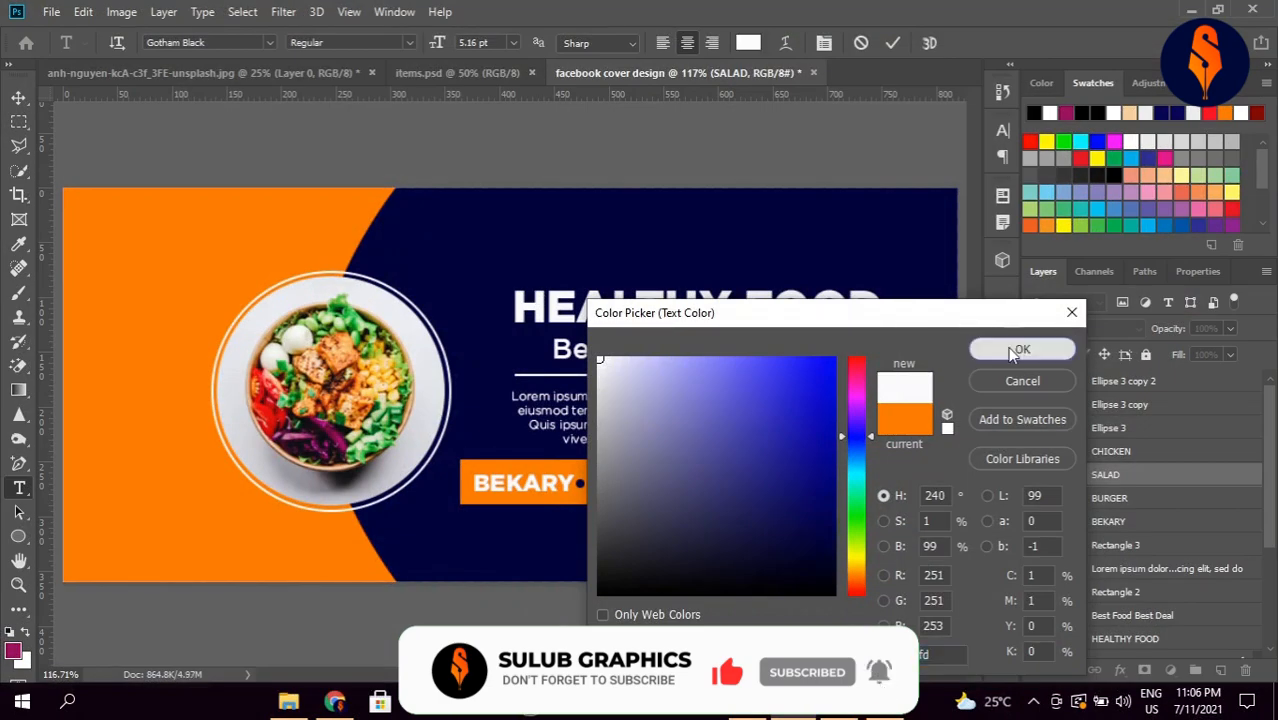
click(1019, 346)
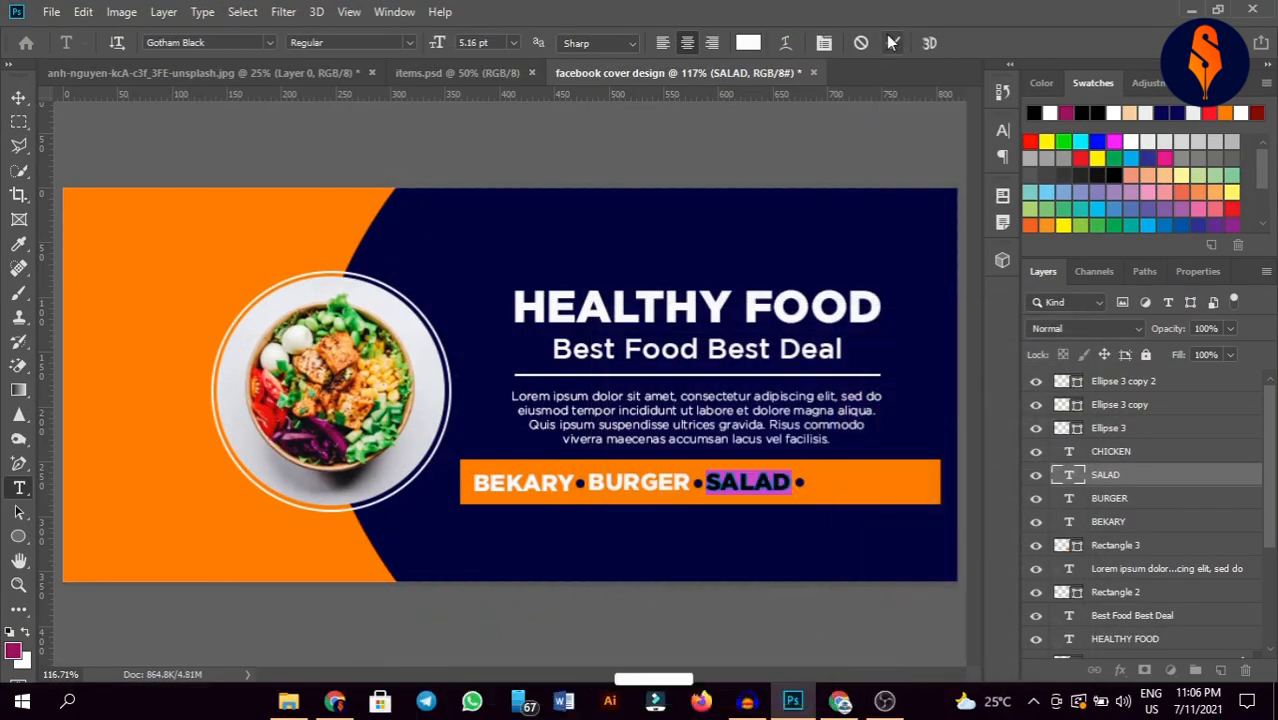
click(18, 97)
click(855, 481)
double_click(855, 481)
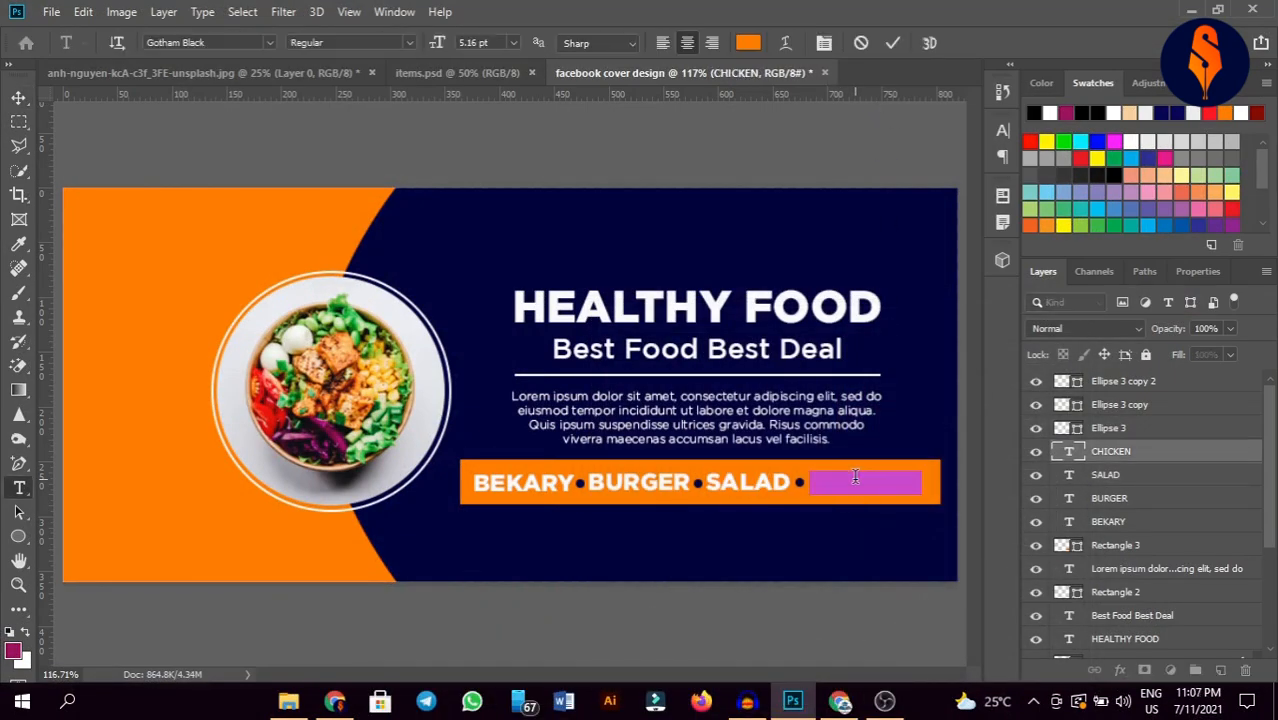
click(747, 43)
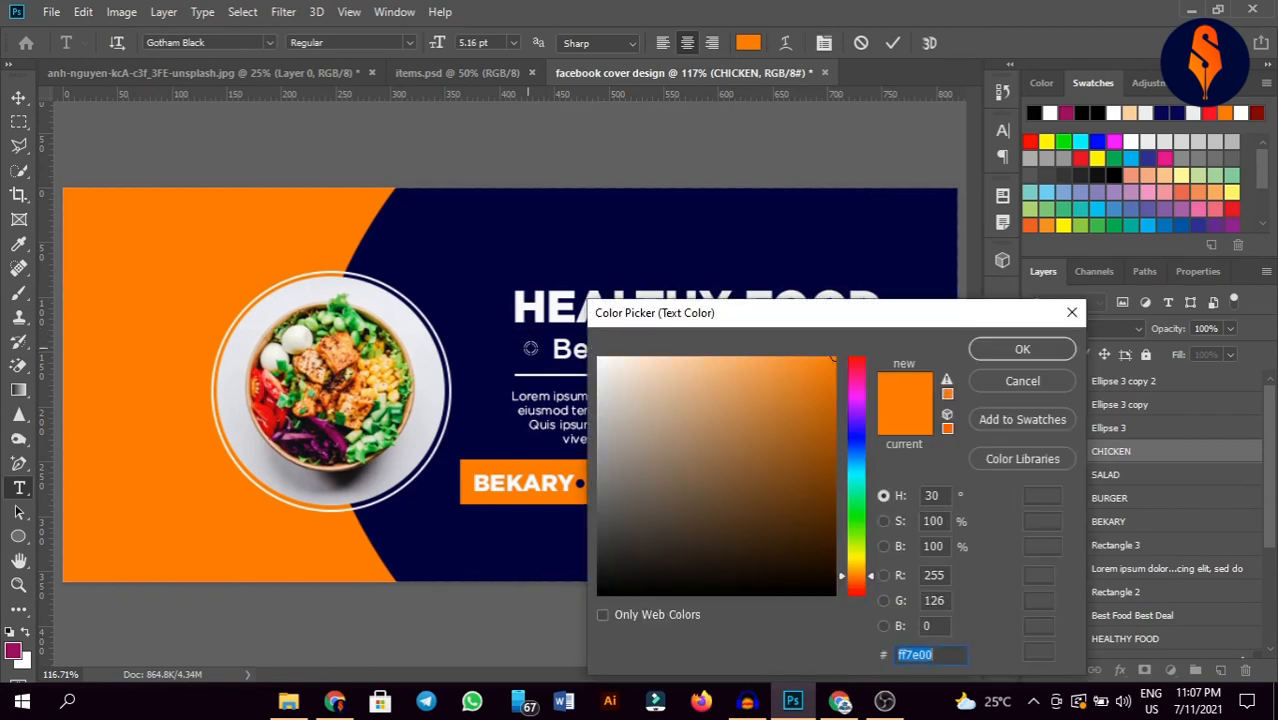
click(1021, 348)
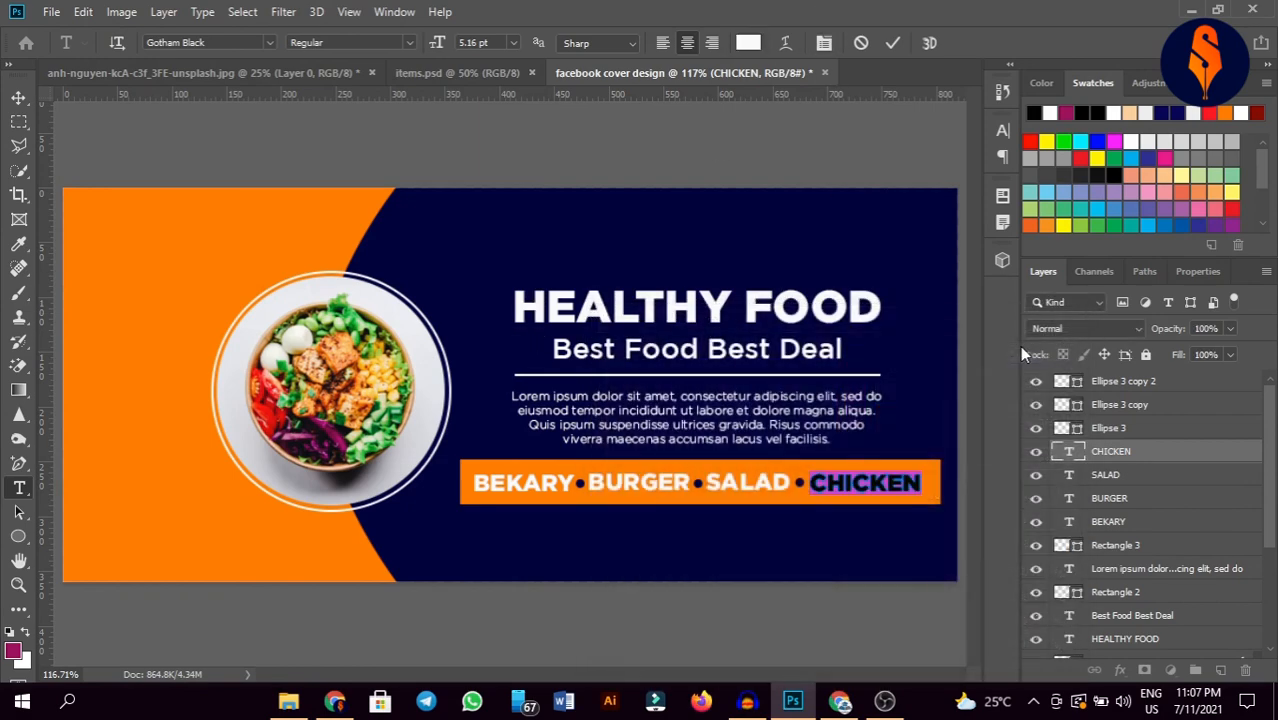
click(893, 43)
key(v)
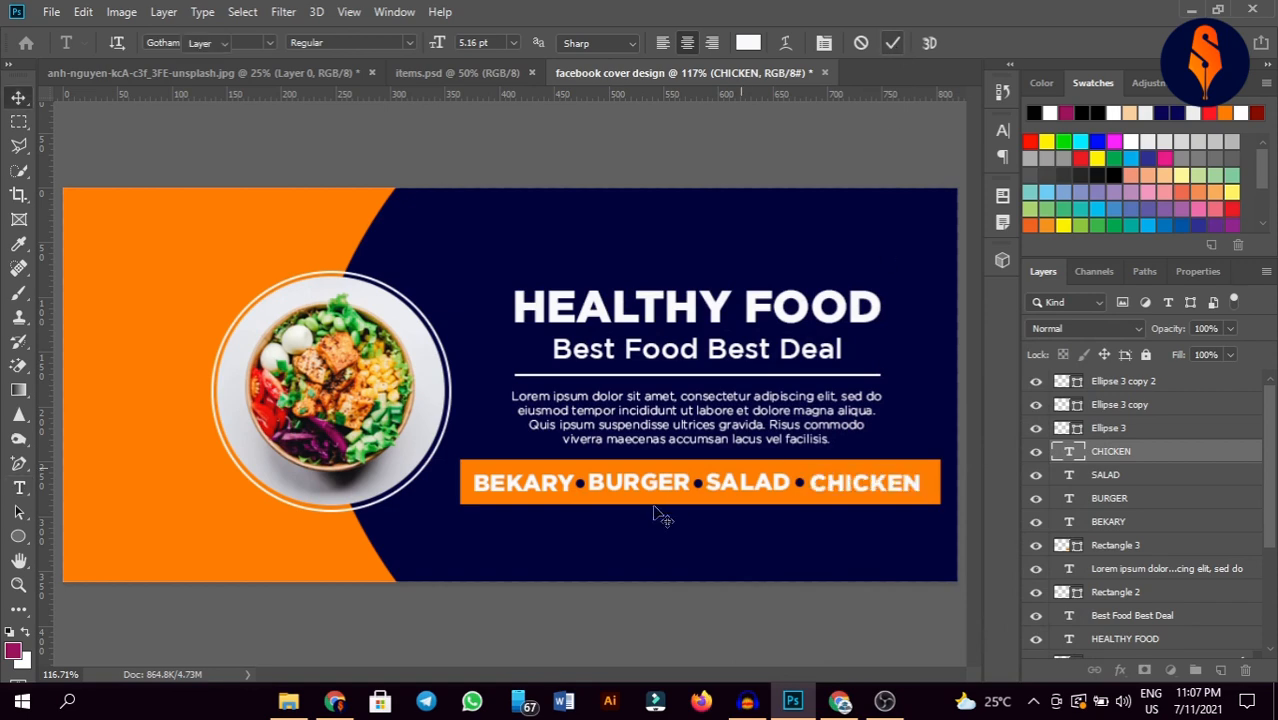
Step: Close the unsplash.jpg food photo without saving
click(307, 77)
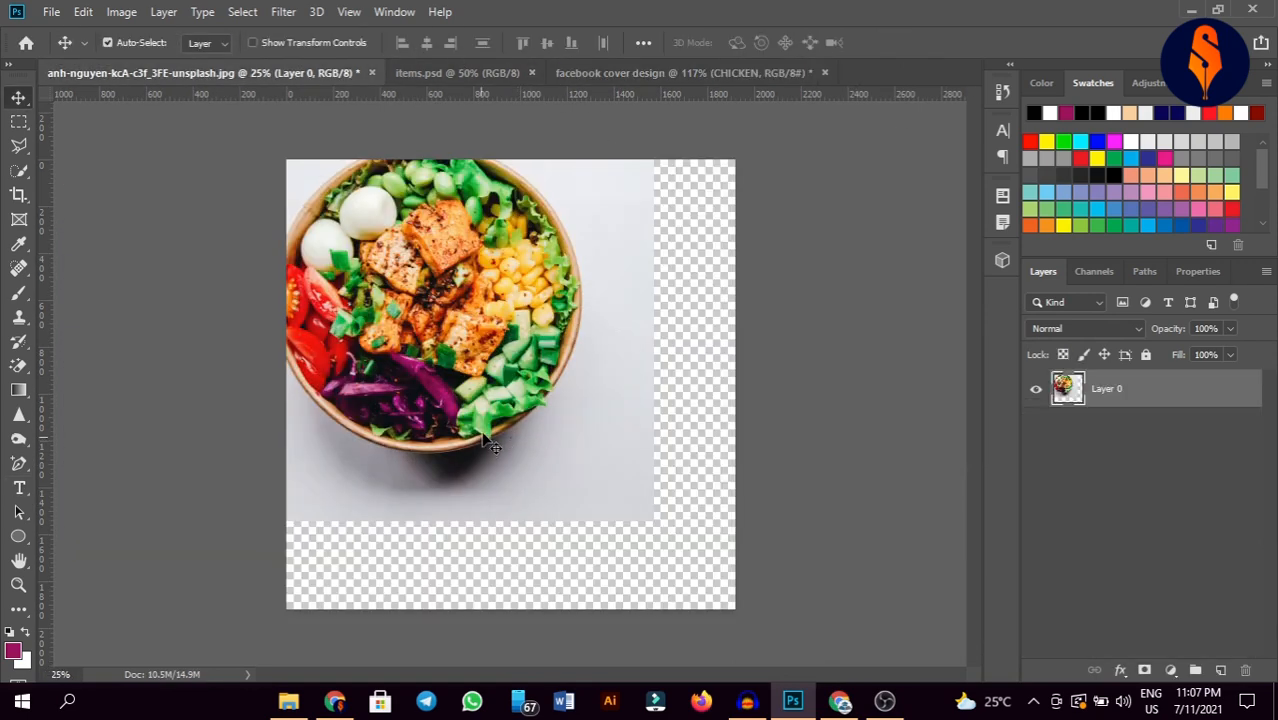
click(371, 73)
click(637, 273)
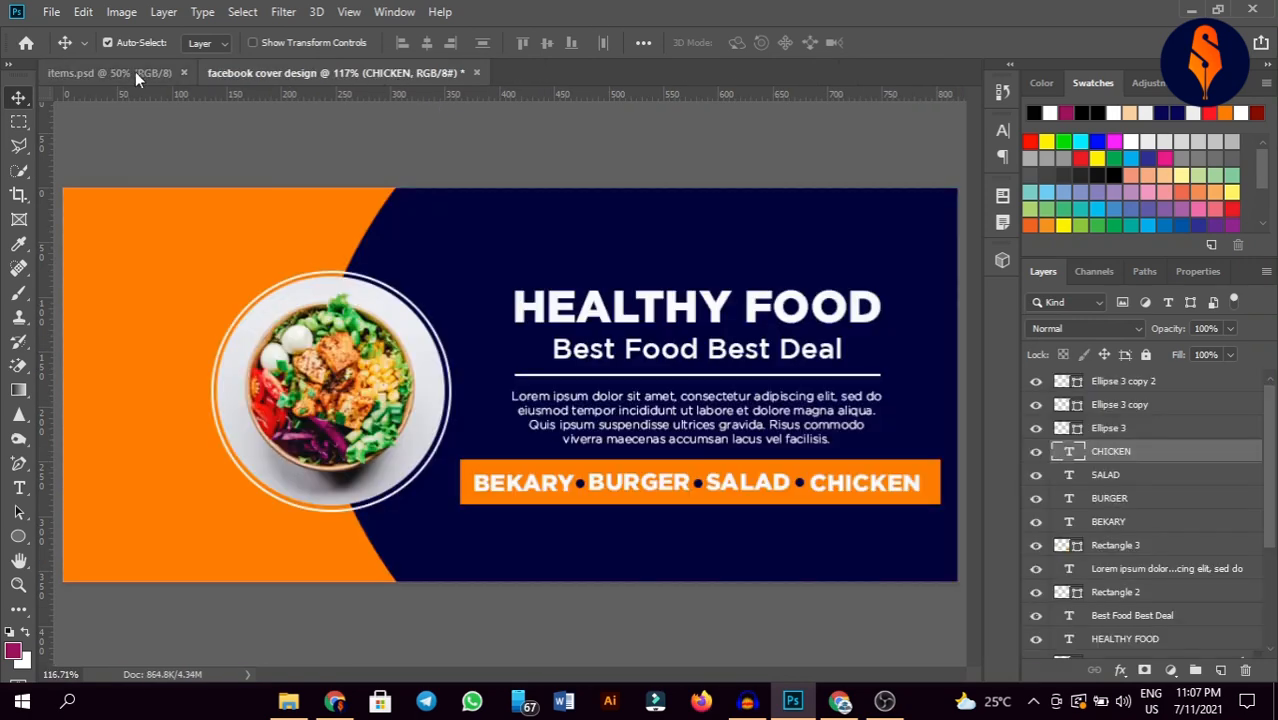
Step: Bring the phone icon from items.psd, shrink it to about 7%, and place it below the bar
click(135, 72)
drag(390, 315, 647, 540)
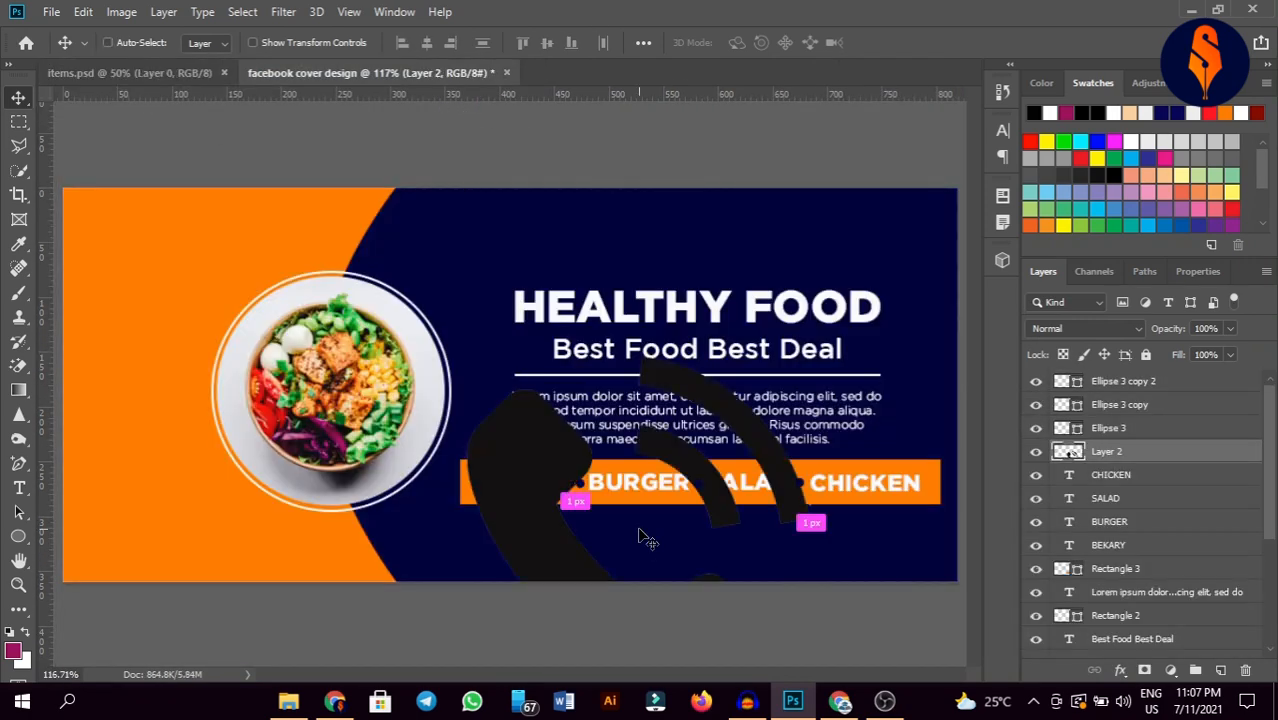
key(ctrl+t)
drag(815, 513, 515, 502)
click(897, 42)
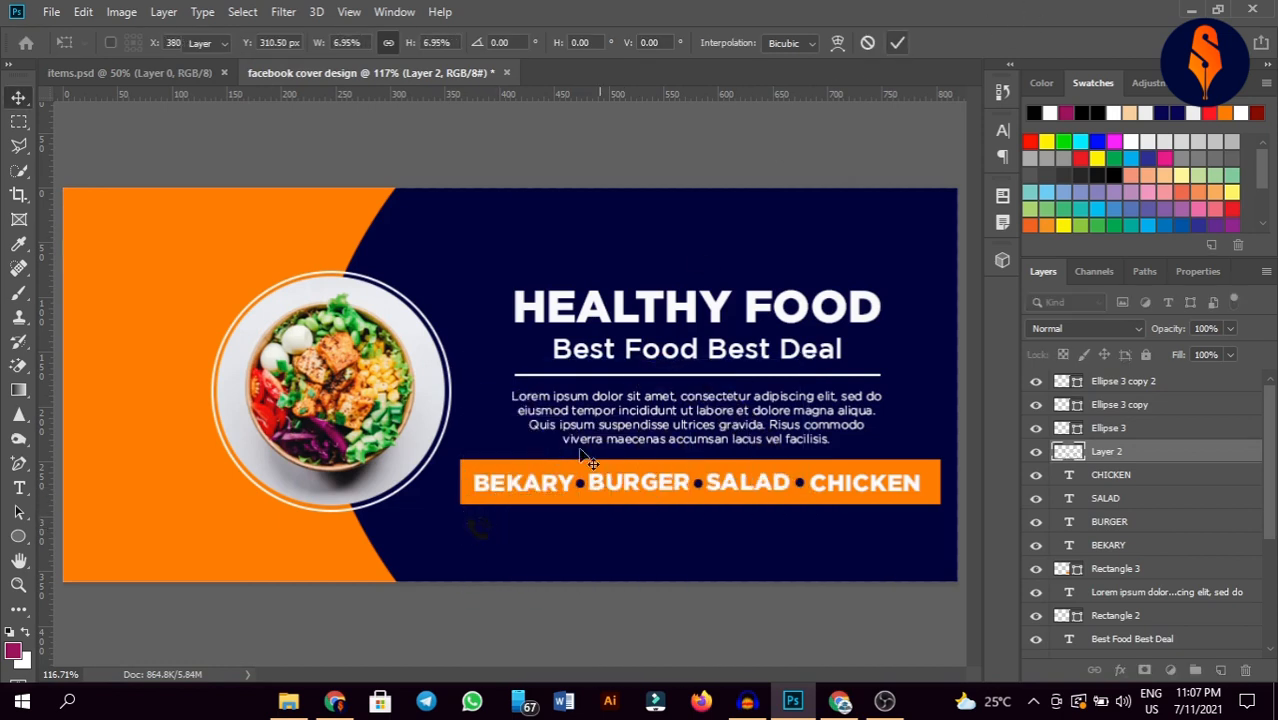
drag(475, 546, 523, 548)
Step: Bring in the globe icon from items.psd, shrink it, and place it right of the phone icon
click(132, 73)
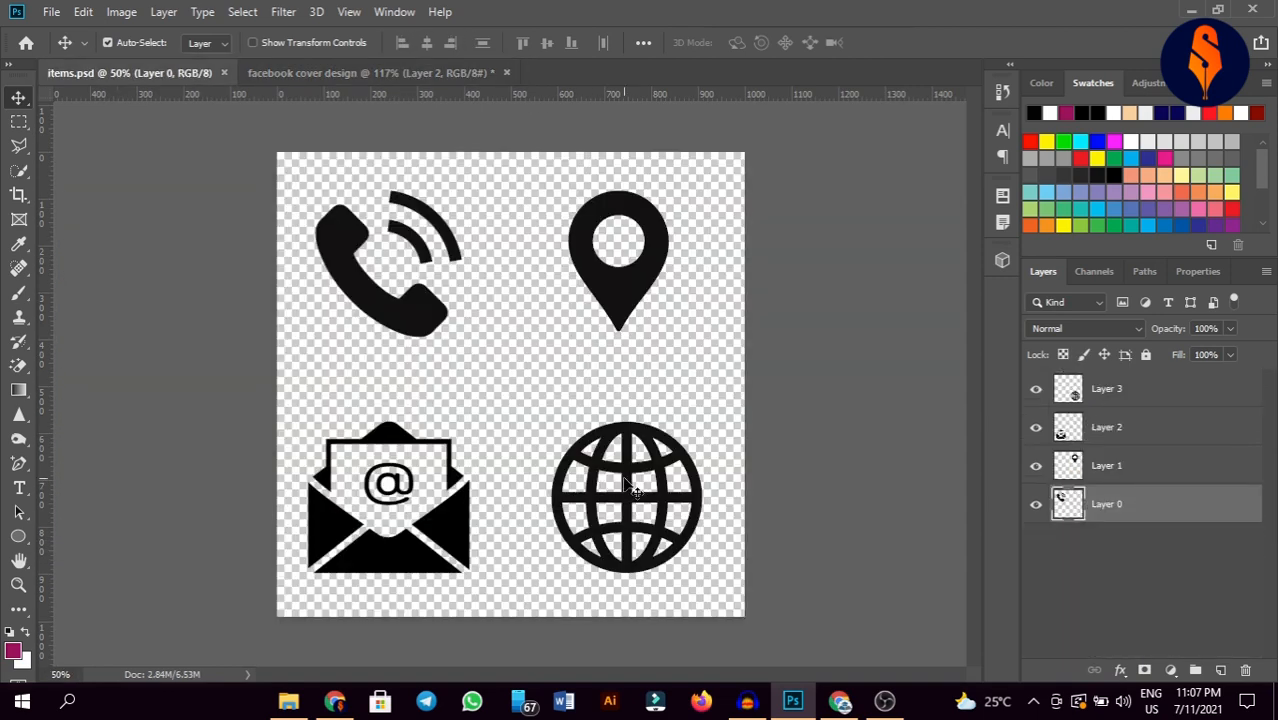
drag(621, 477, 778, 537)
key(ctrl+t)
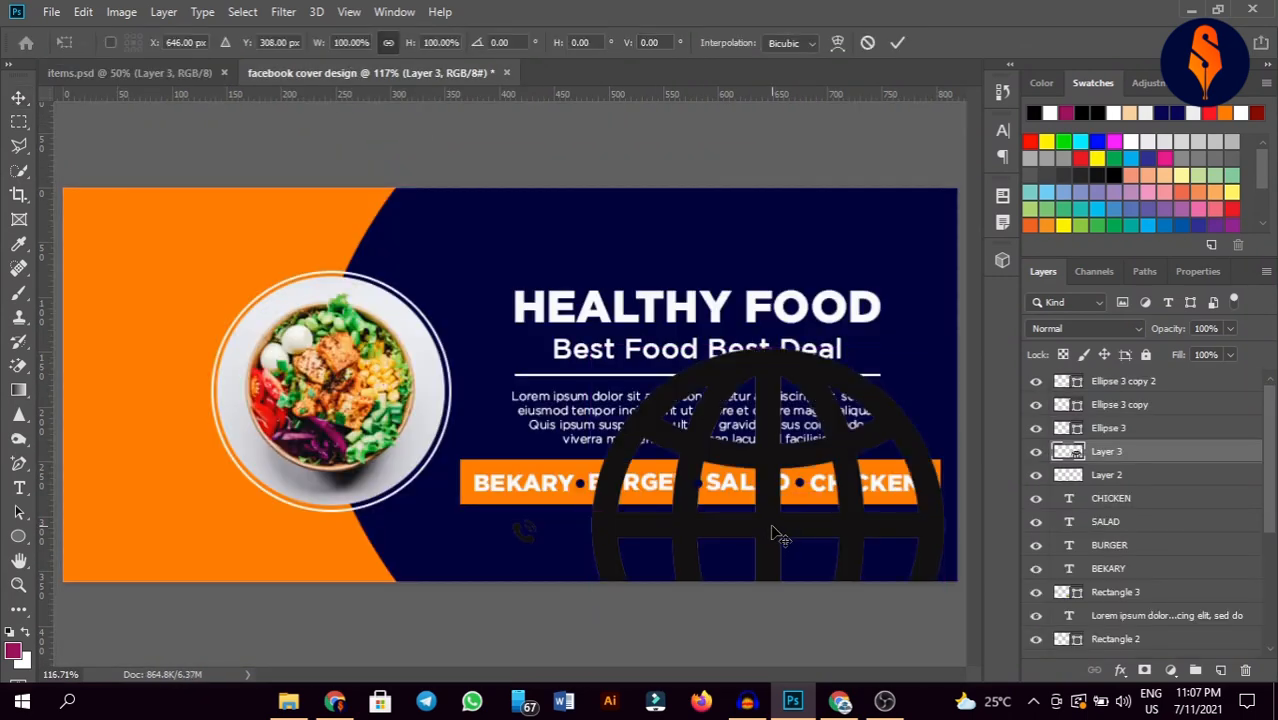
drag(942, 527, 610, 574)
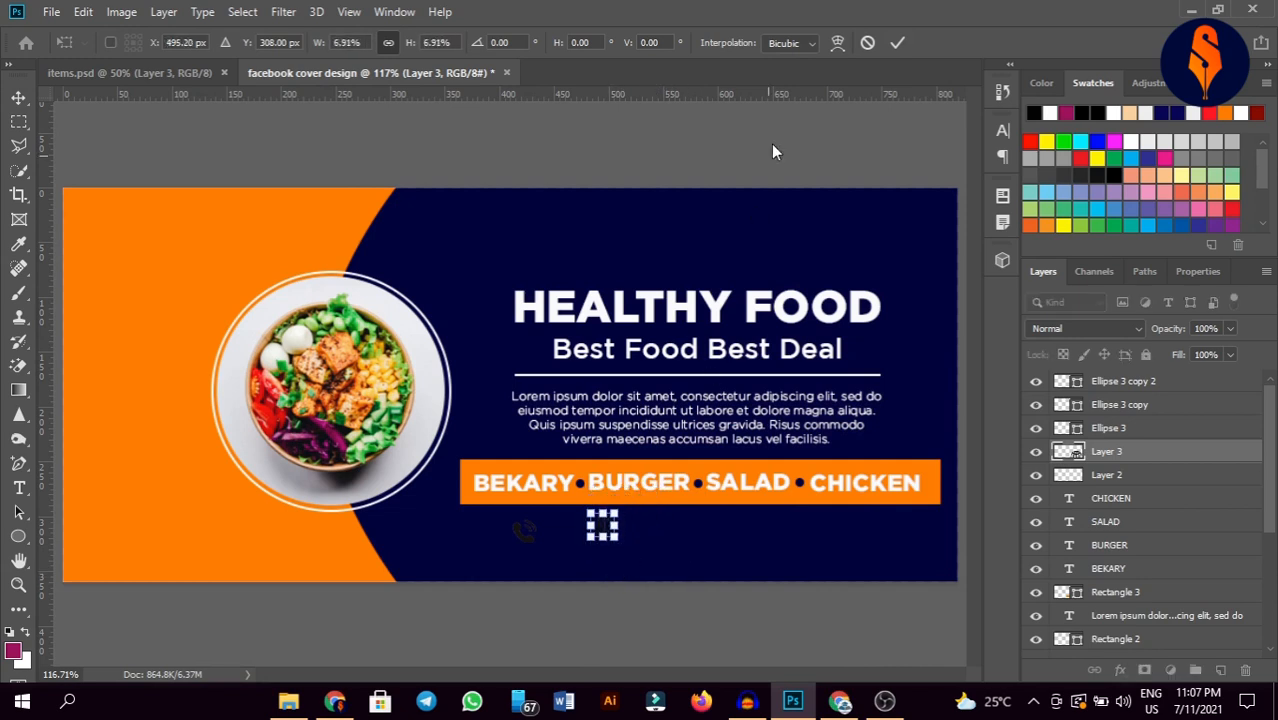
click(897, 42)
drag(602, 535, 729, 544)
key(ctrl+t)
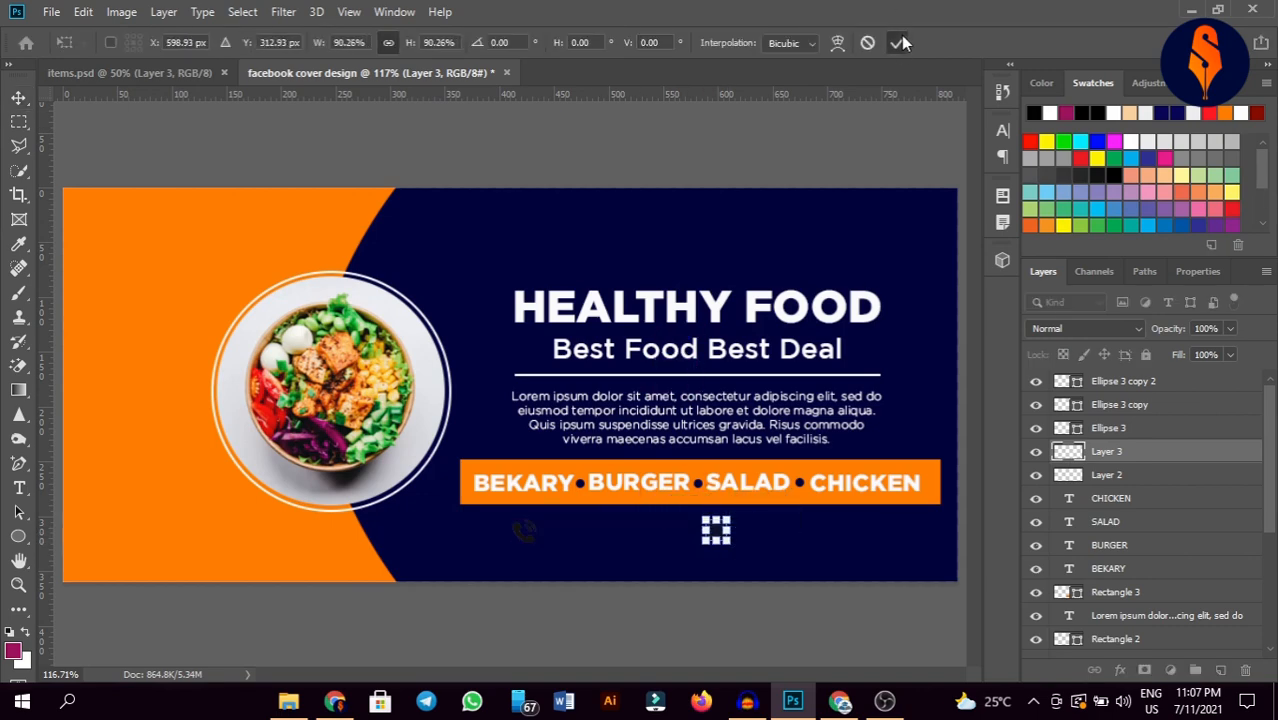
click(899, 43)
click(523, 539)
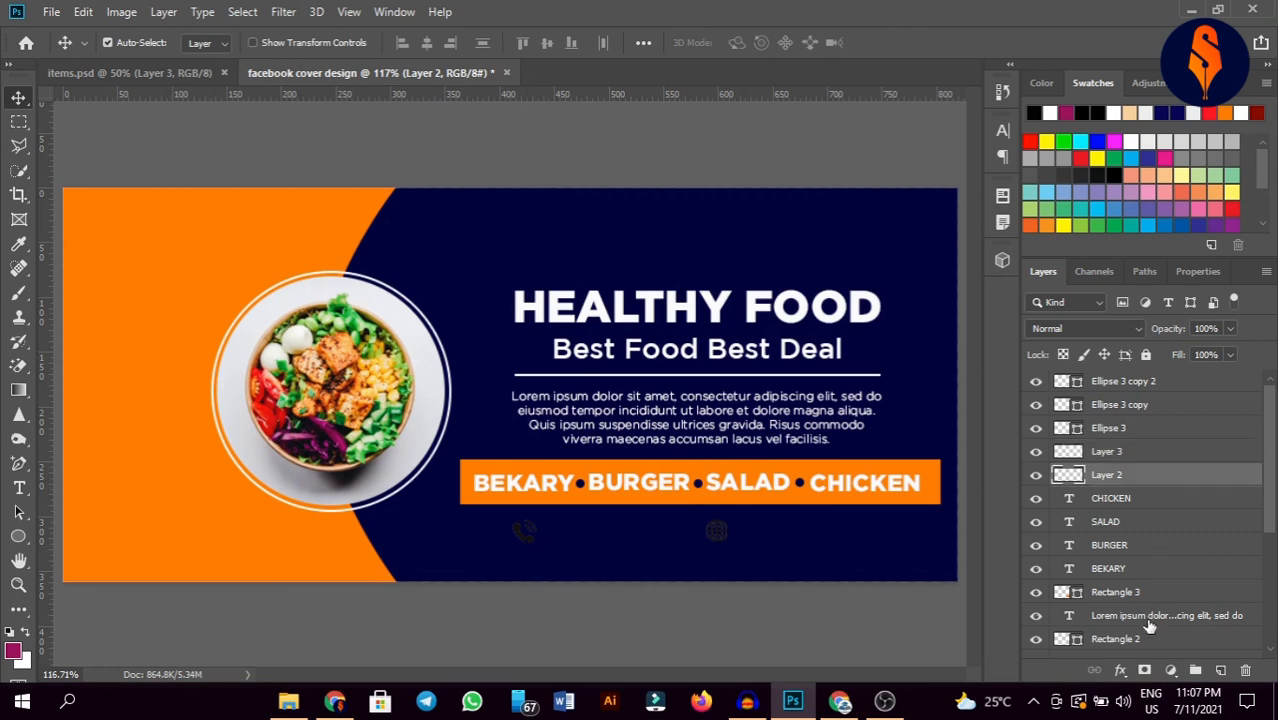
Step: Give the phone icon (Layer 2) a Color Overlay in the banner's orange
click(1121, 671)
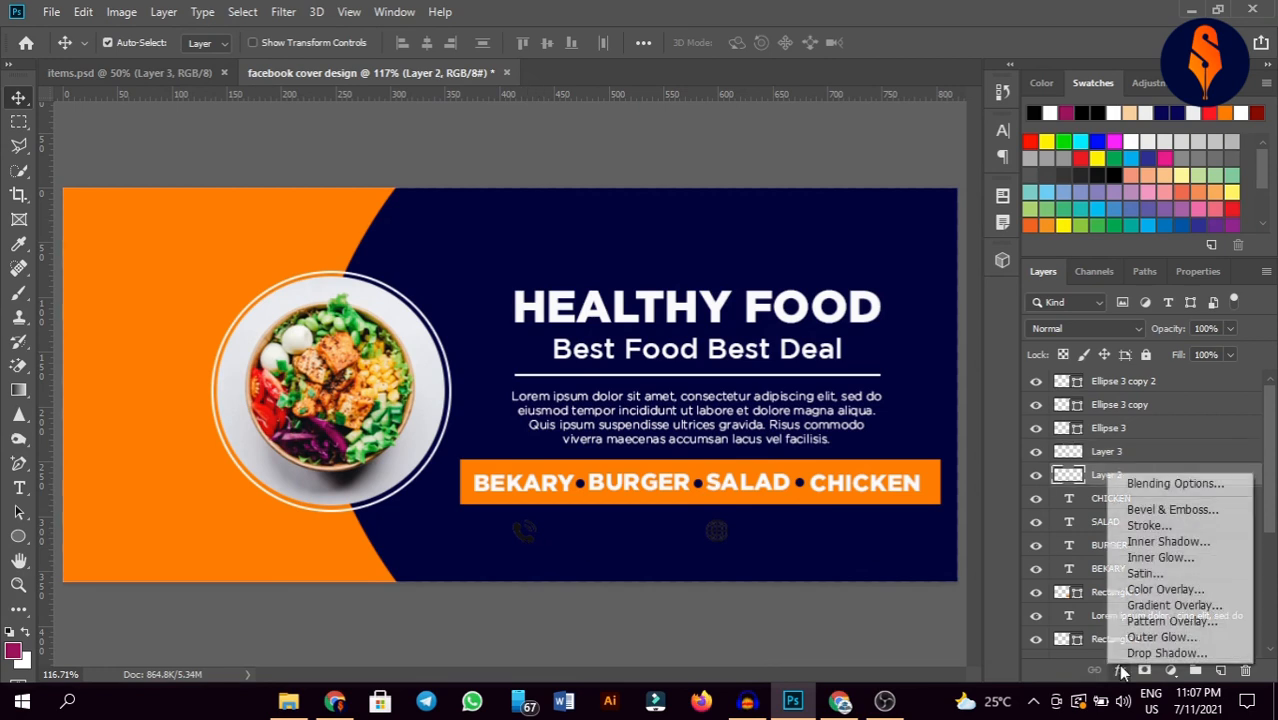
click(1165, 588)
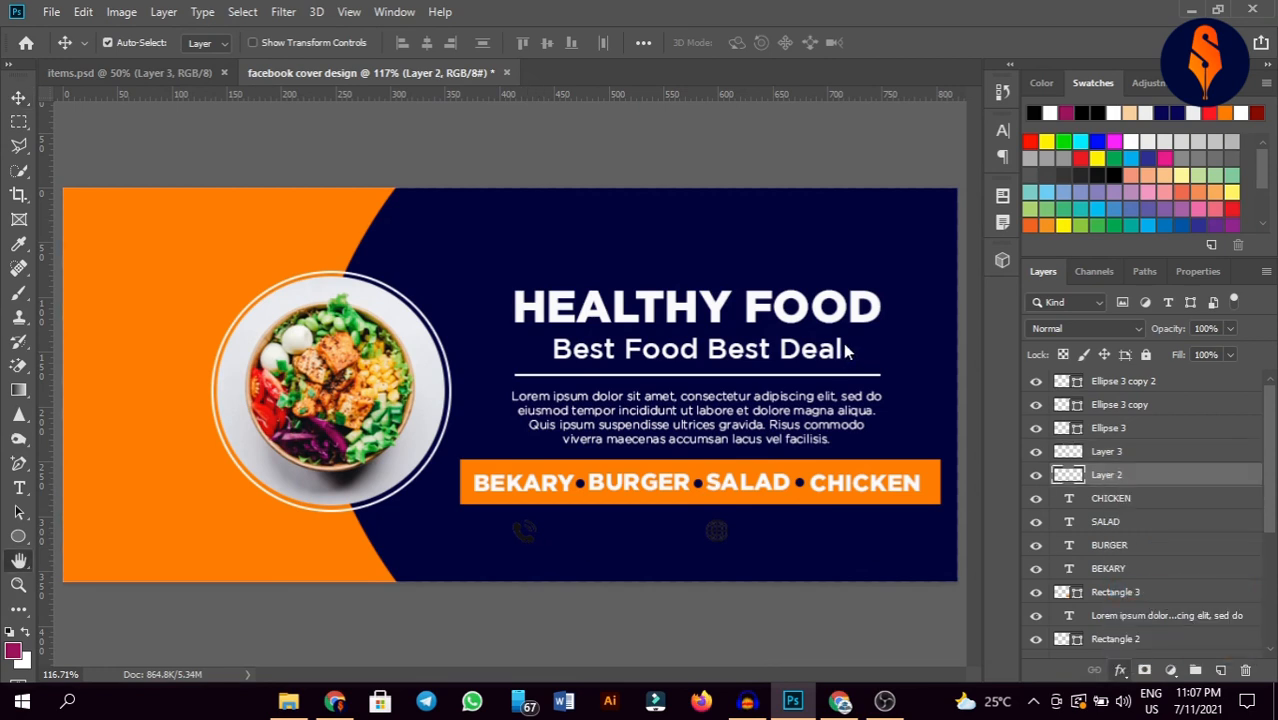
click(963, 189)
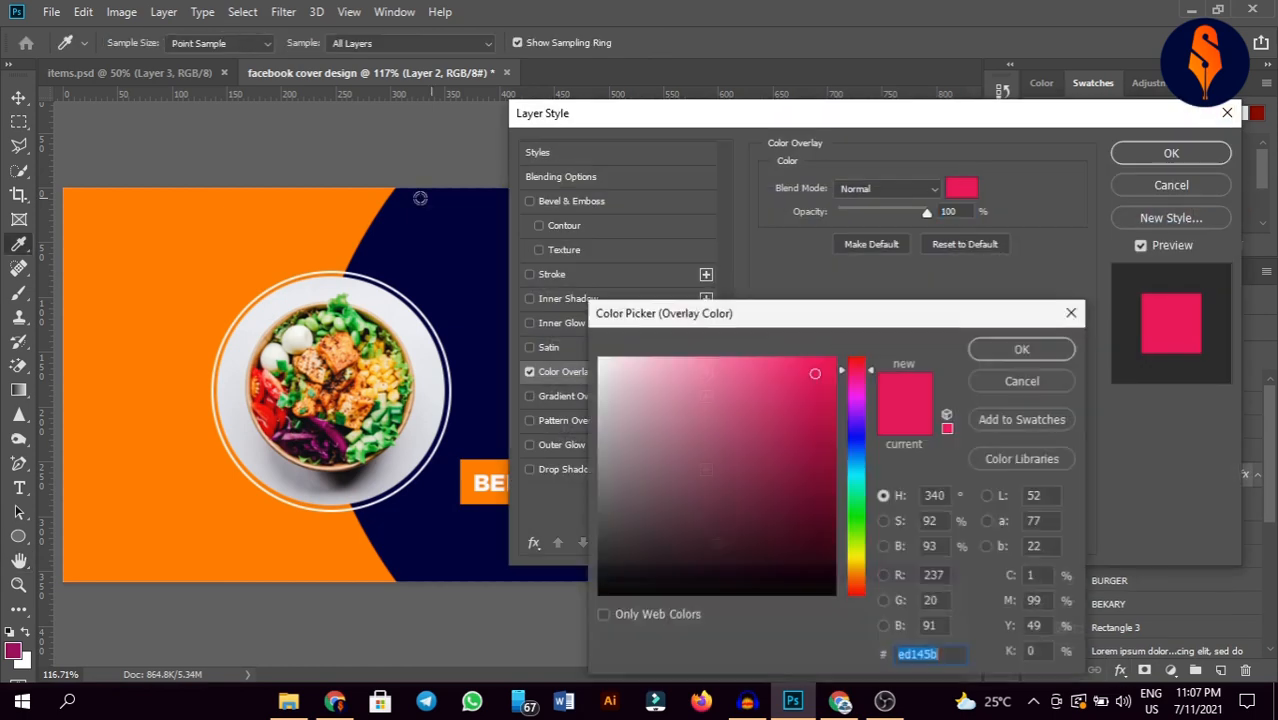
click(285, 214)
click(1022, 352)
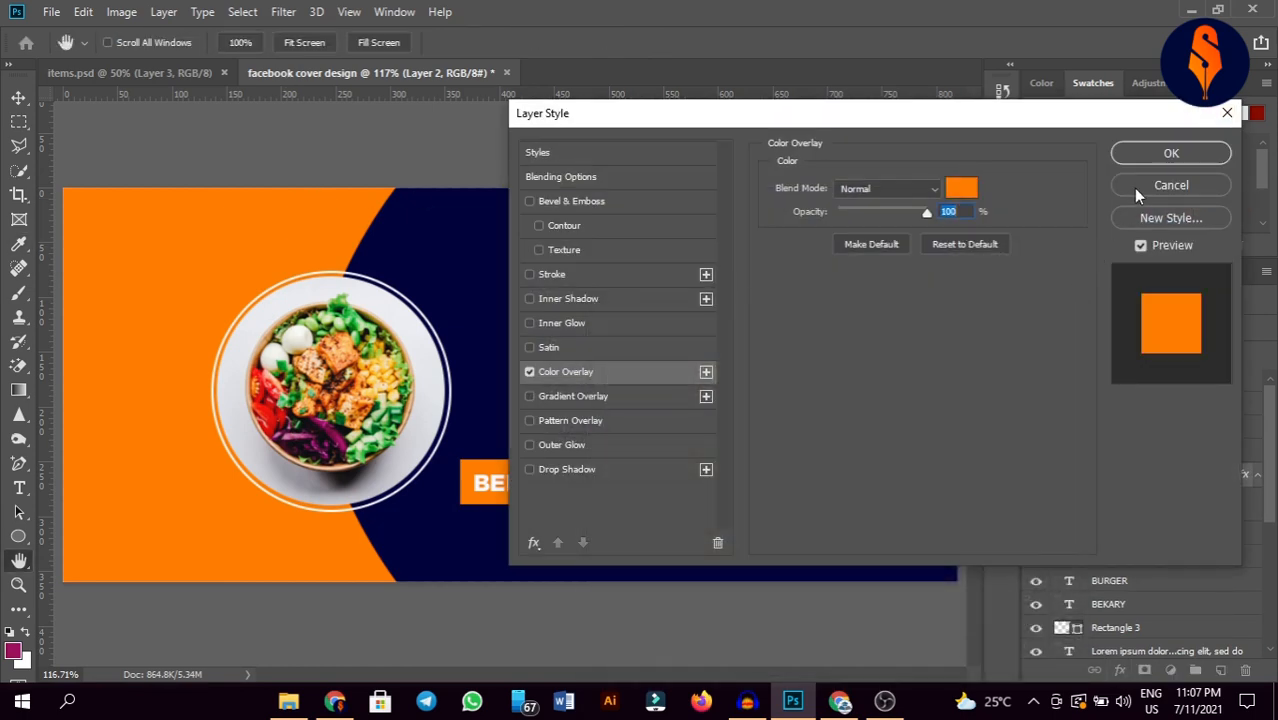
click(1171, 153)
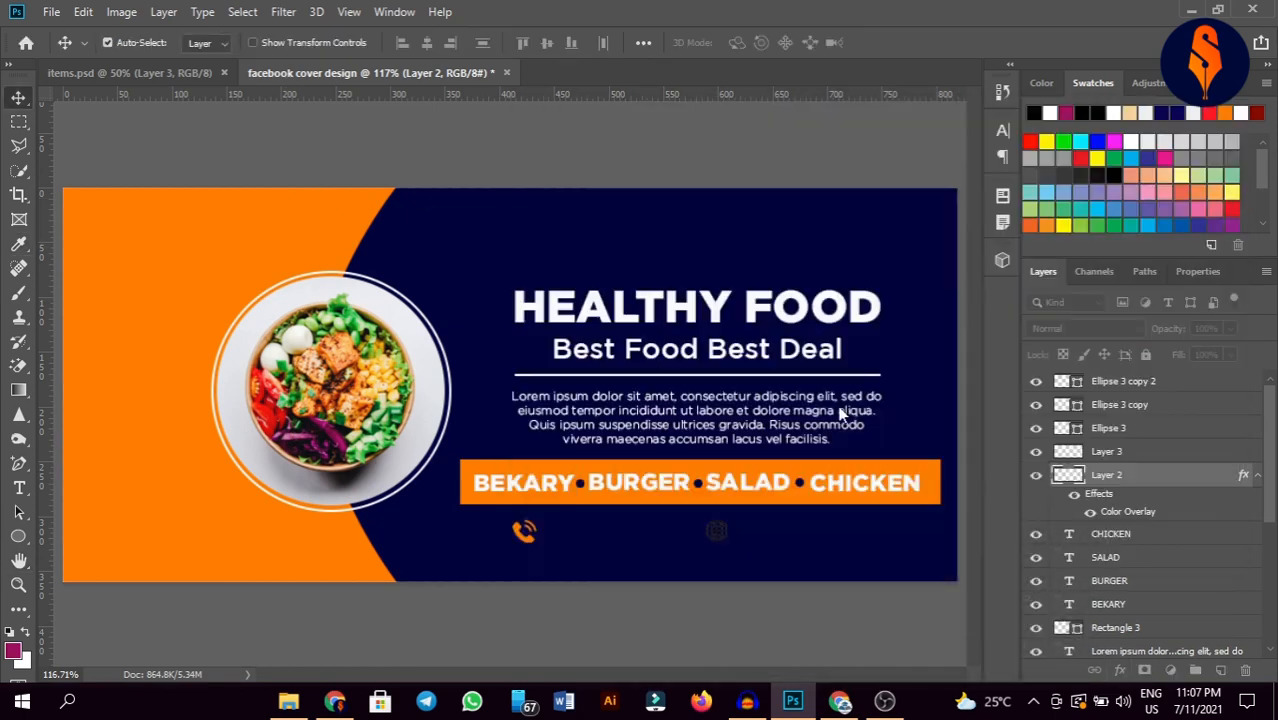
Step: Copy the phone icon's layer style and paste it onto the globe icon (Layer 3)
right_click(1180, 476)
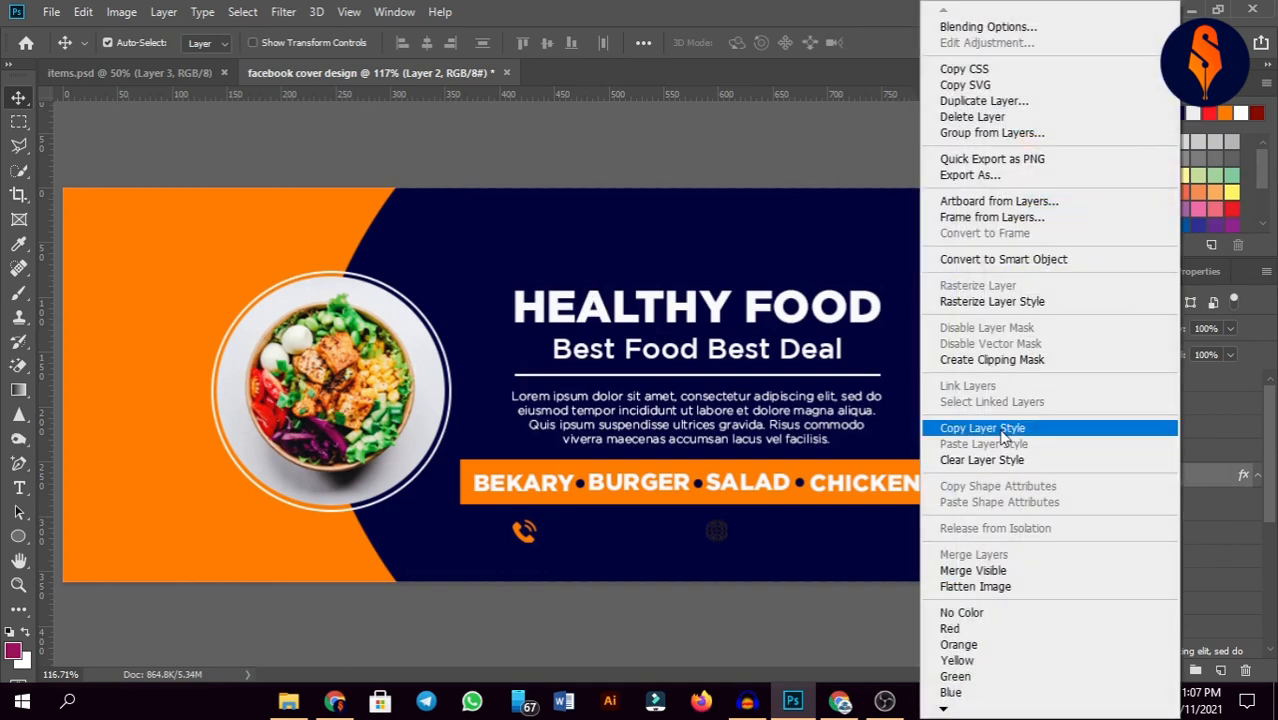
click(1040, 424)
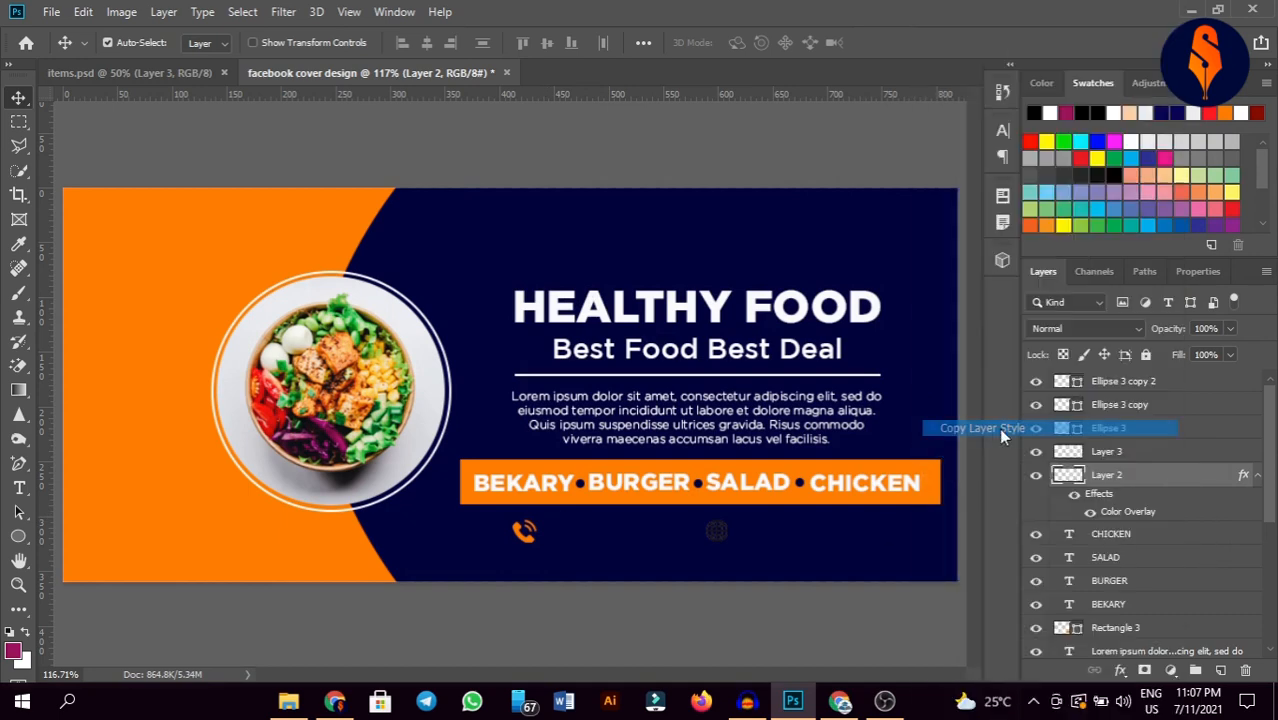
click(717, 533)
right_click(1168, 454)
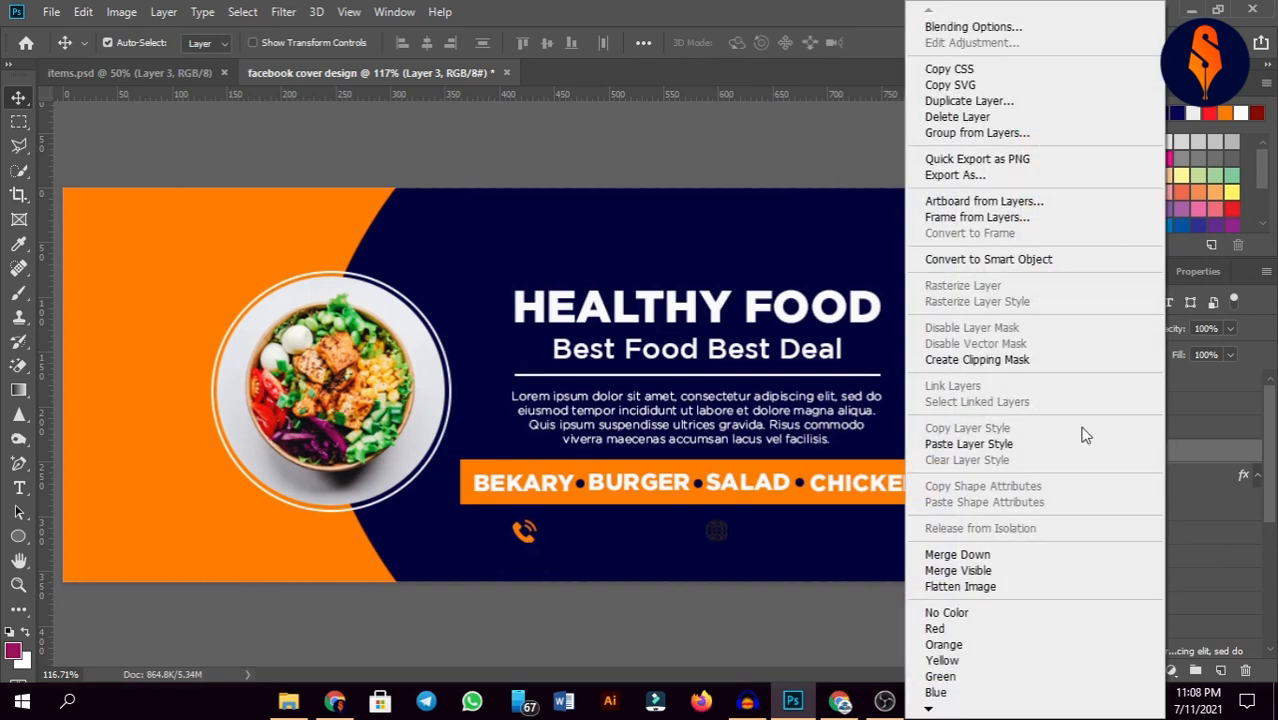
click(1000, 444)
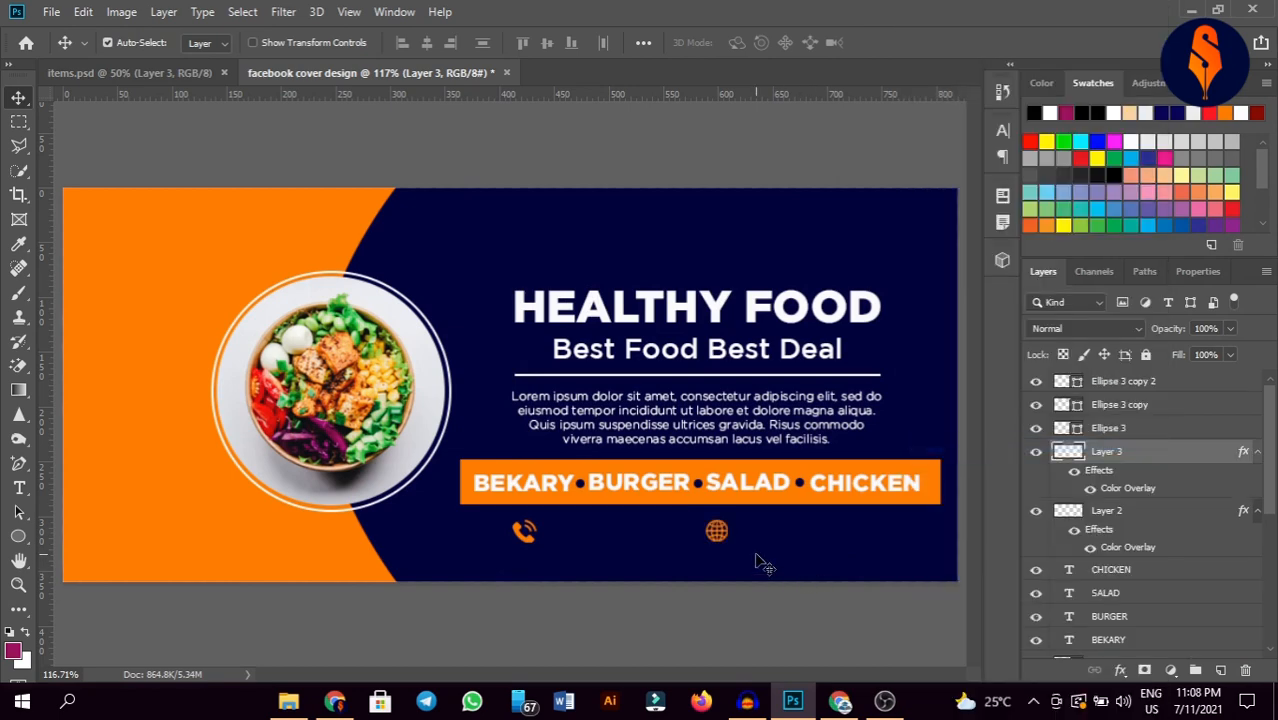
Step: Duplicate the BEKARY label and place the copy beside the phone icon below the bar
click(540, 489)
key(ctrl+j)
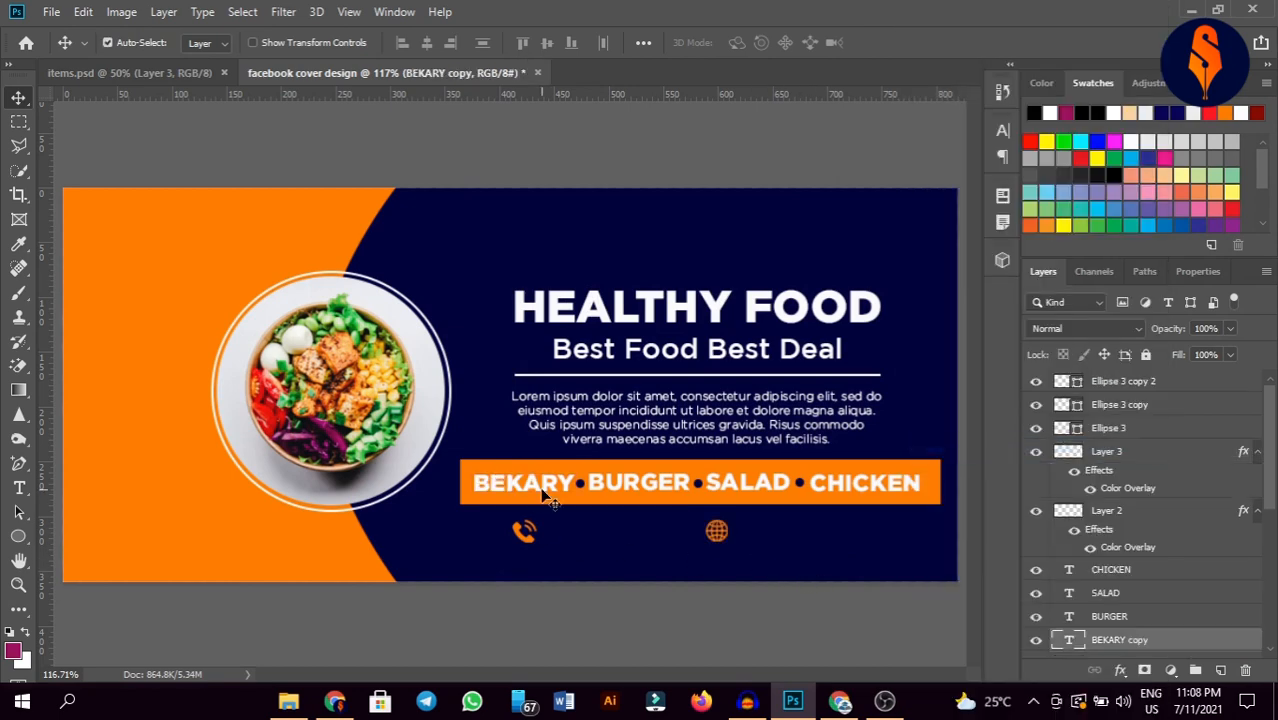
drag(540, 489, 616, 540)
double_click(620, 536)
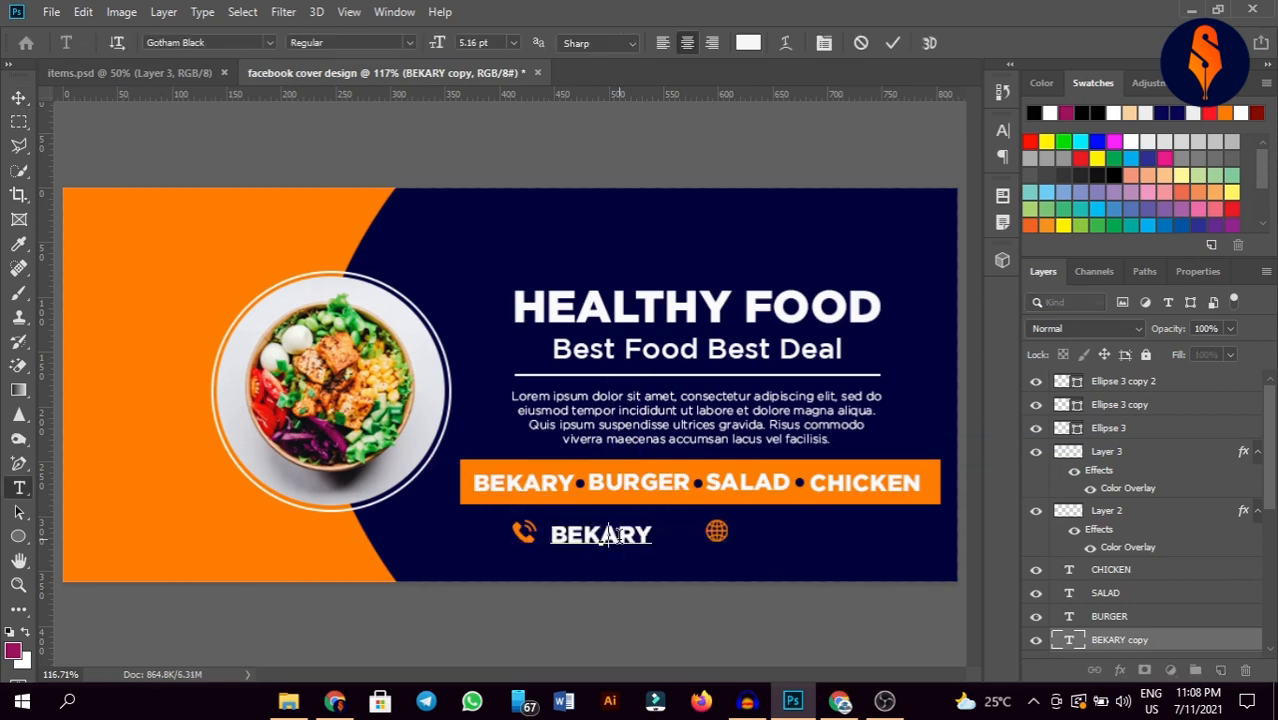
Step: Replace the BEKARY copy with the phone number, move the globe after it, and duplicate the number
key(BackSpace)
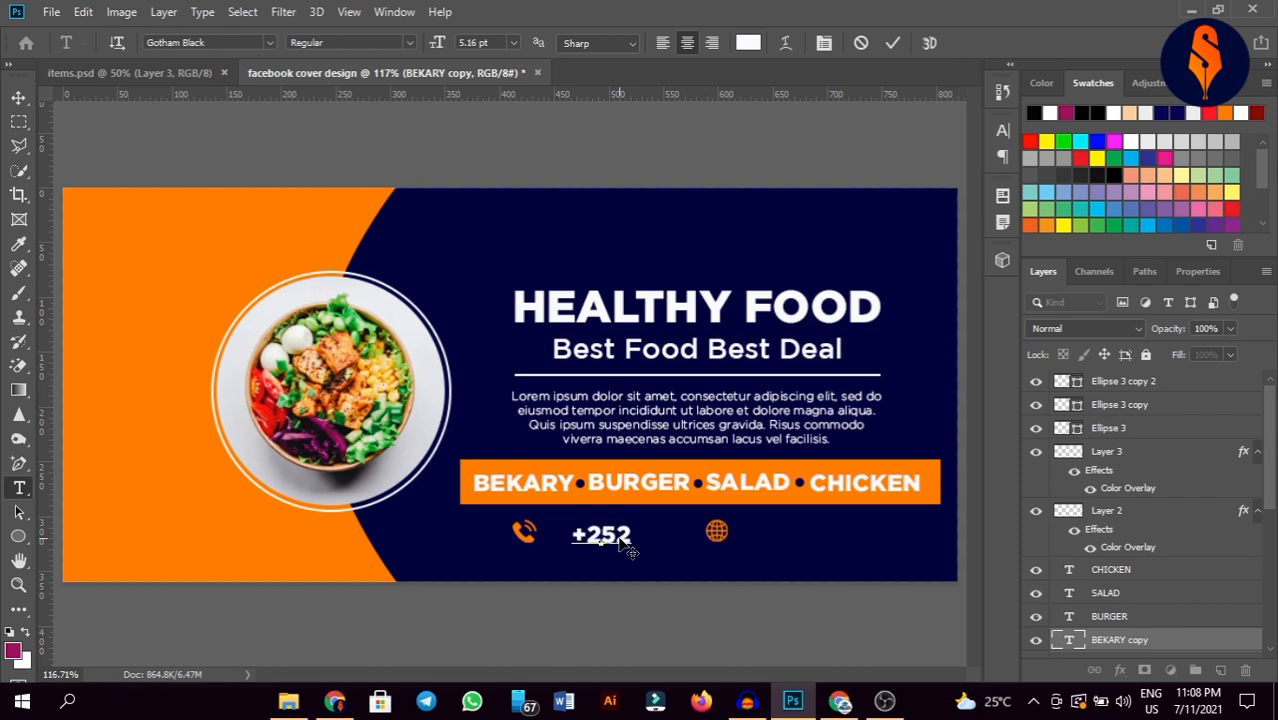
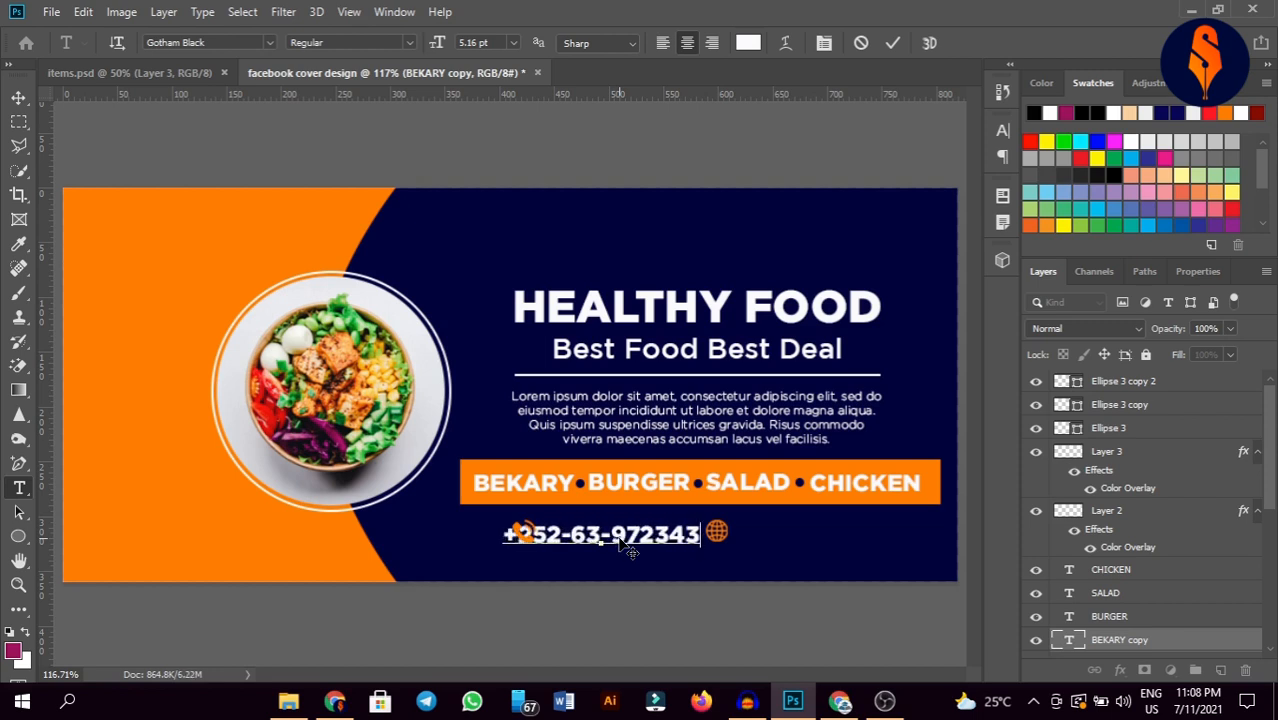
drag(692, 561, 736, 560)
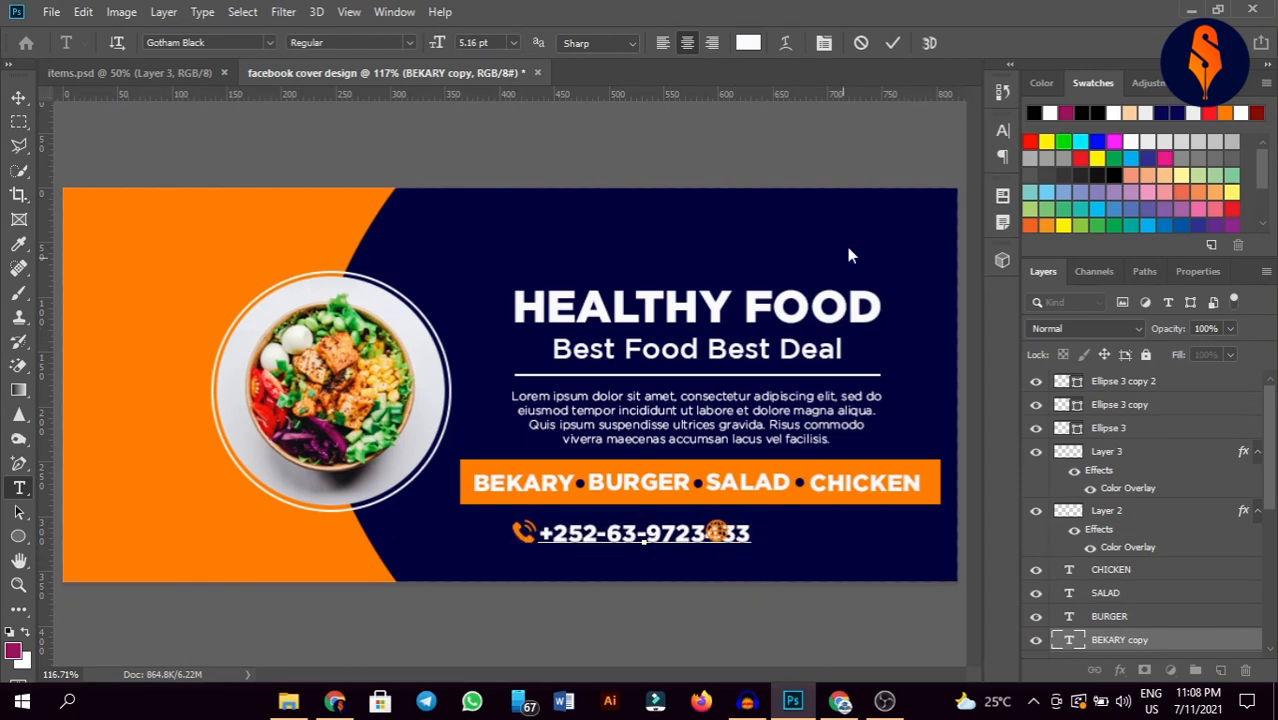
click(893, 44)
key(v)
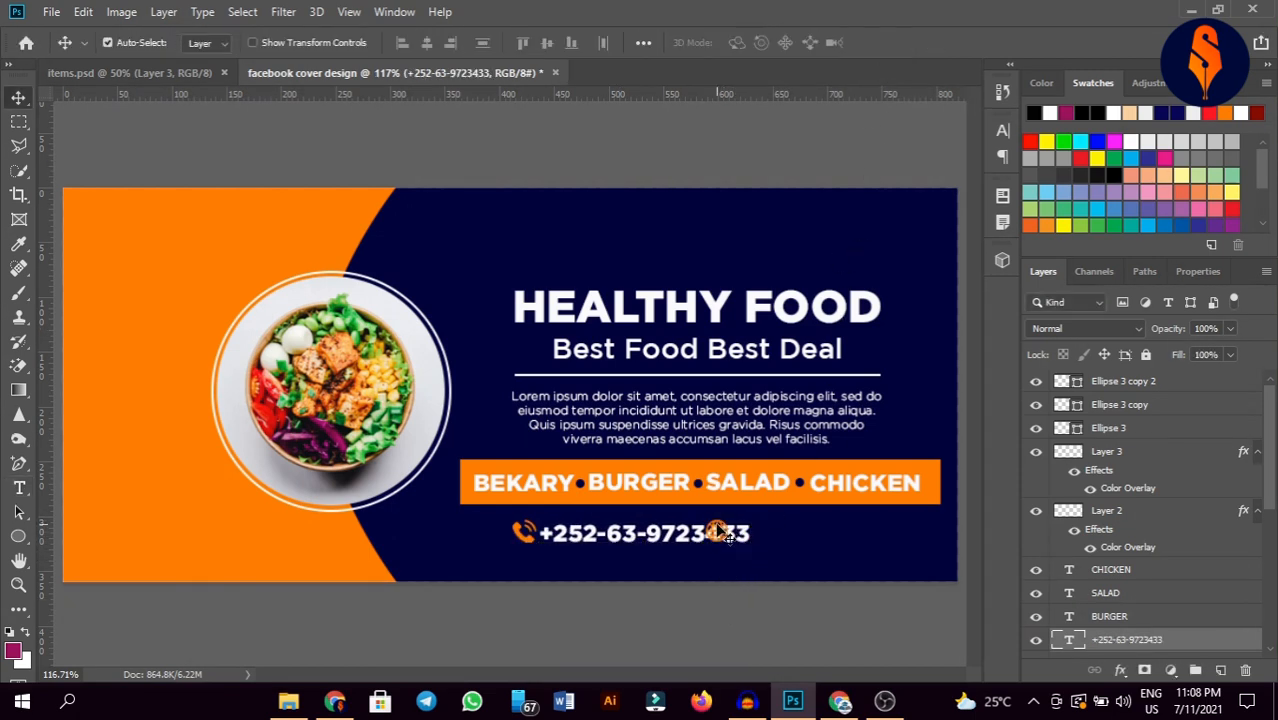
drag(720, 533, 779, 531)
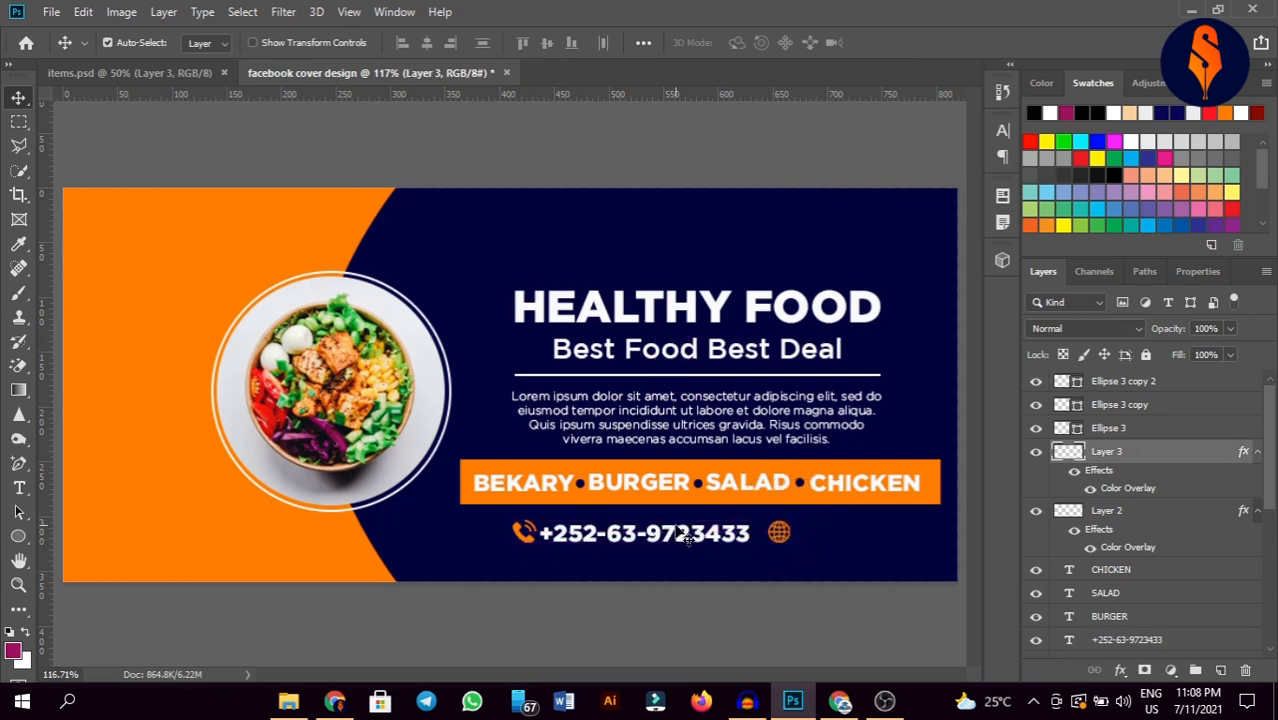
drag(680, 533, 888, 538)
double_click(890, 534)
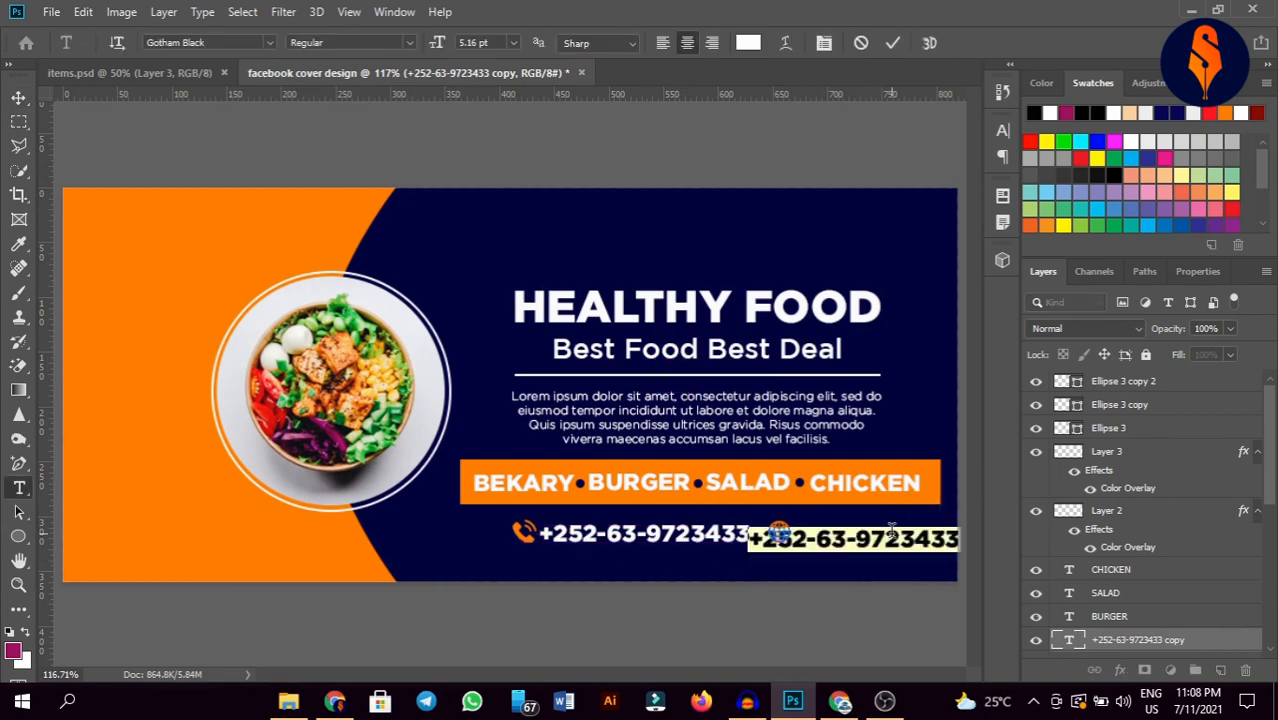
text(www)
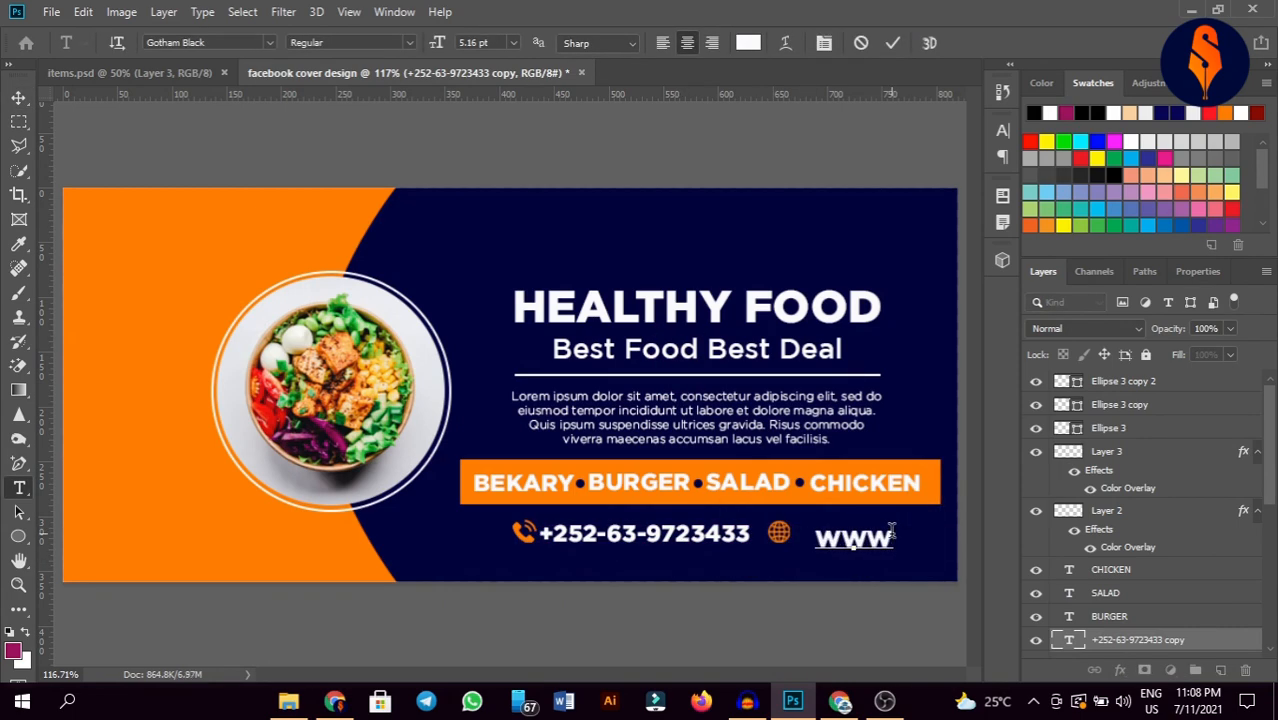
text(.)
key(ctrl+shift+k)
text(food)
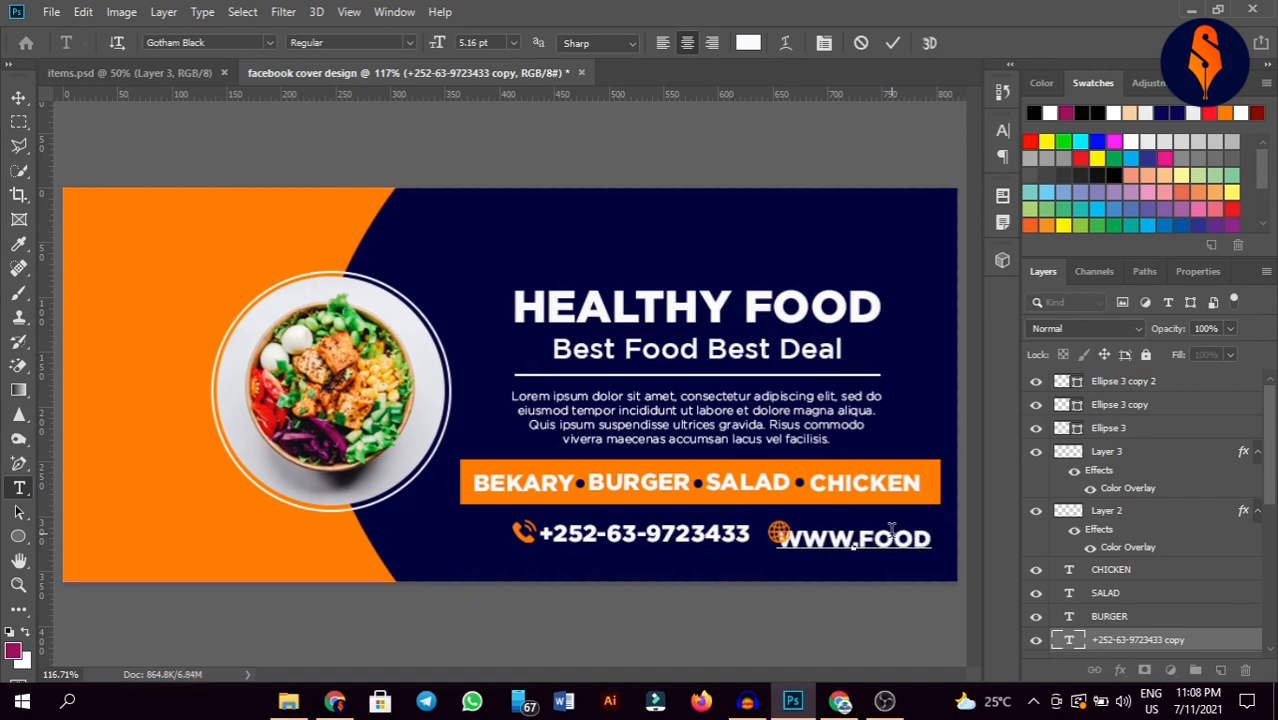
text(.com)
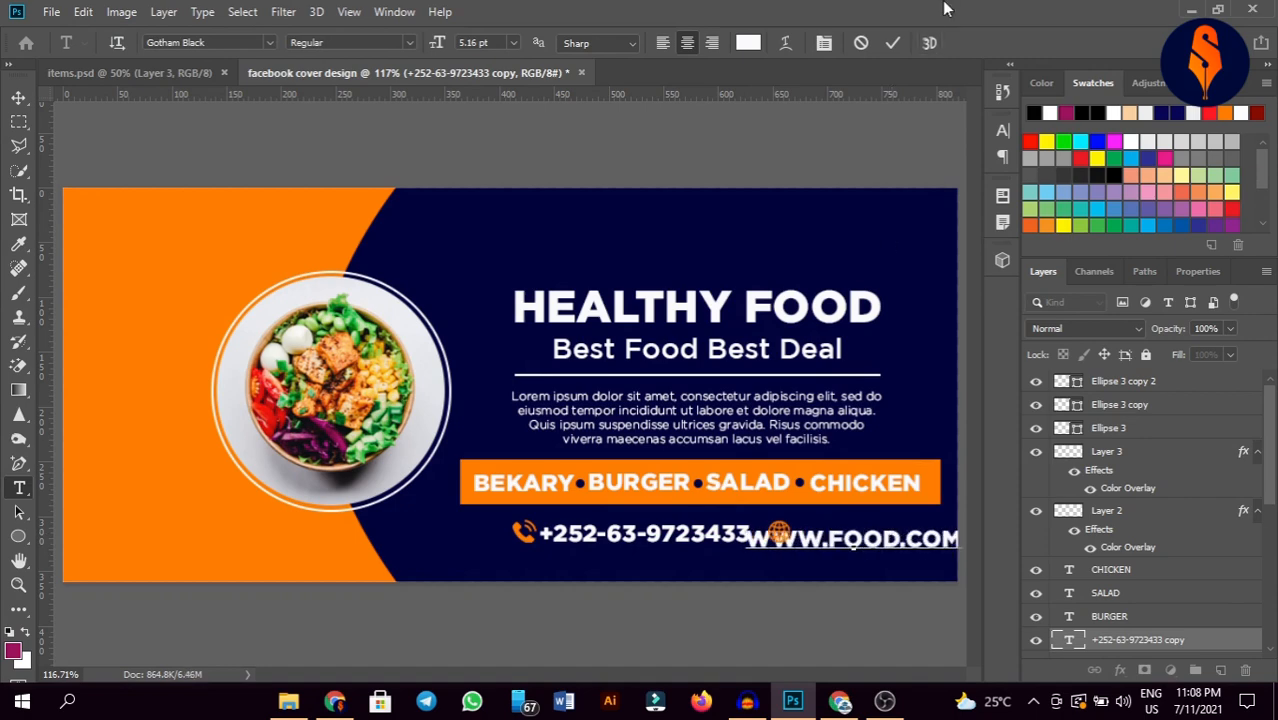
click(891, 43)
key(v)
drag(821, 542, 890, 536)
key(ctrl+t)
click(897, 43)
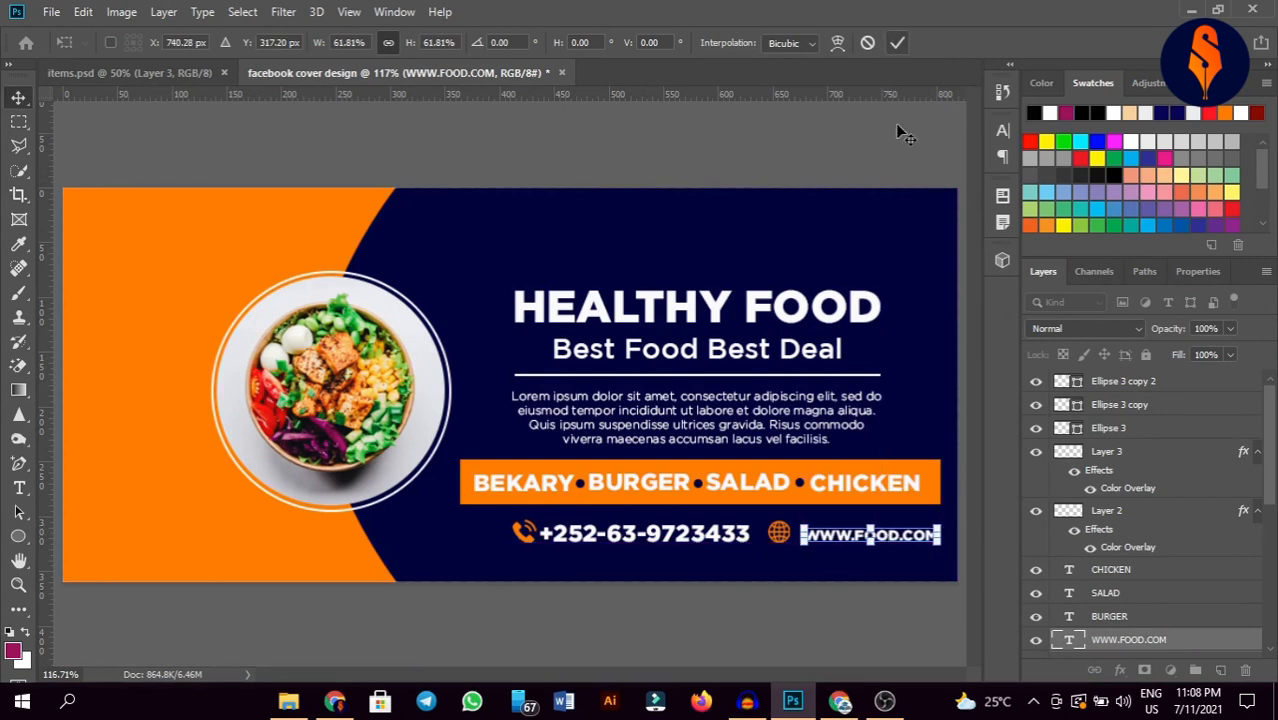
key(t)
double_click(889, 537)
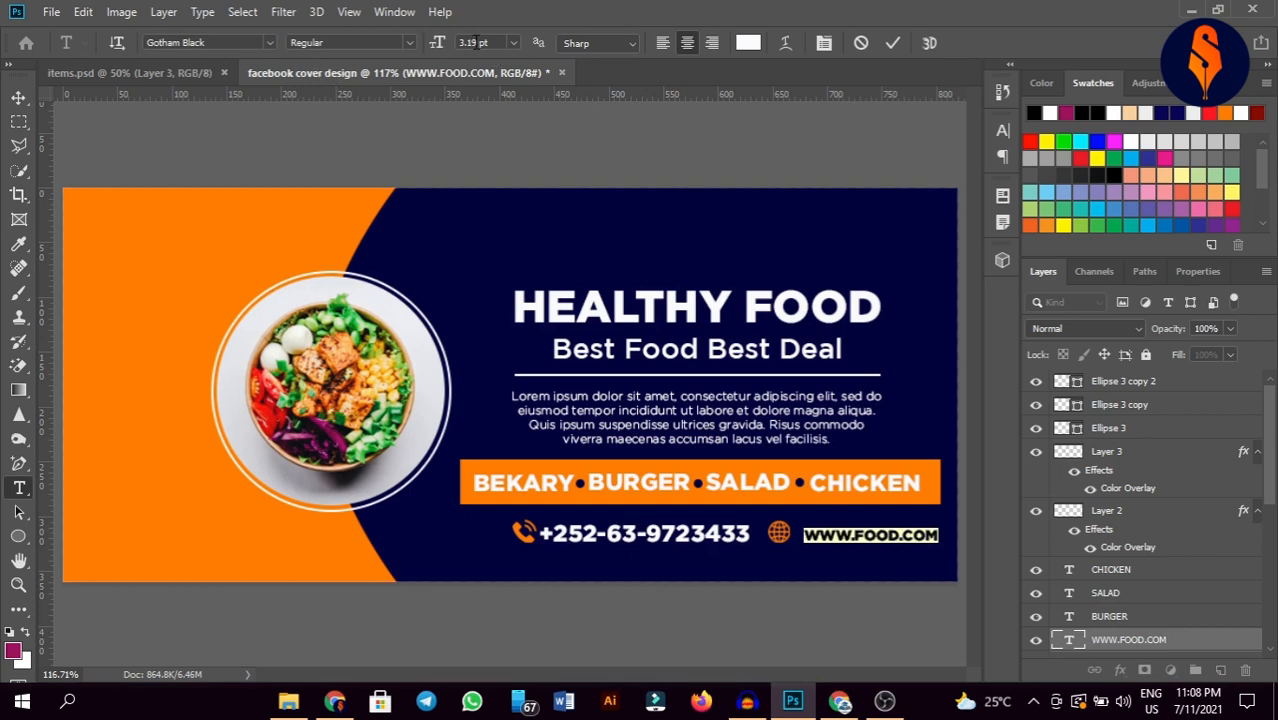
key(ctrl+Return)
key(v)
click(712, 553)
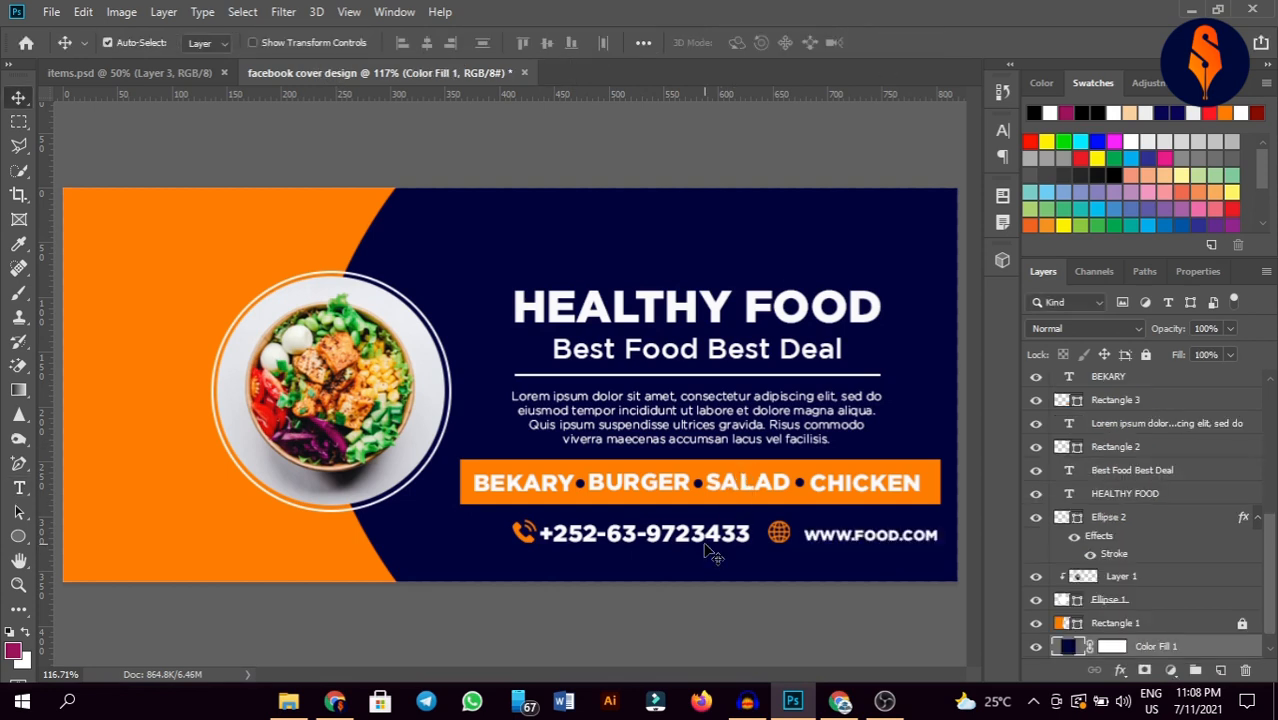
Step: Set the phone number to 3.19 pt and move it left toward its icon
click(714, 538)
key(t)
double_click(714, 536)
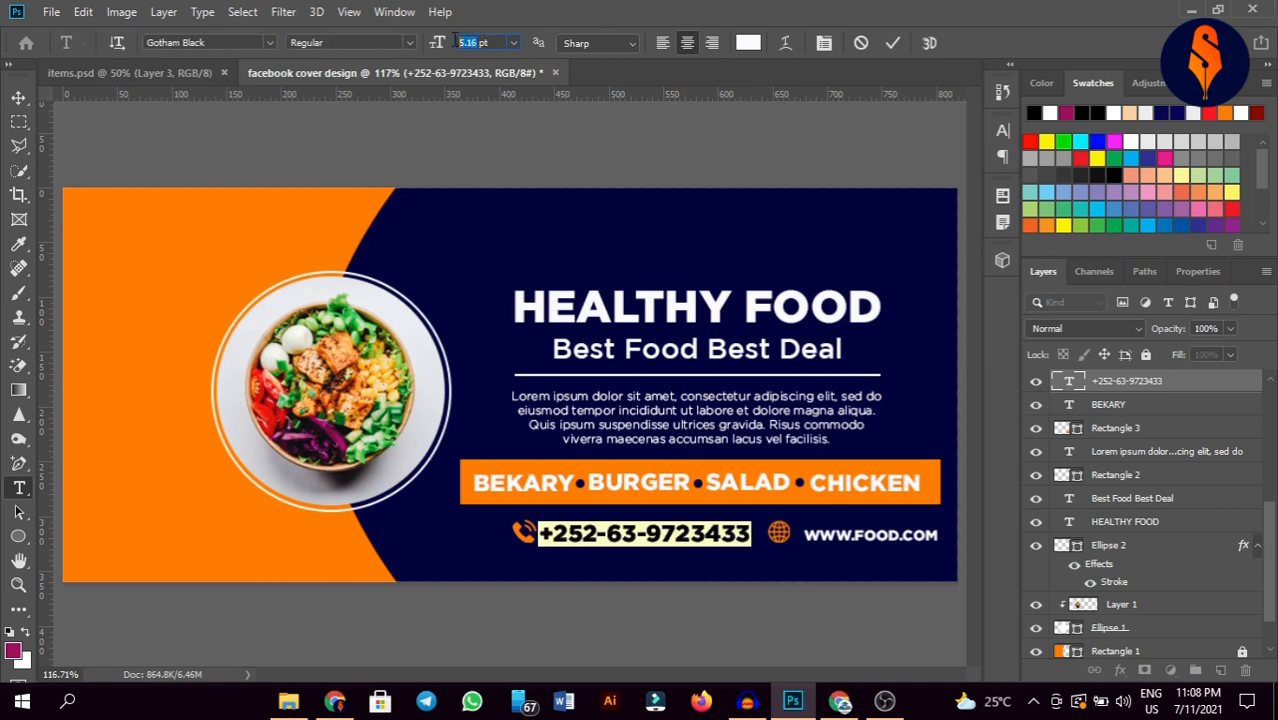
text(3.)
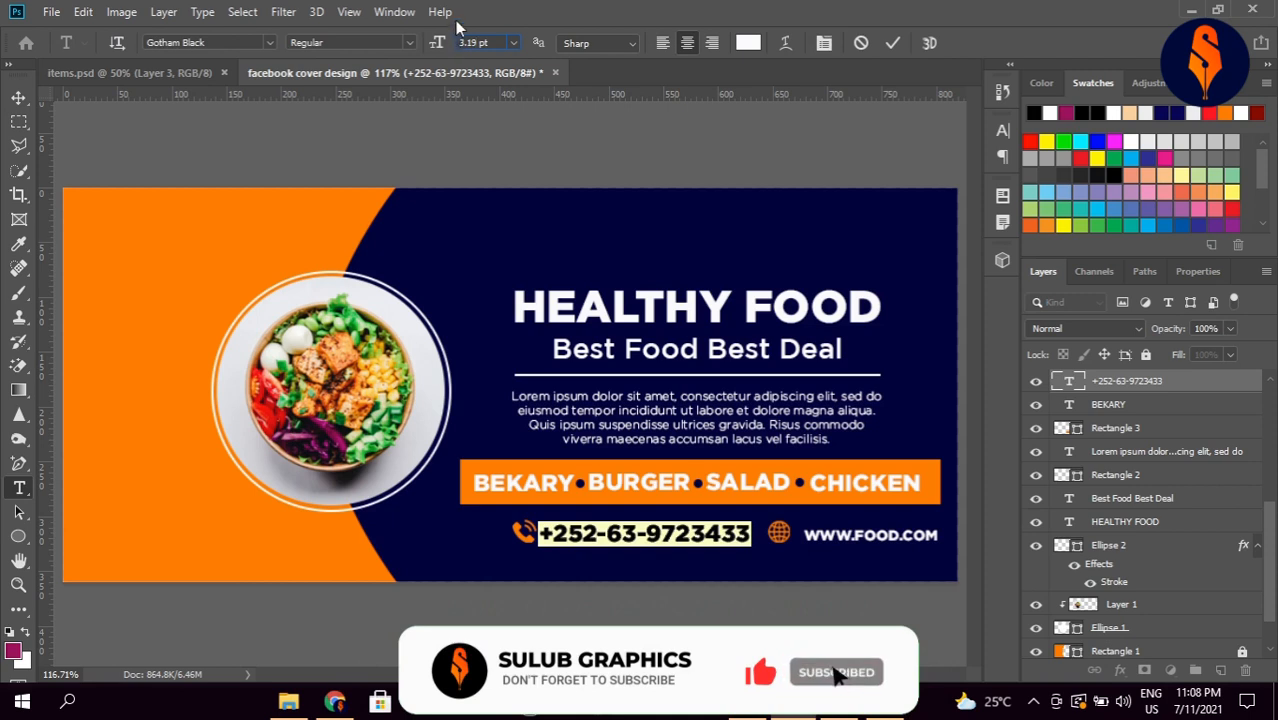
text(19)
click(18, 97)
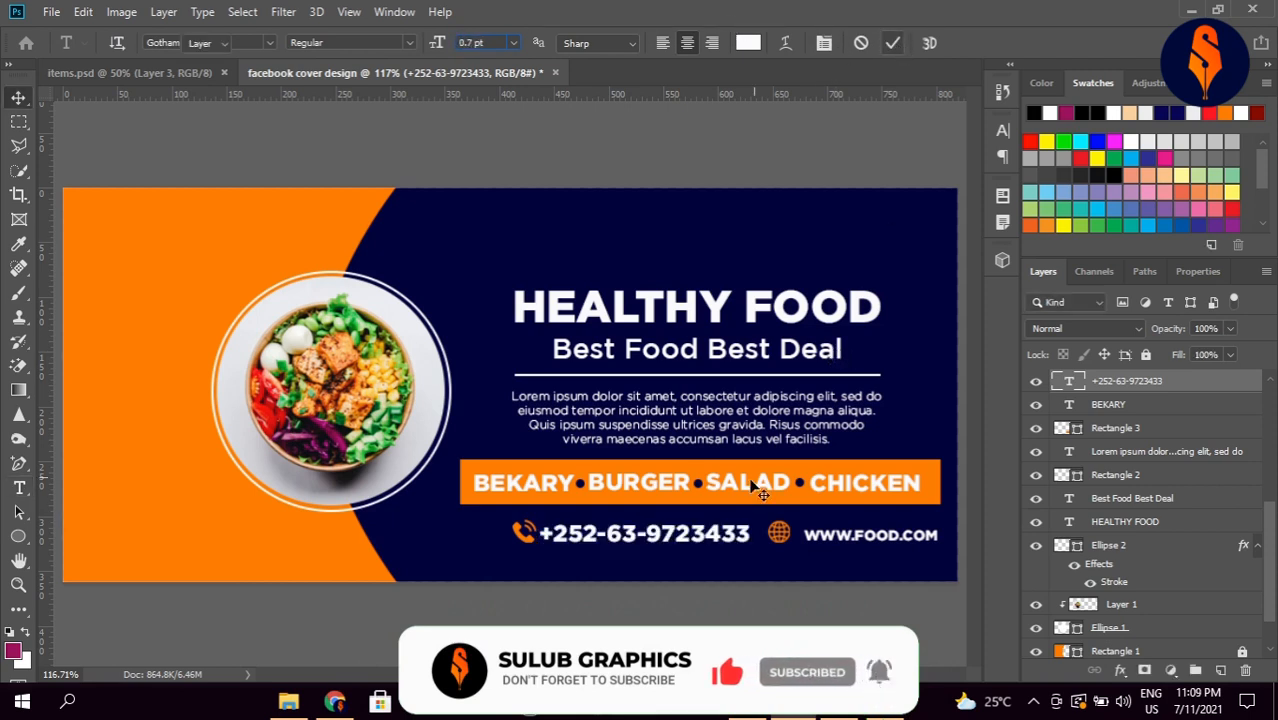
drag(688, 545, 648, 541)
Step: Reposition and resize the phone icon beside the number, and nudge the website text
drag(525, 541, 531, 520)
key(ctrl+t)
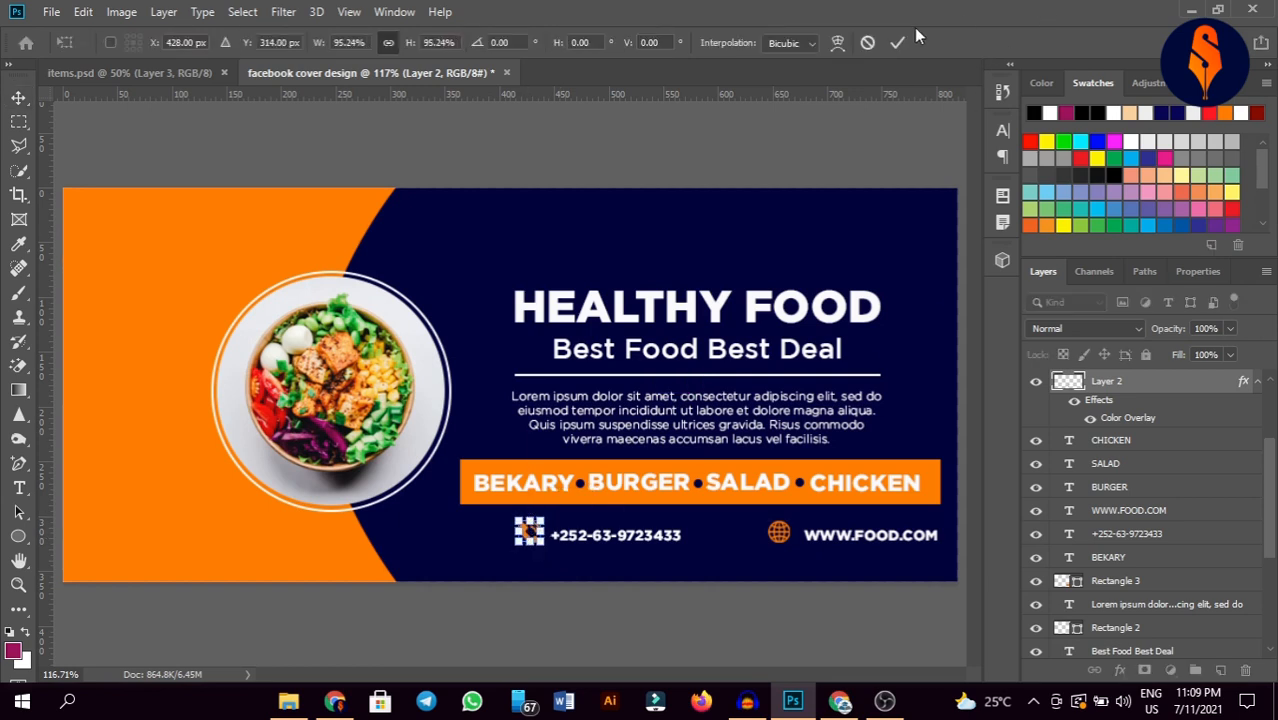
click(896, 50)
click(832, 540)
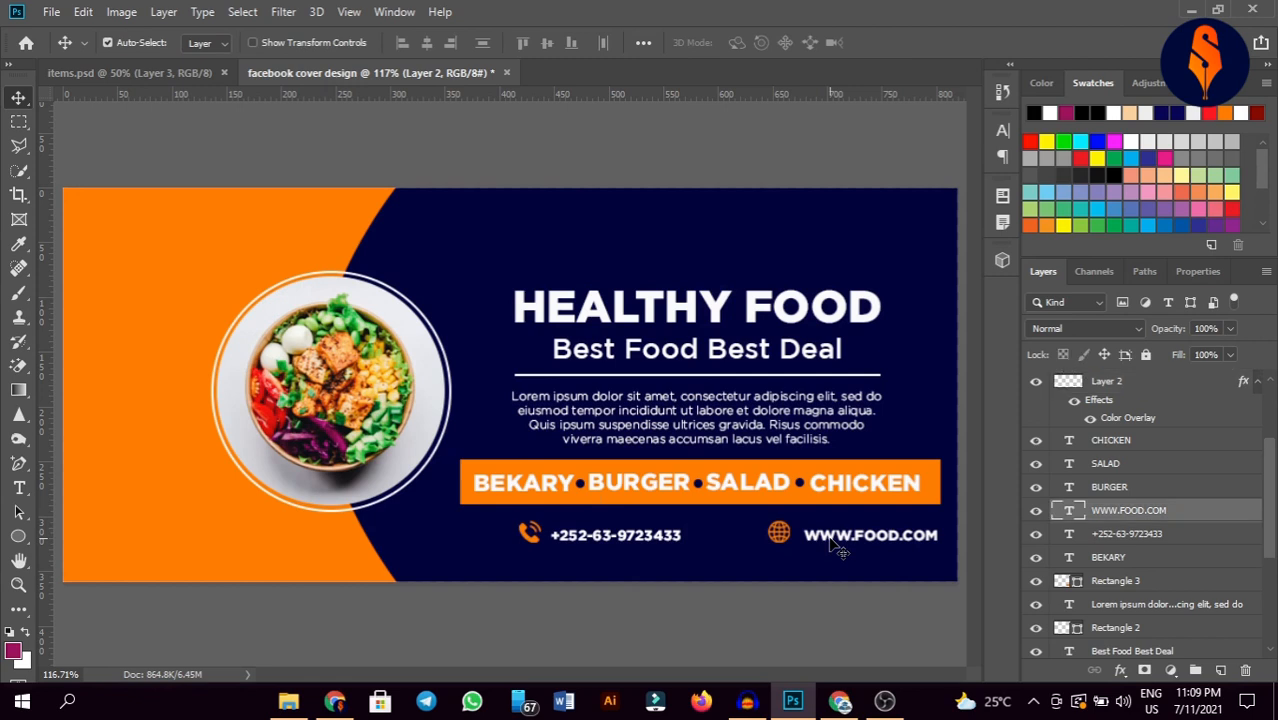
drag(828, 538, 830, 541)
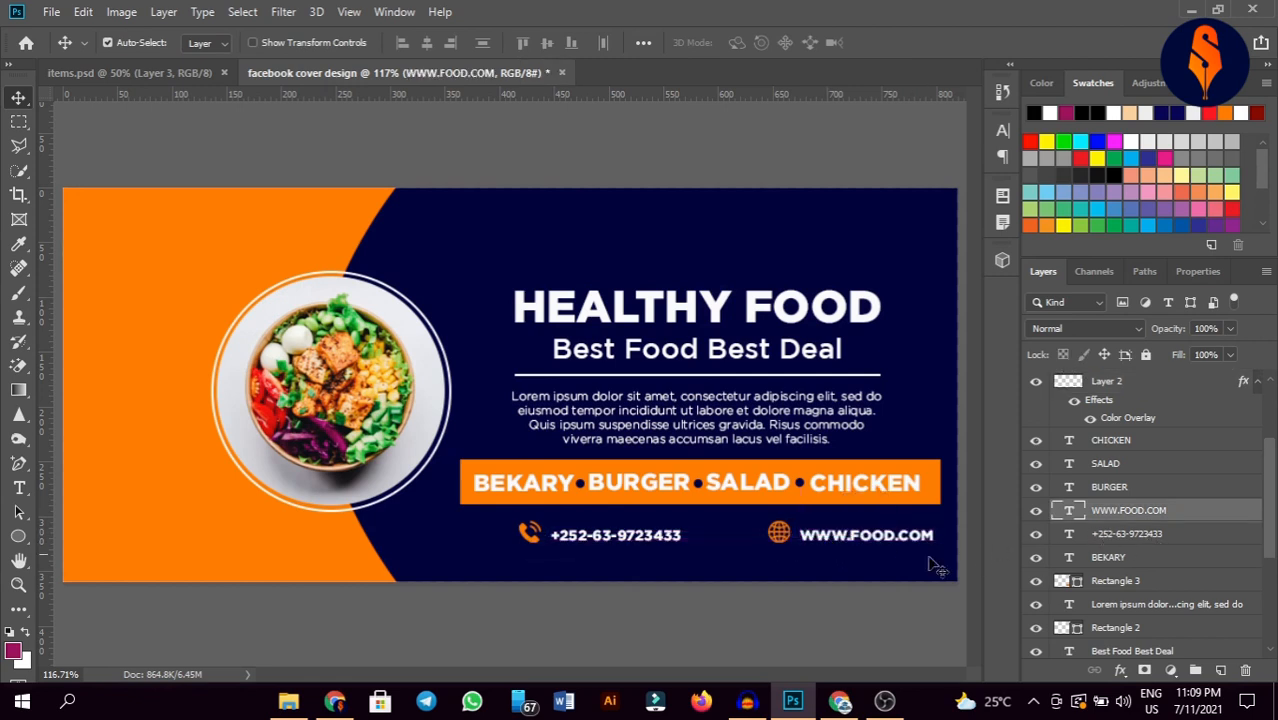
Step: Lock the navy background layer and align the website and phone contacts in one row
click(823, 577)
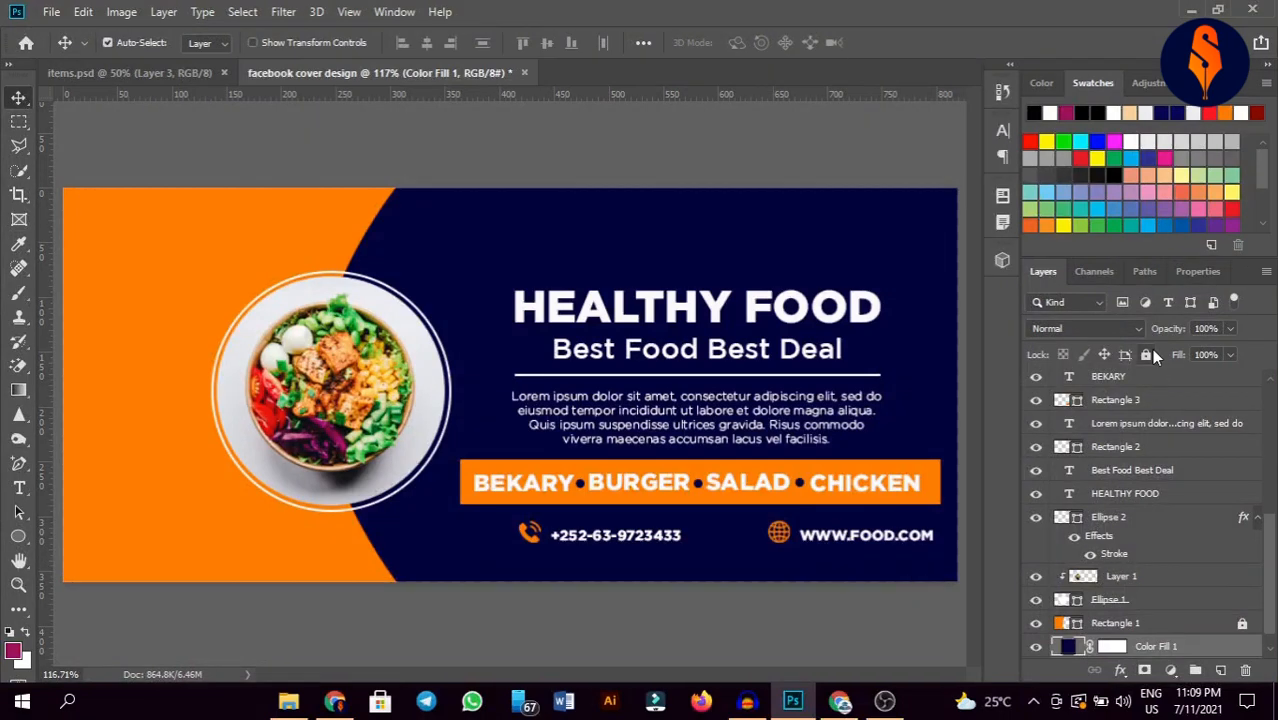
click(1147, 354)
drag(866, 535, 800, 537)
click(633, 540)
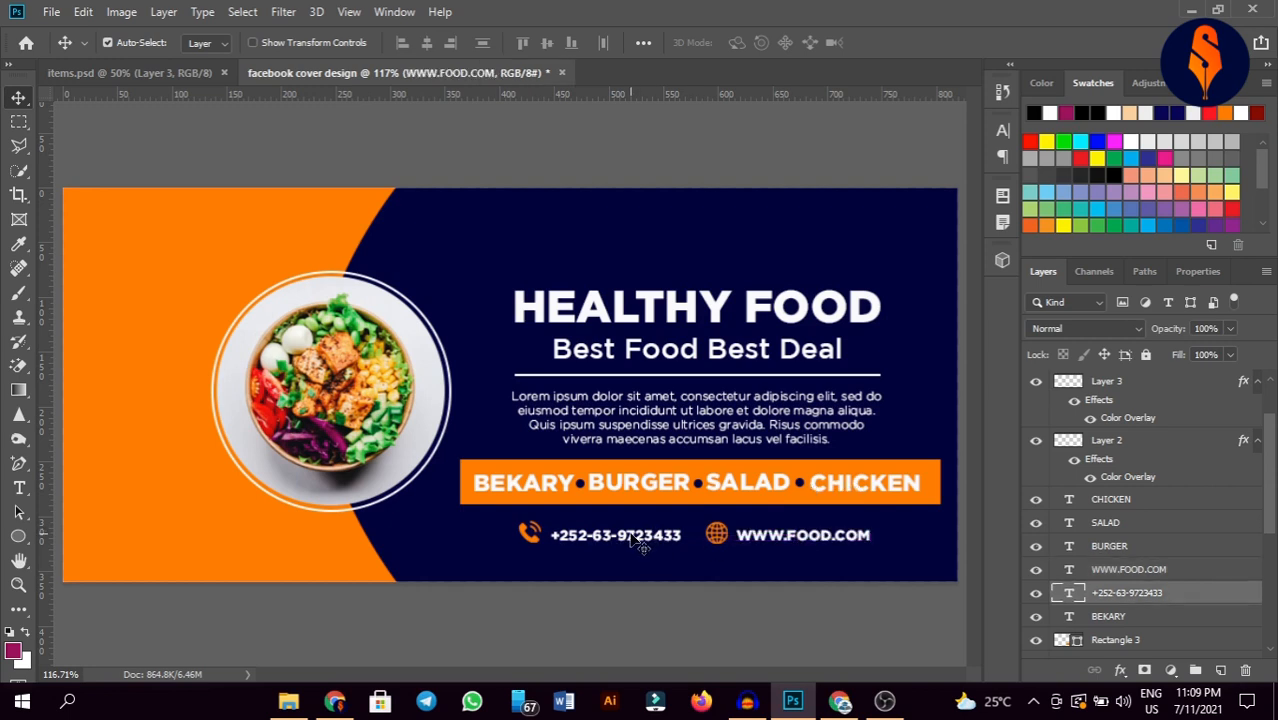
drag(633, 540, 629, 538)
click(707, 610)
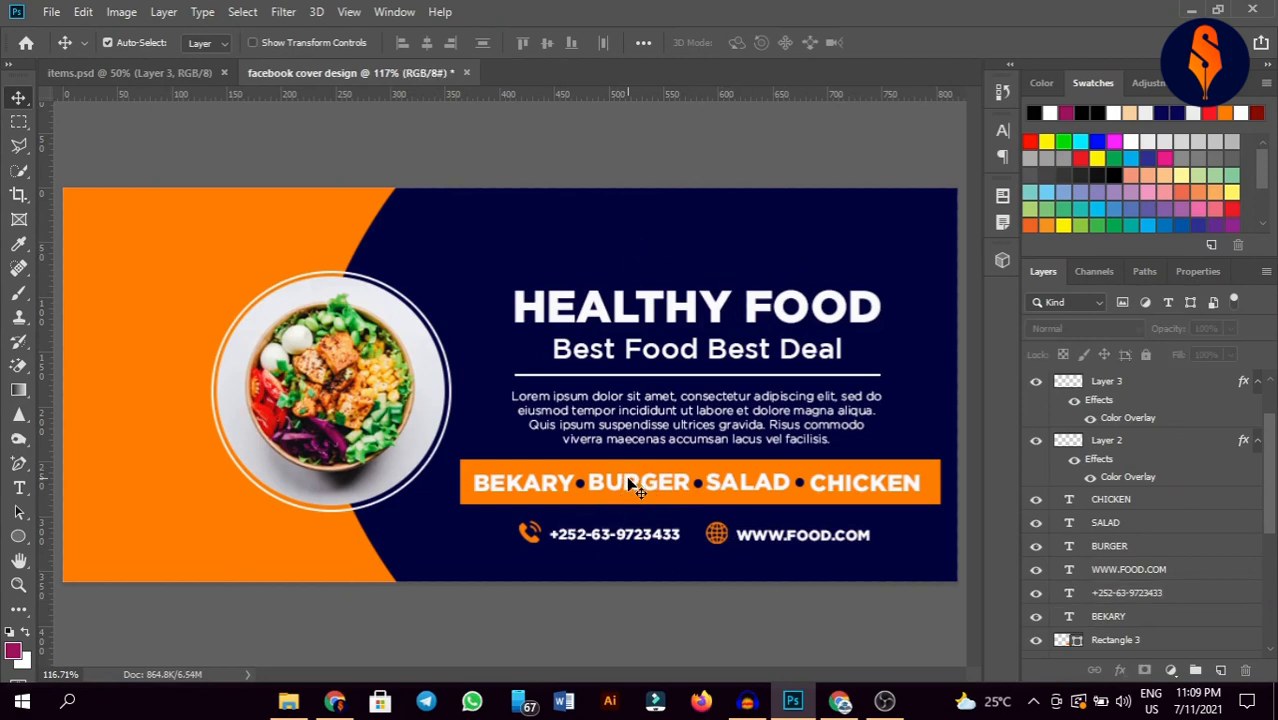
Step: Duplicate the BURGER text above HEALTHY FOOD, retype it as 'Your Logo', and centre it
drag(632, 485, 692, 237)
key(t)
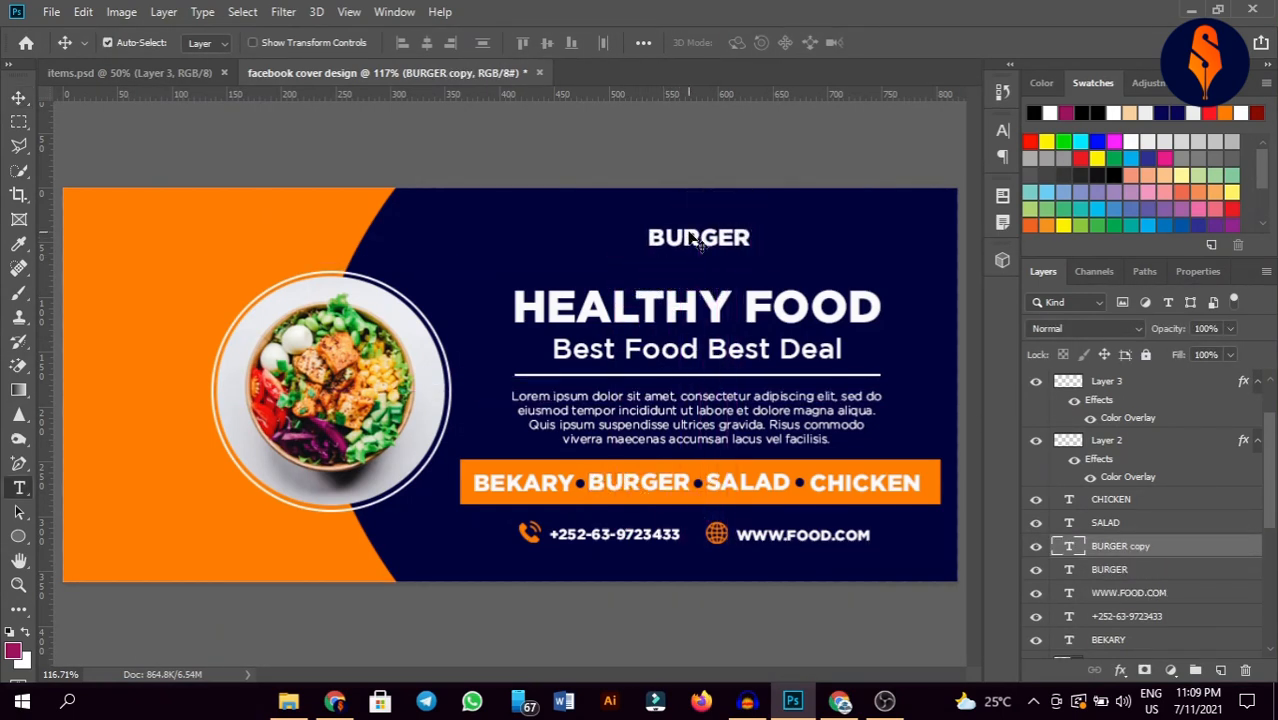
double_click(688, 230)
text(yOUR)
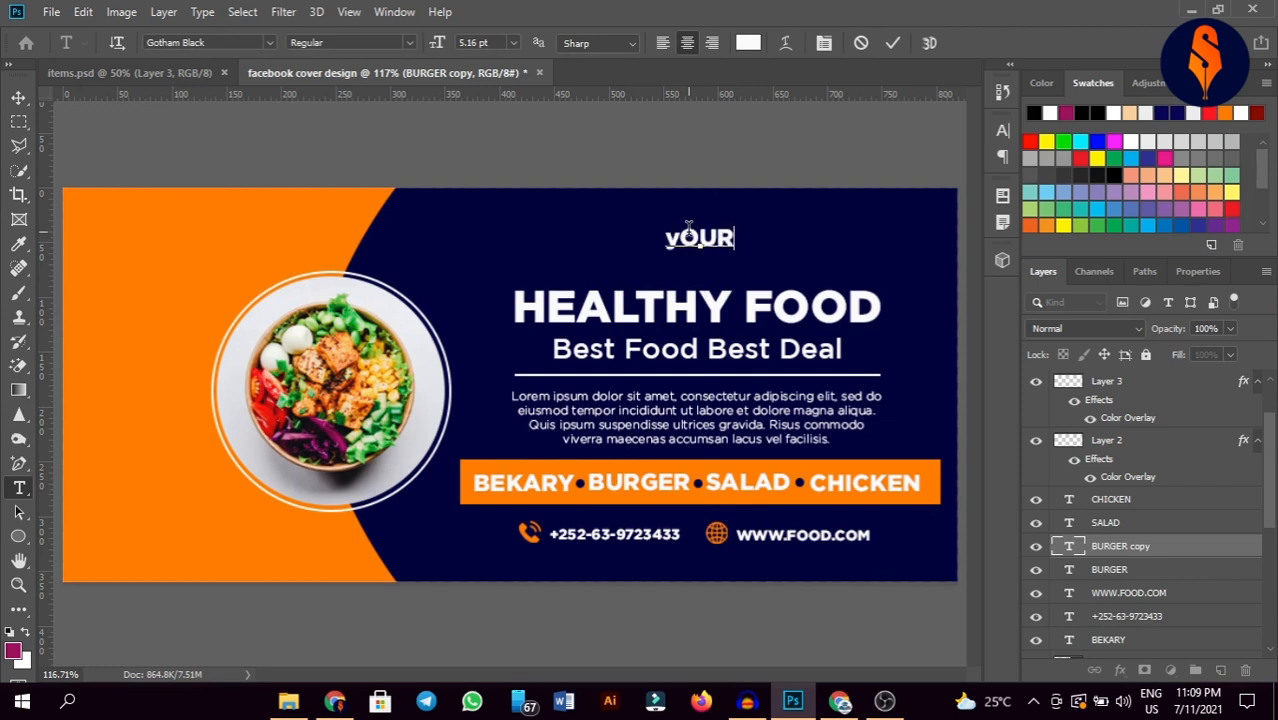
key(BackSpace)
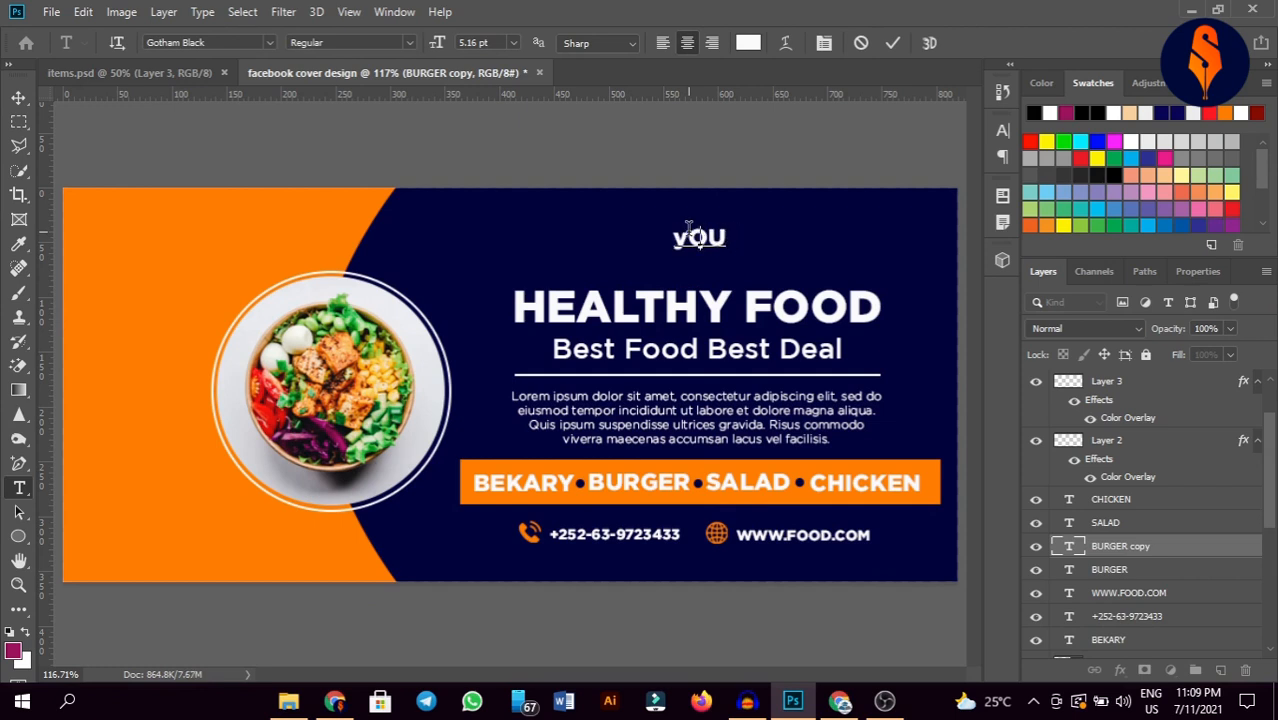
key(BackSpace)
key(BackSpace)
key(BackSpace)
text(y)
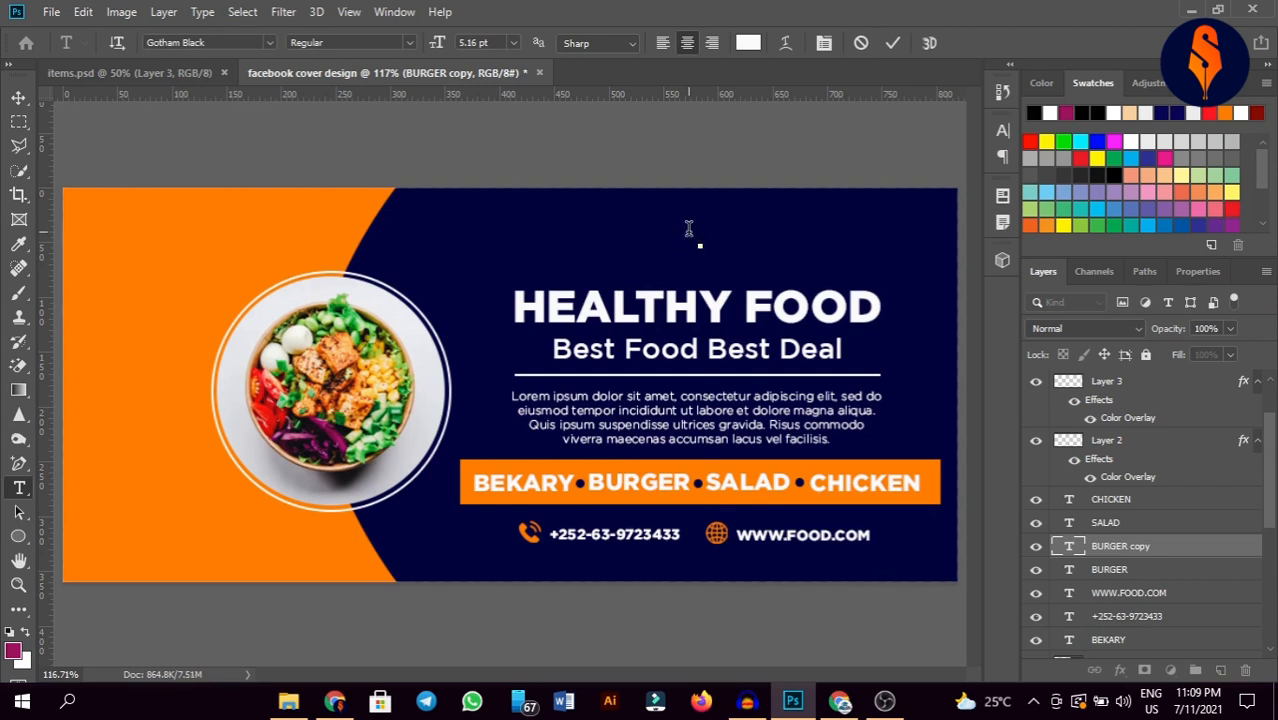
text(Your Lor)
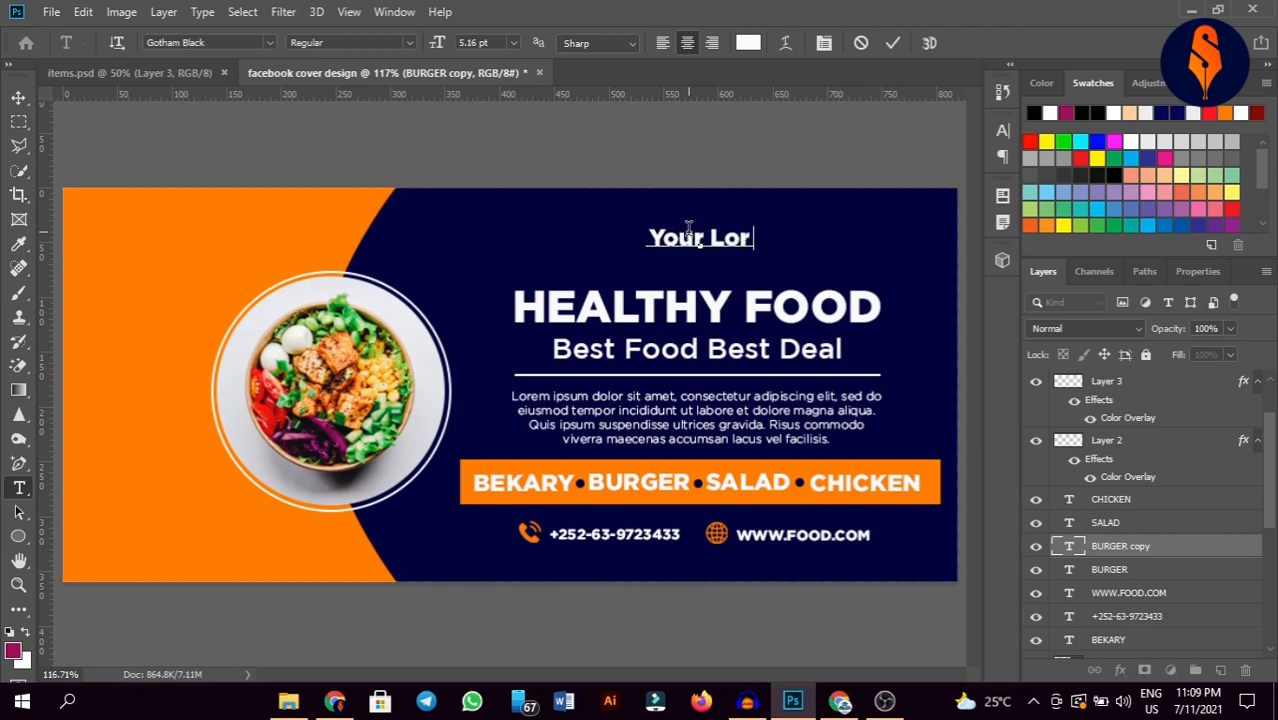
key(BackSpace)
text(go)
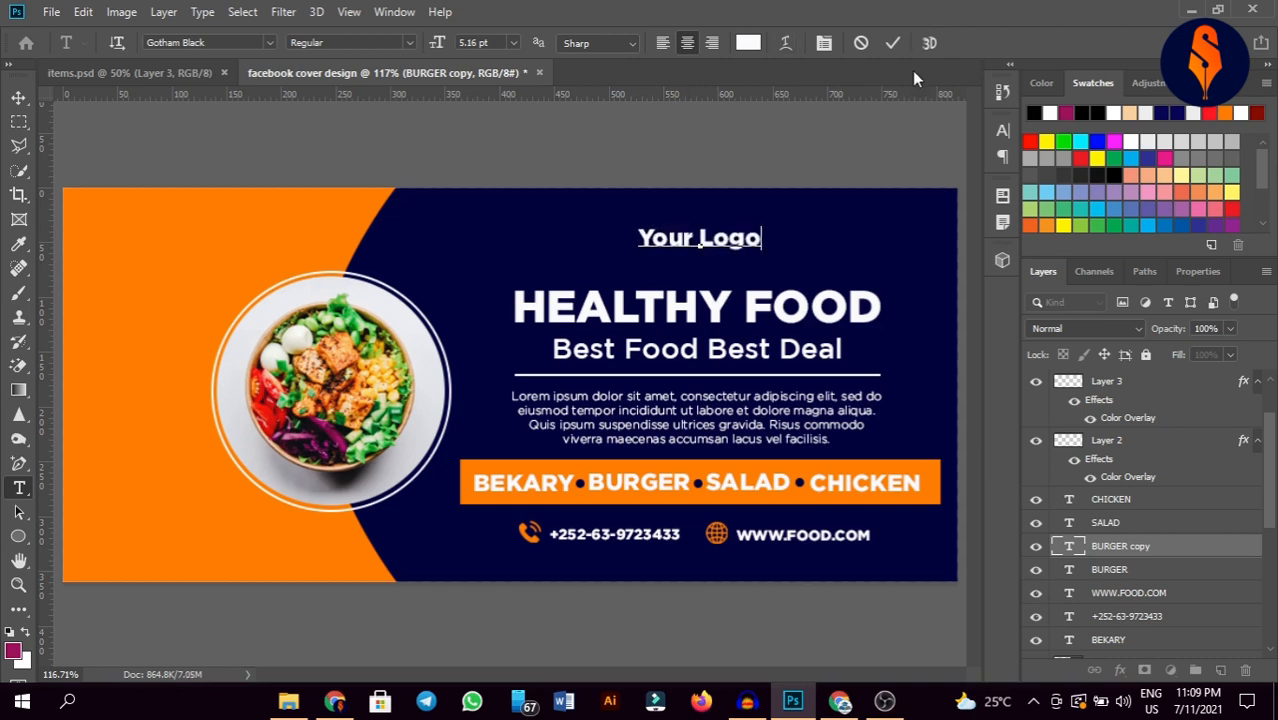
click(893, 43)
key(v)
drag(710, 250, 704, 254)
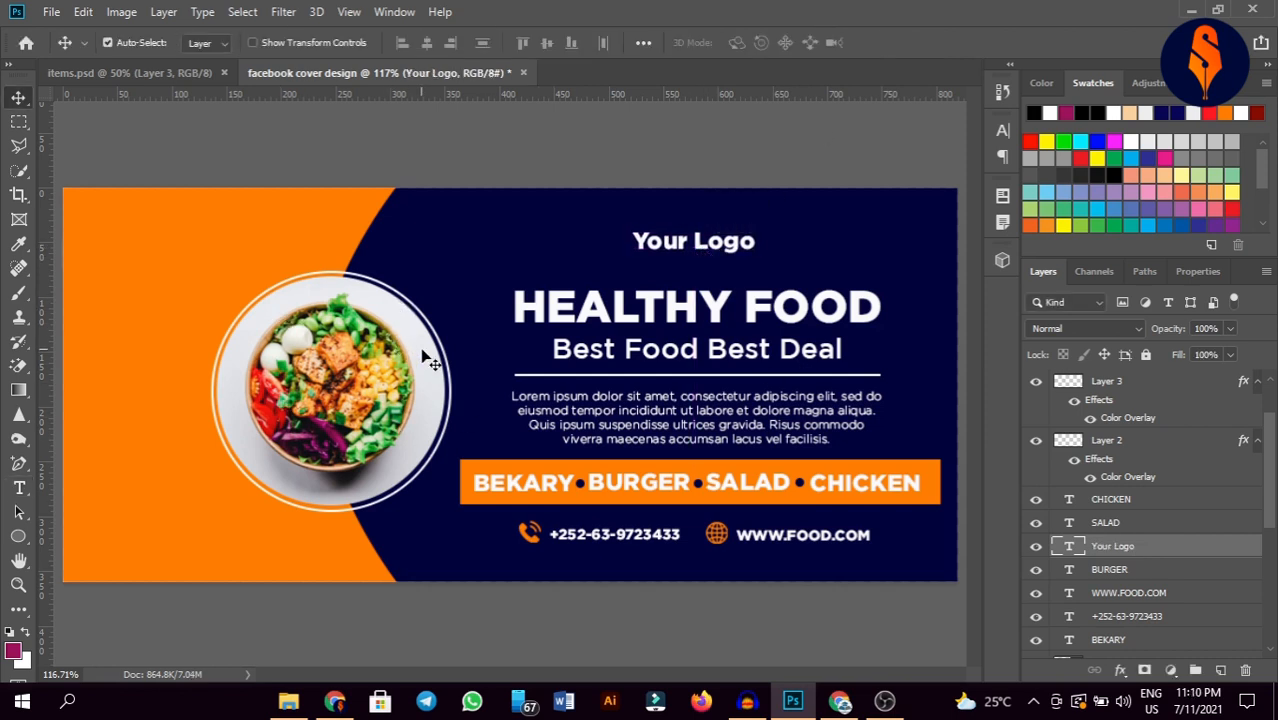
Step: Give the white Ellipse 1 circle behind the salad photo a 21 px Drop Shadow
click(383, 388)
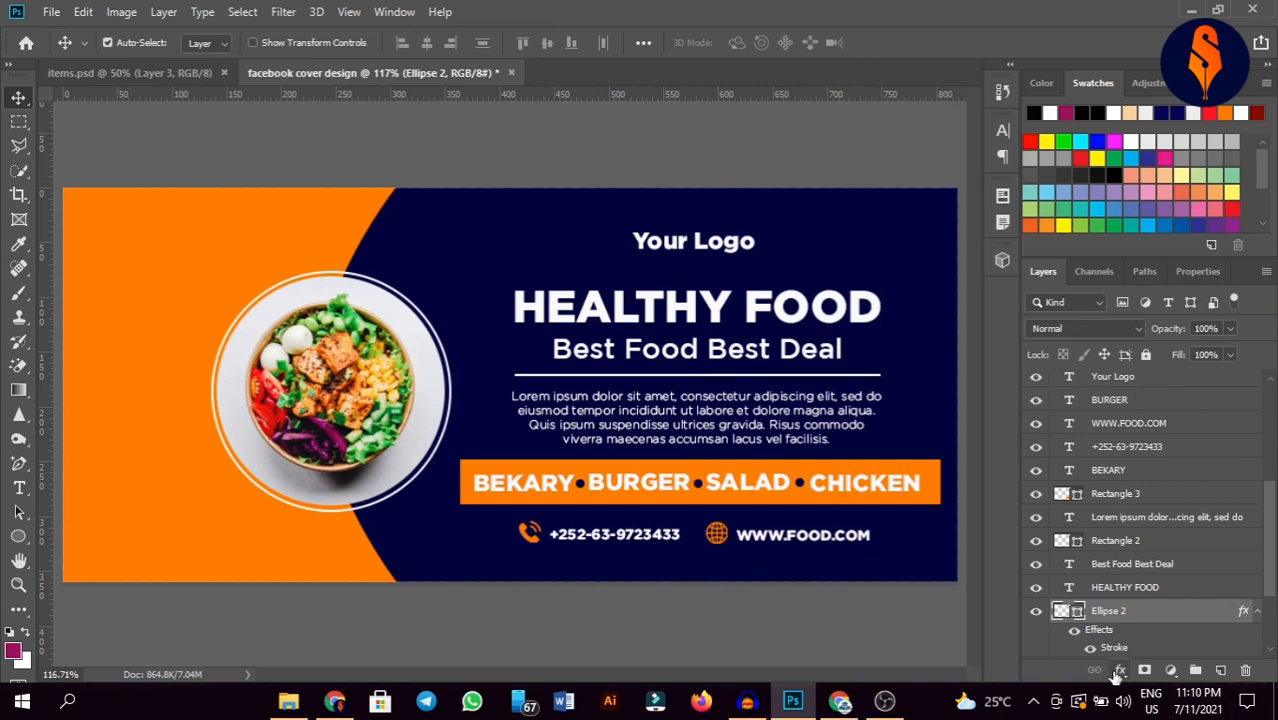
scroll(1104, 640, down, 1)
scroll(1137, 638, down, 3)
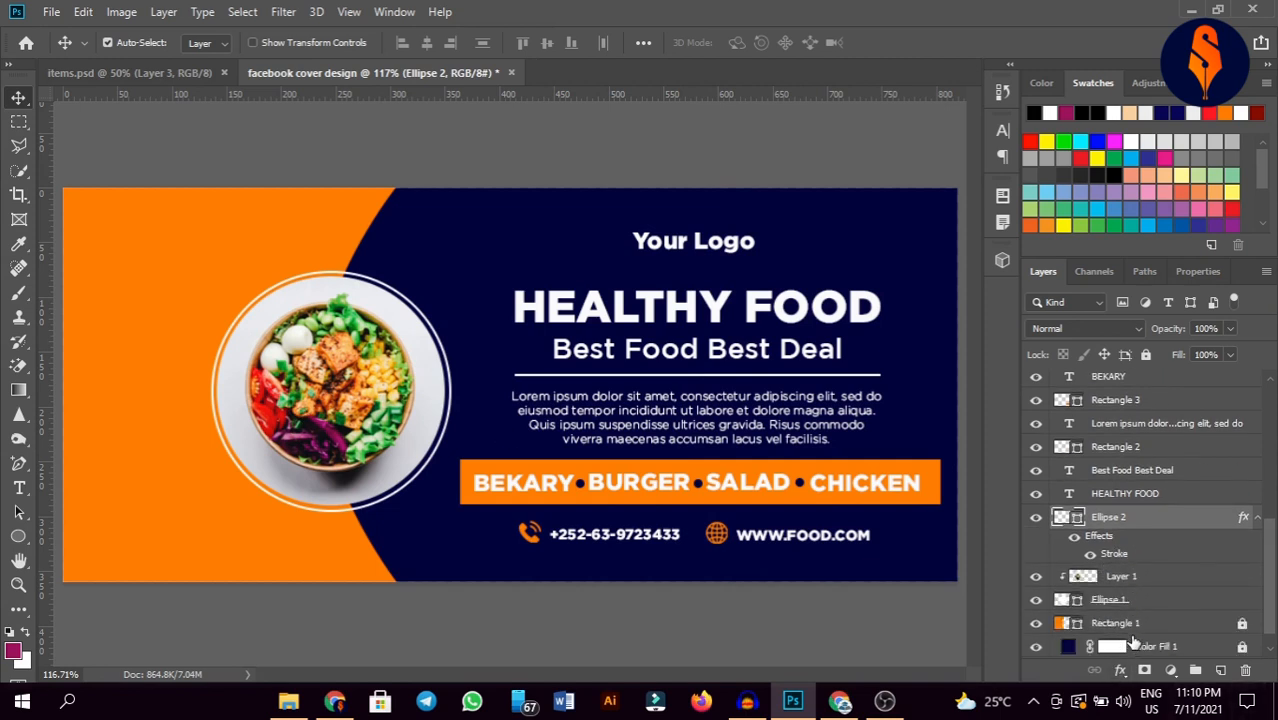
click(1136, 578)
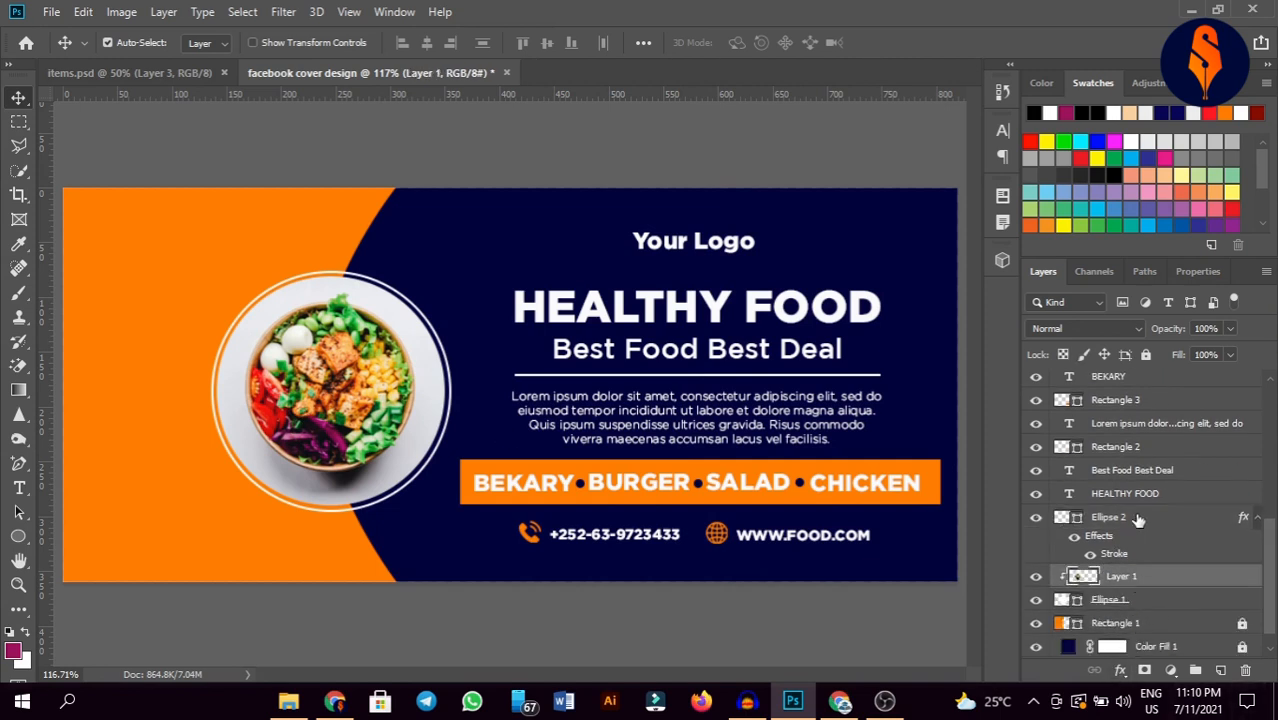
click(1138, 519)
click(1128, 600)
click(1121, 671)
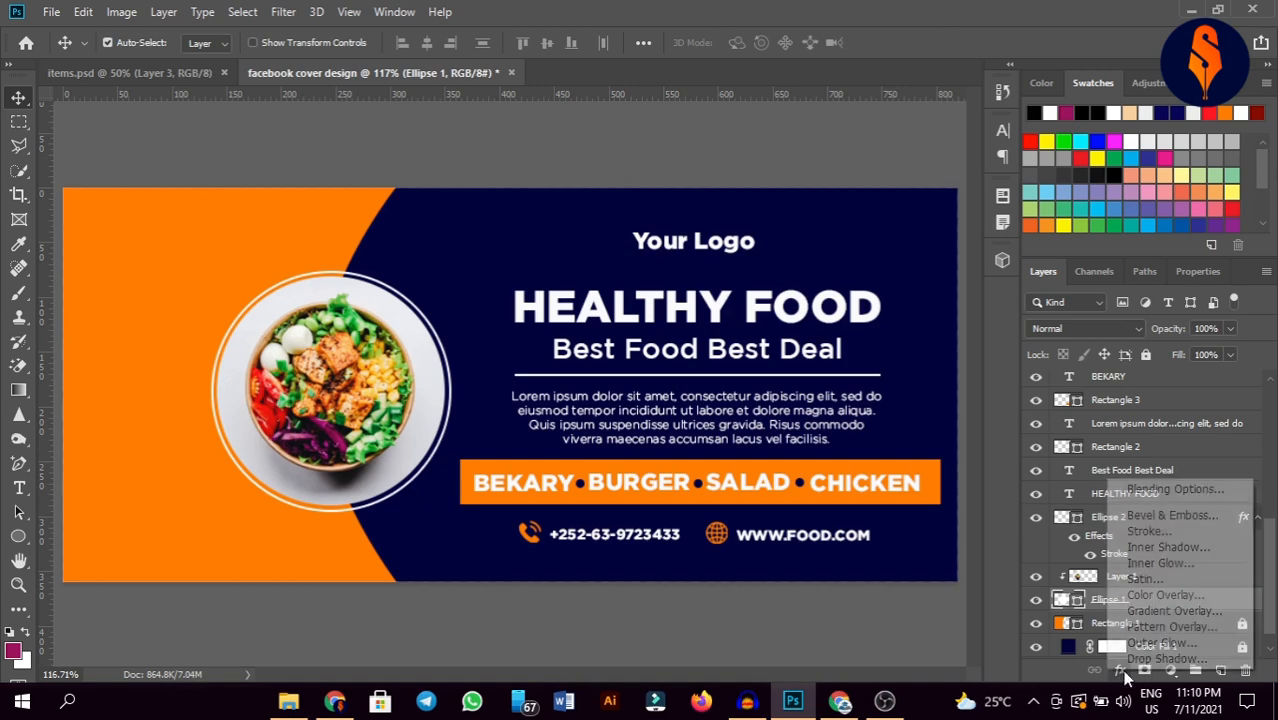
click(1148, 657)
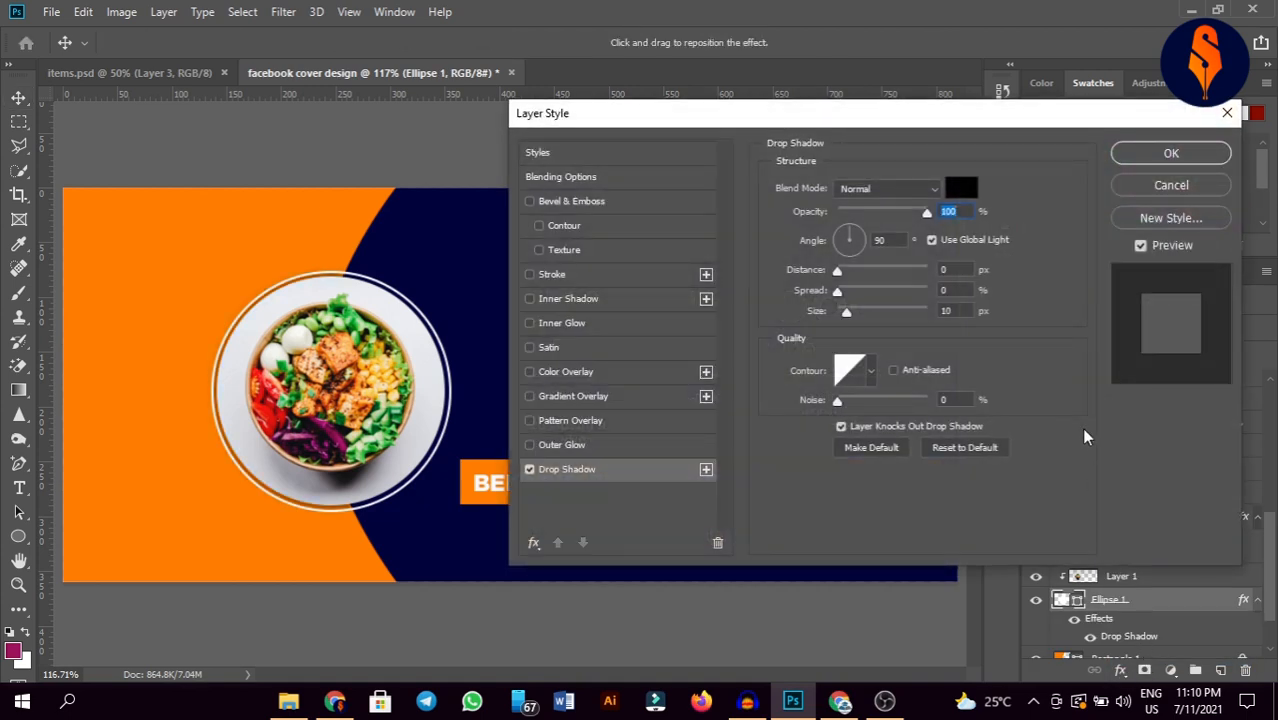
drag(846, 311, 853, 317)
click(1155, 150)
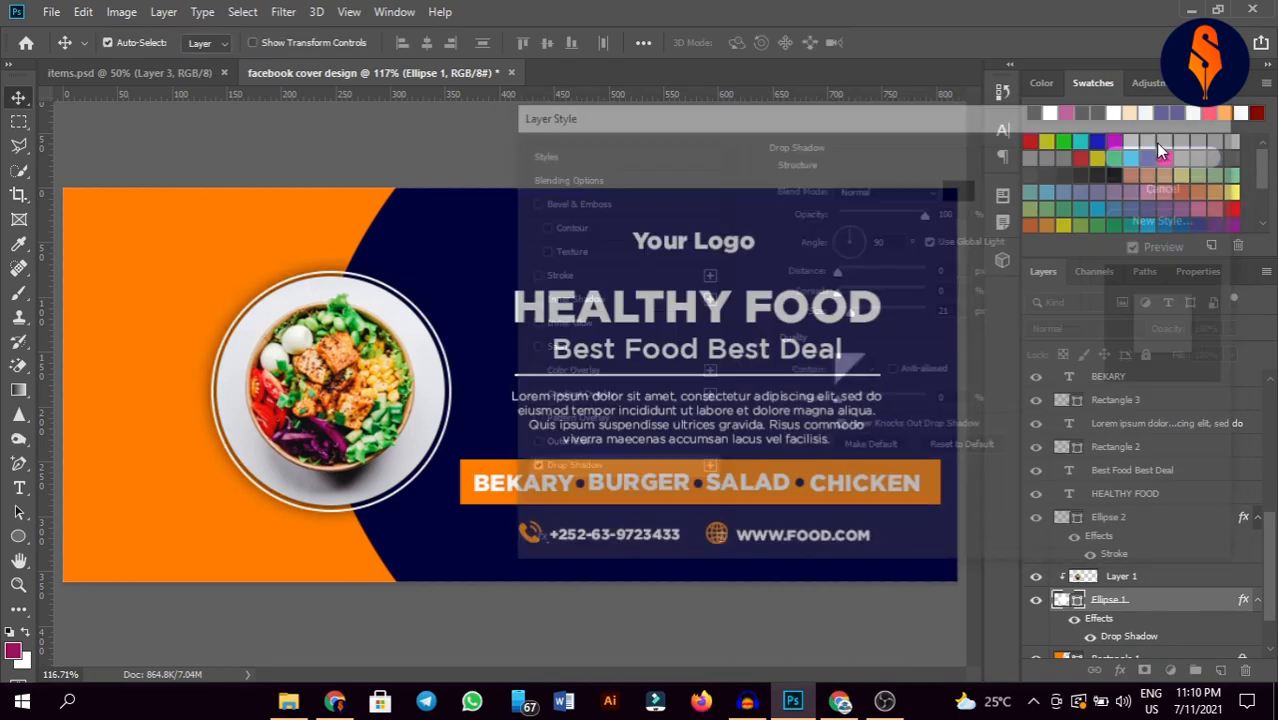
click(441, 160)
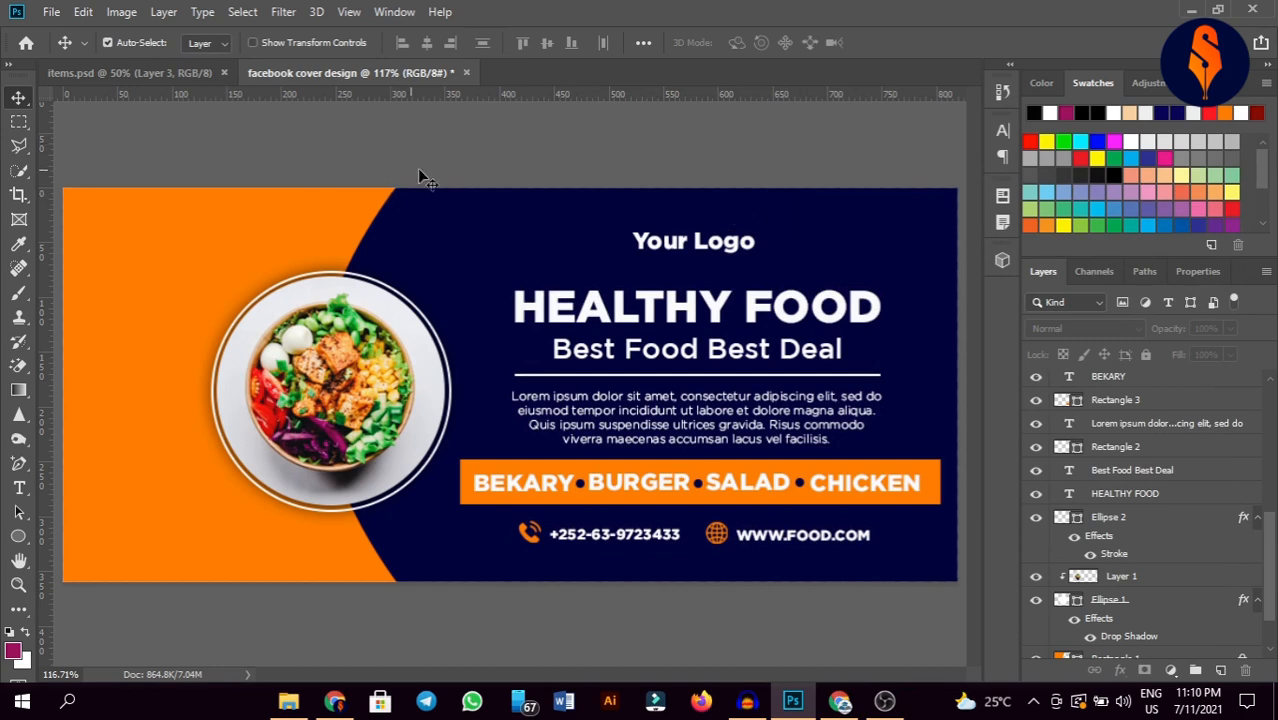
Step: Select every banner layer and shift all the artwork about 60 px left together
scroll(1131, 543, down, 2)
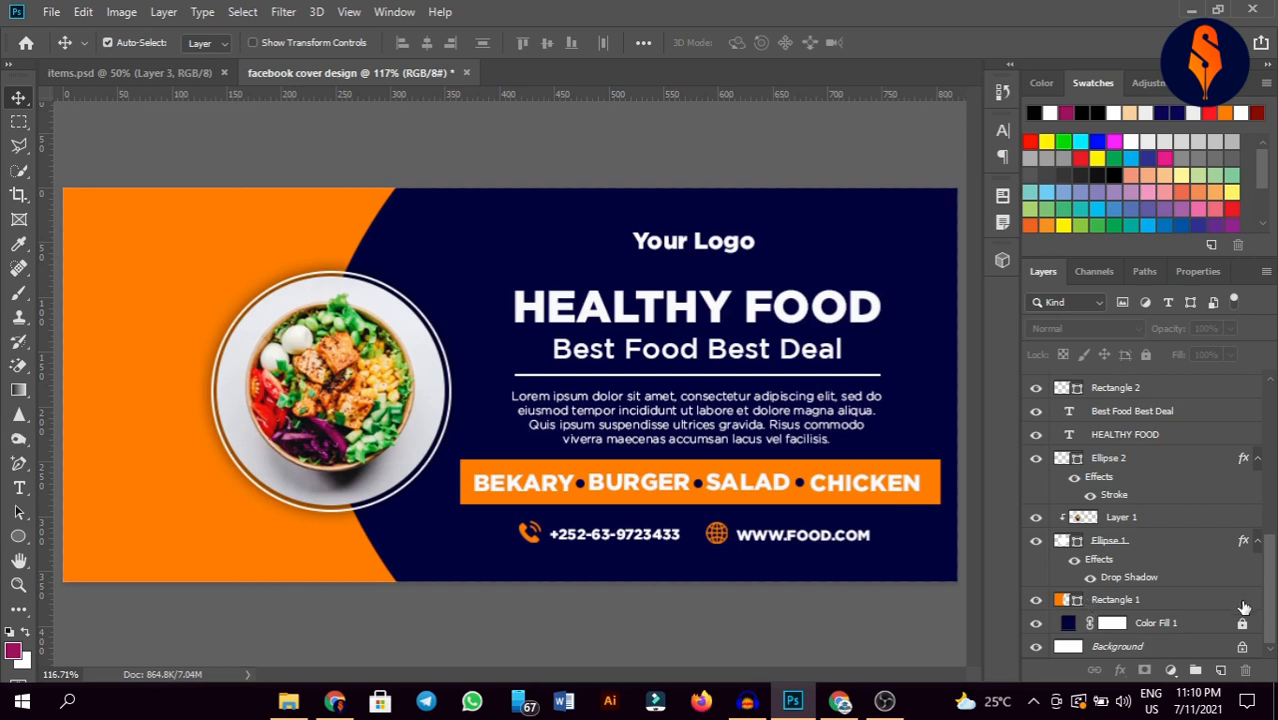
drag(169, 138, 943, 617)
drag(420, 385, 348, 374)
drag(348, 374, 351, 383)
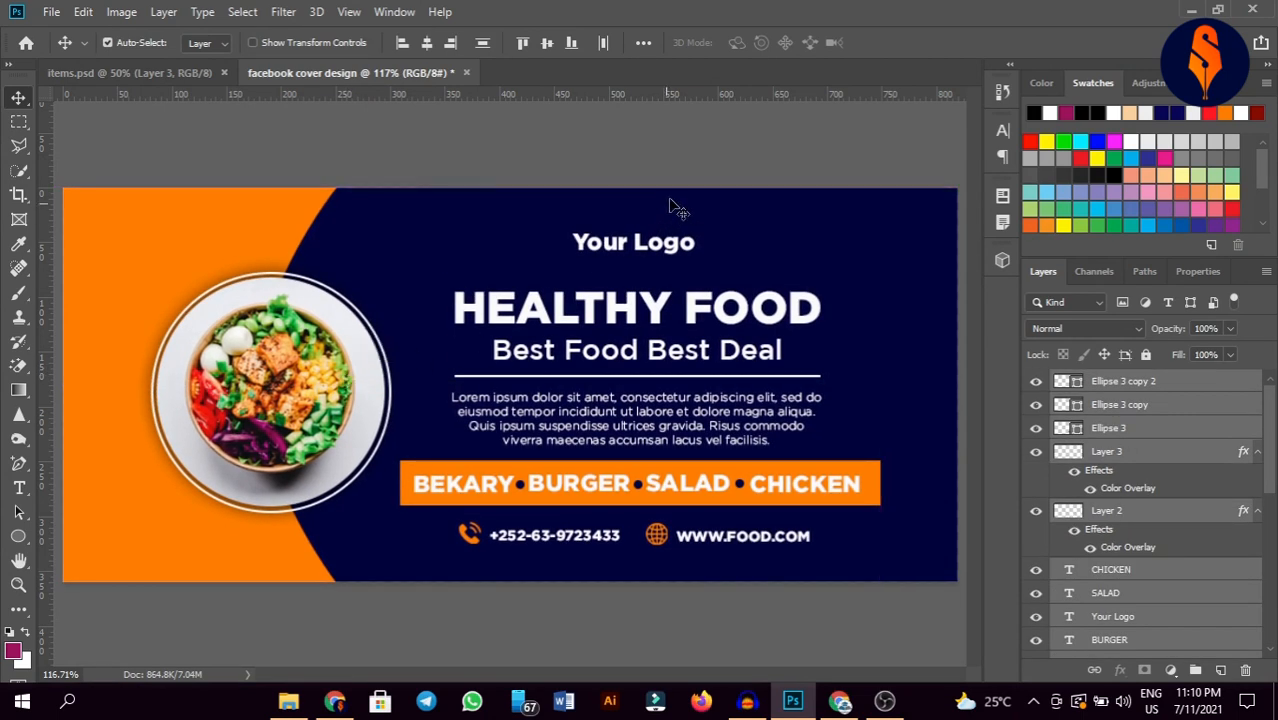
click(651, 155)
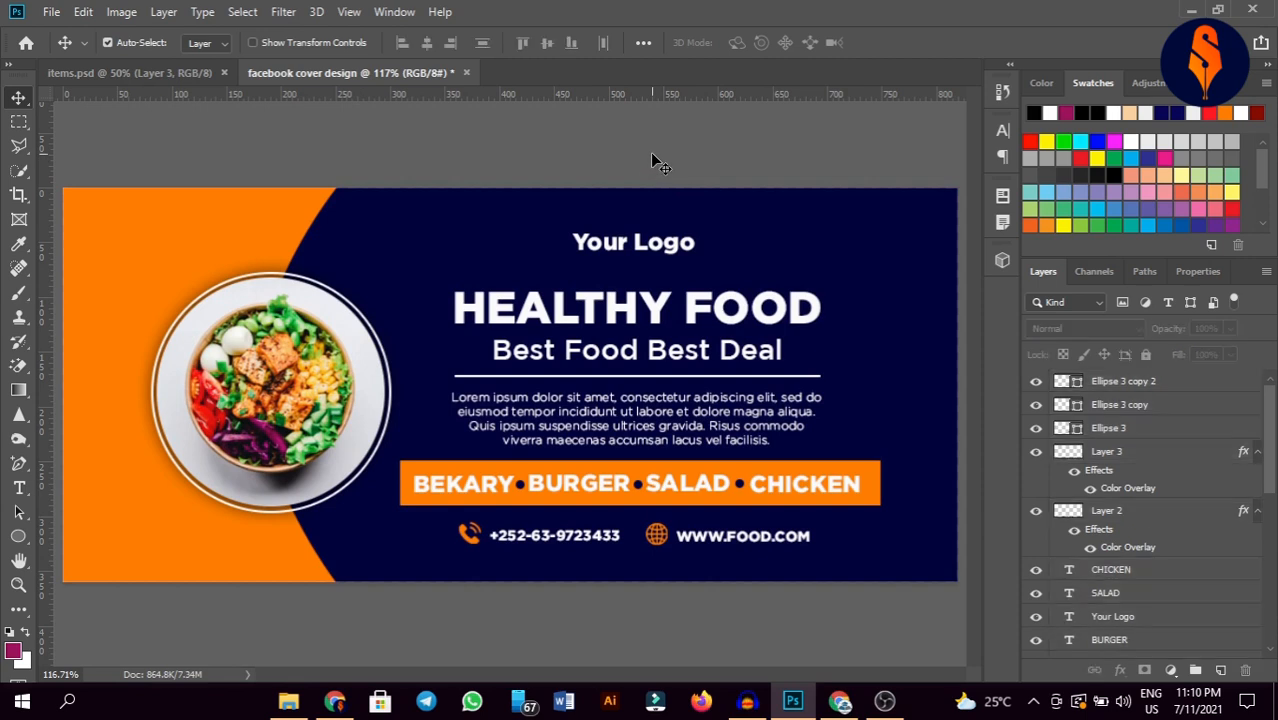